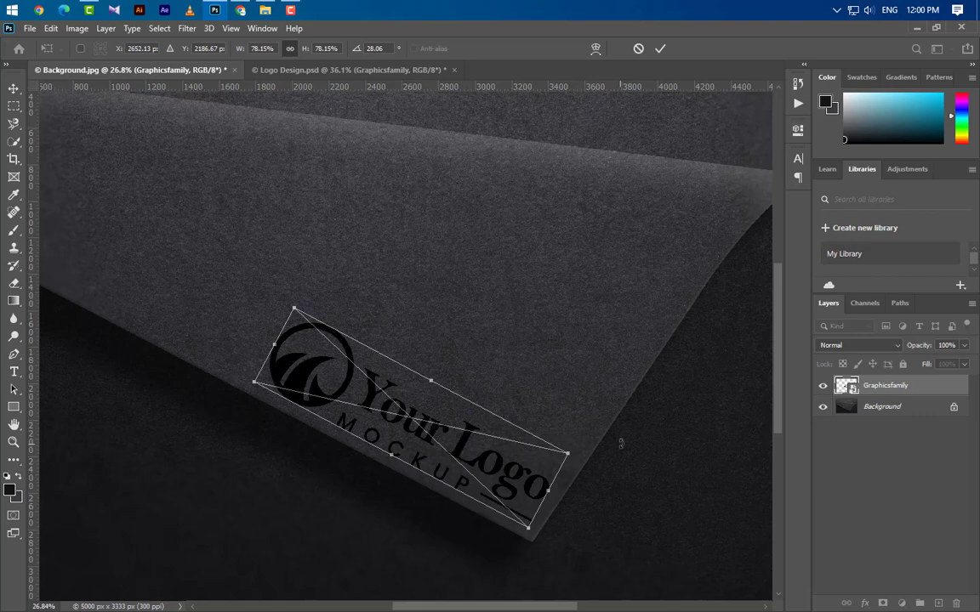
Rotate the logo to about 27° along the paper's lower edge and distort its upper corners to follow the sheet's perspective
left_click_drag(621, 443, 616, 445)
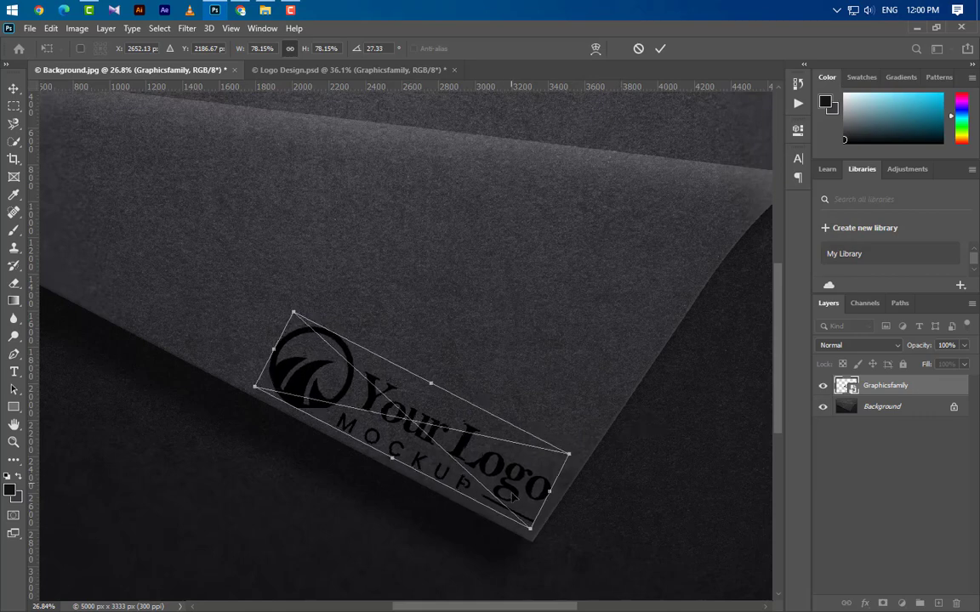
left_click_drag(509, 496, 511, 509)
right_click(528, 494)
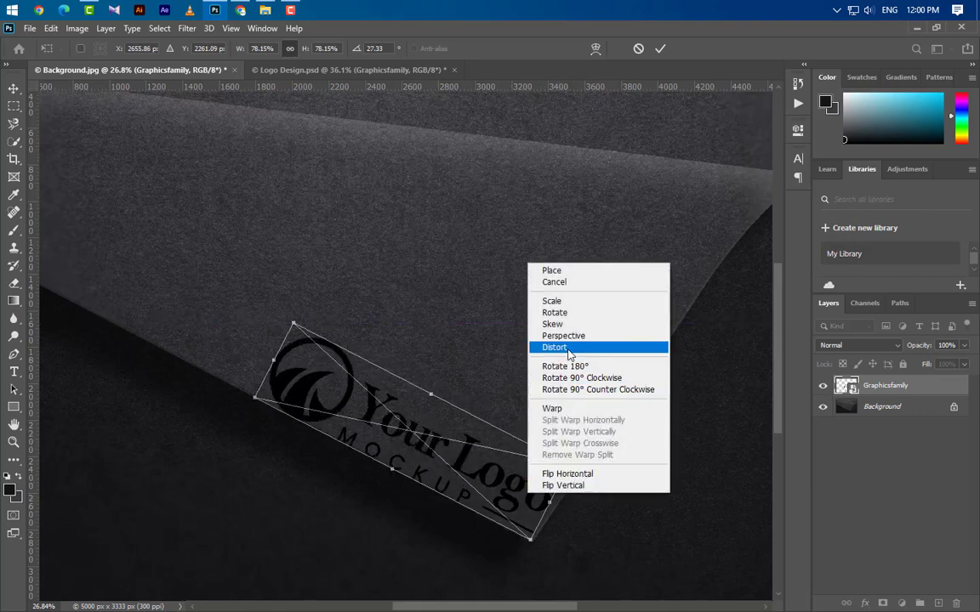
left_click(568, 350)
left_click_drag(565, 464, 578, 468)
left_click_drag(289, 326, 305, 330)
Move the logo up to the middle of the folded paper, refine its corner distortion, and apply the transform
left_click_drag(489, 466, 476, 366)
left_click_drag(566, 368, 579, 349)
left_click_drag(293, 225, 290, 230)
left_click_drag(243, 296, 249, 301)
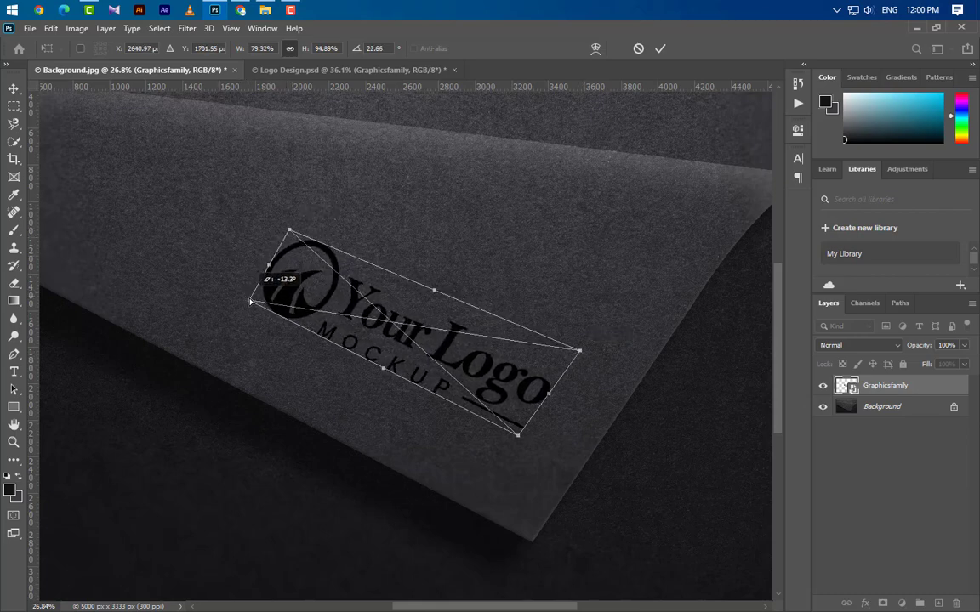
left_click_drag(290, 232, 292, 244)
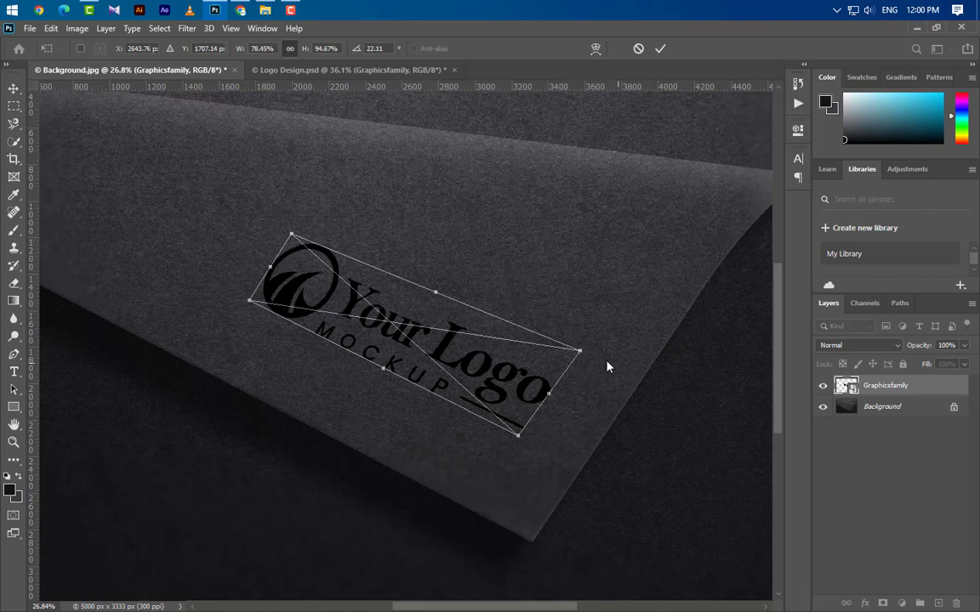
left_click_drag(582, 354, 569, 359)
left_click(660, 49)
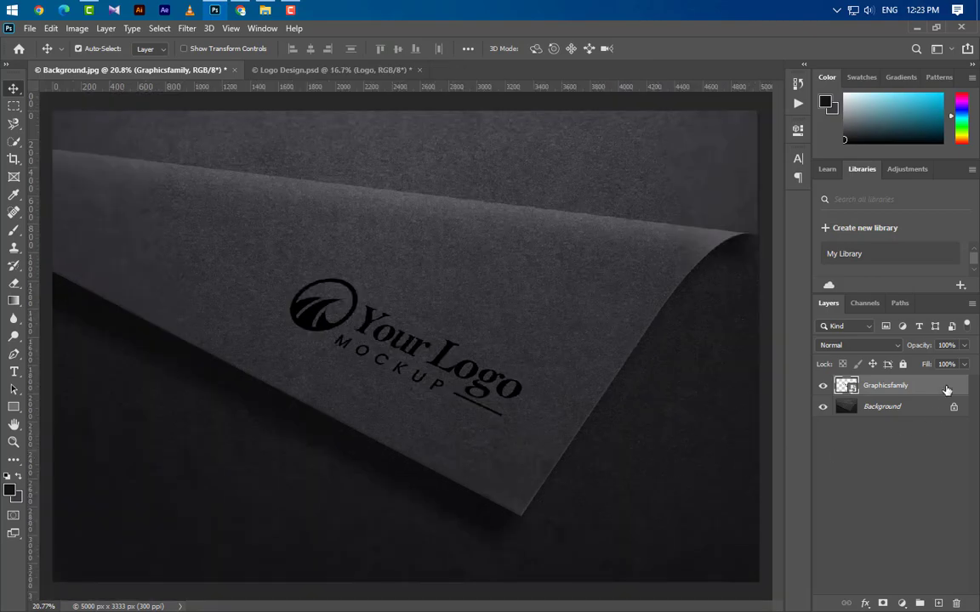
Add Bevel & Emboss to the Graphicsfamily layer: Outer Bevel, Smooth technique, depth 100%, direction Down, size 5 px, soften 5 px
double_click(946, 395)
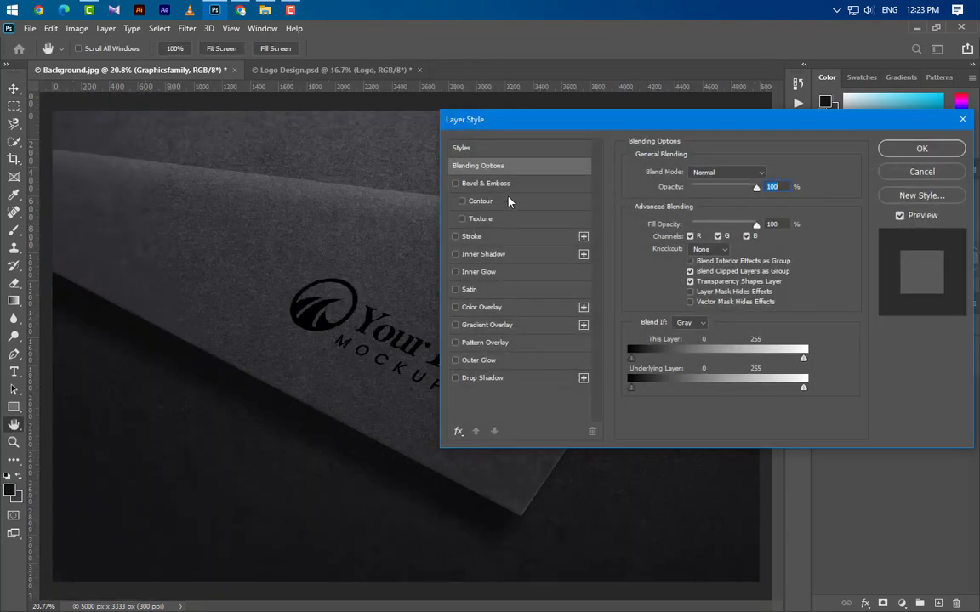
left_click(486, 183)
left_click(719, 173)
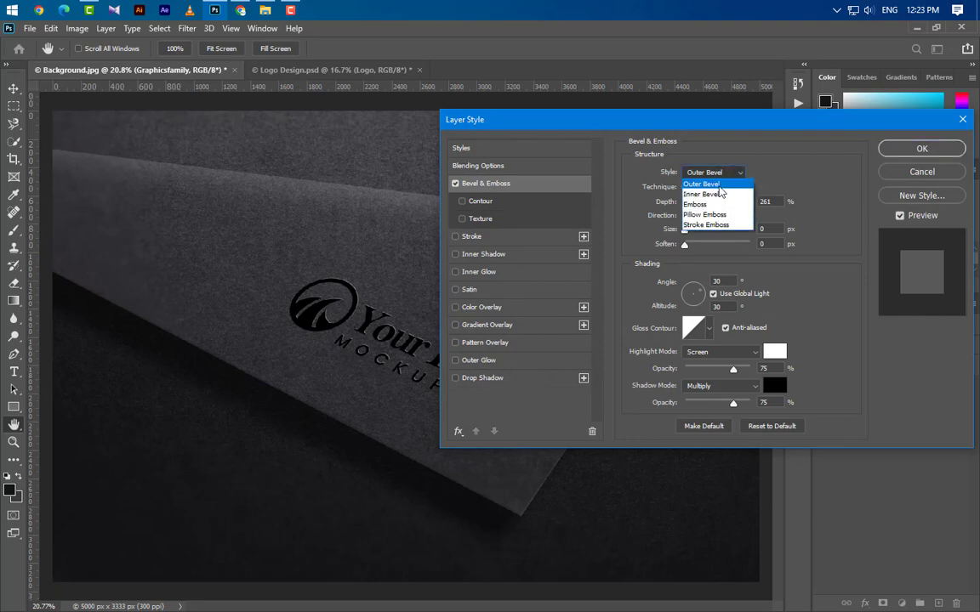
left_click(719, 184)
left_click(719, 191)
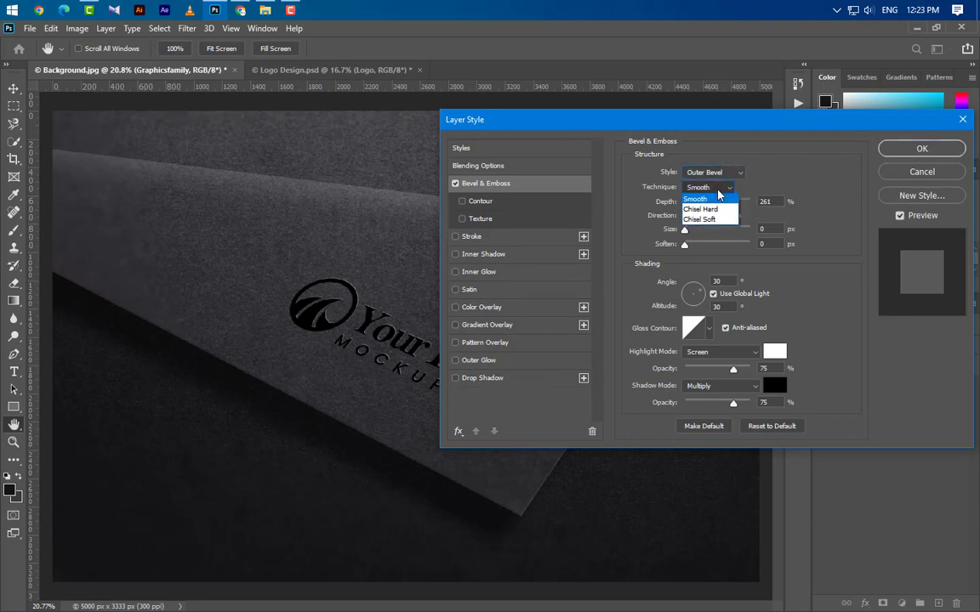
left_click(719, 197)
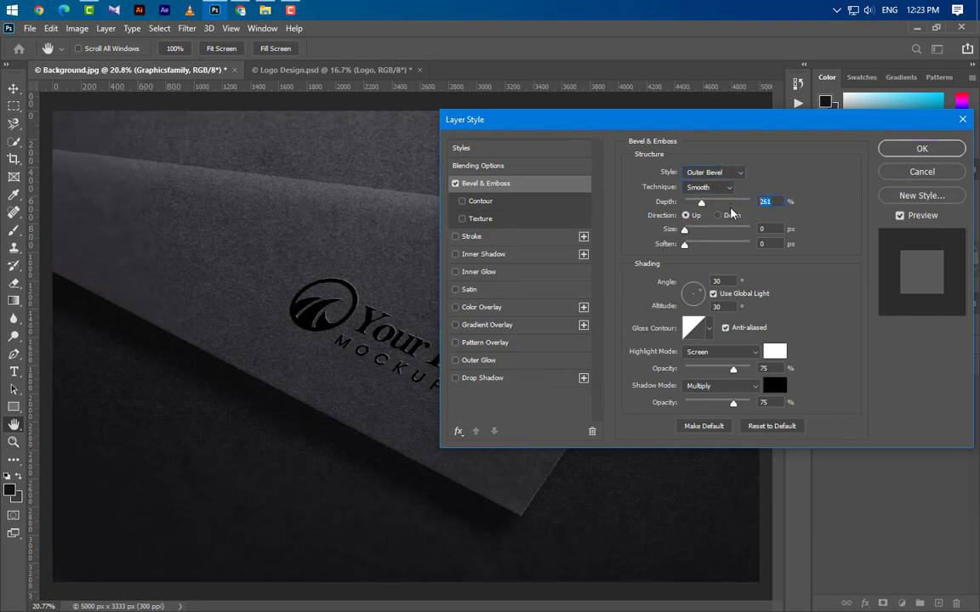
type("100")
left_click(720, 216)
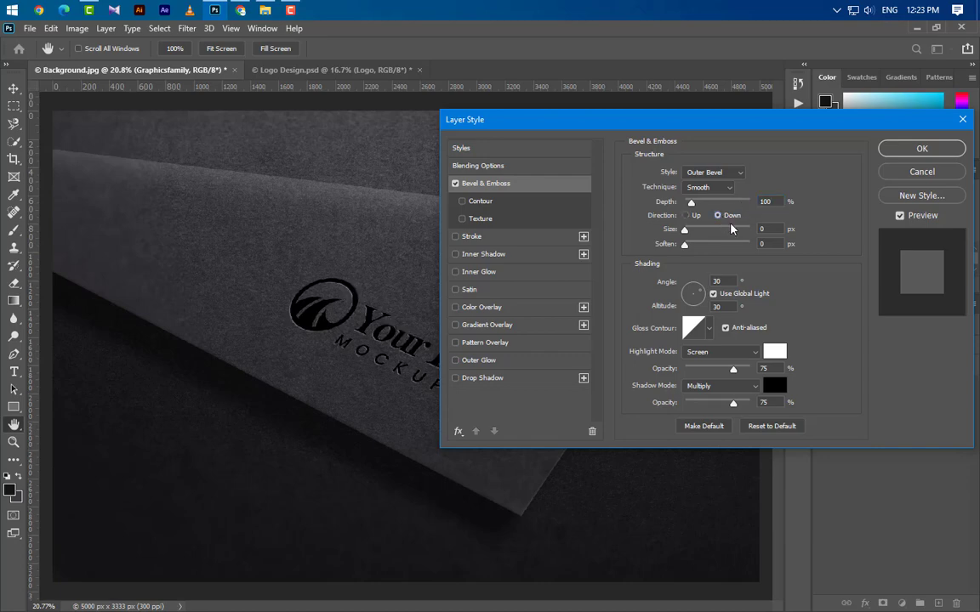
key("Tab")
type("55")
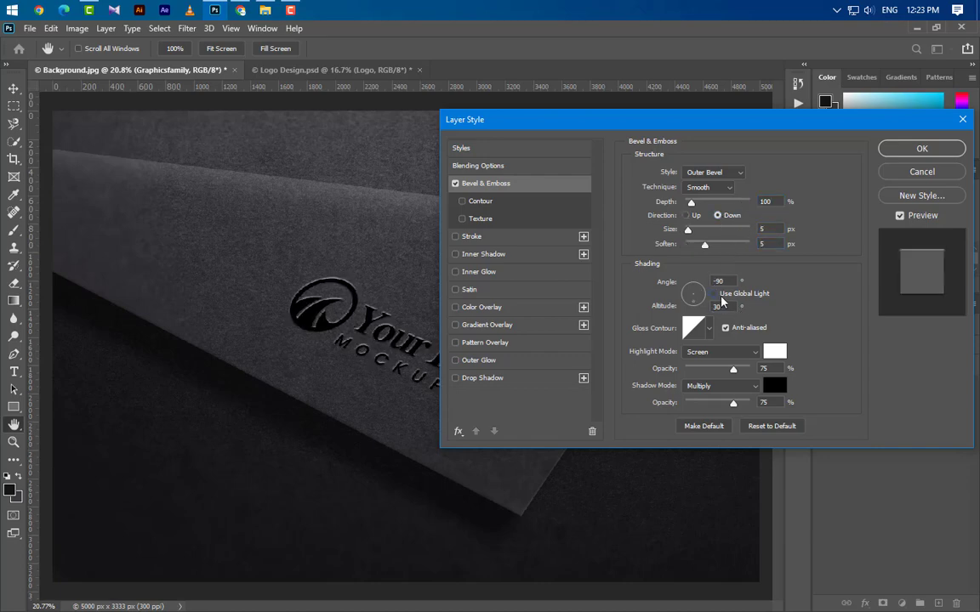
Turn off global light and gloss contour anti-aliasing for the bevel, with an angle of 105° and an altitude of 40°
left_click(714, 293)
type("105")
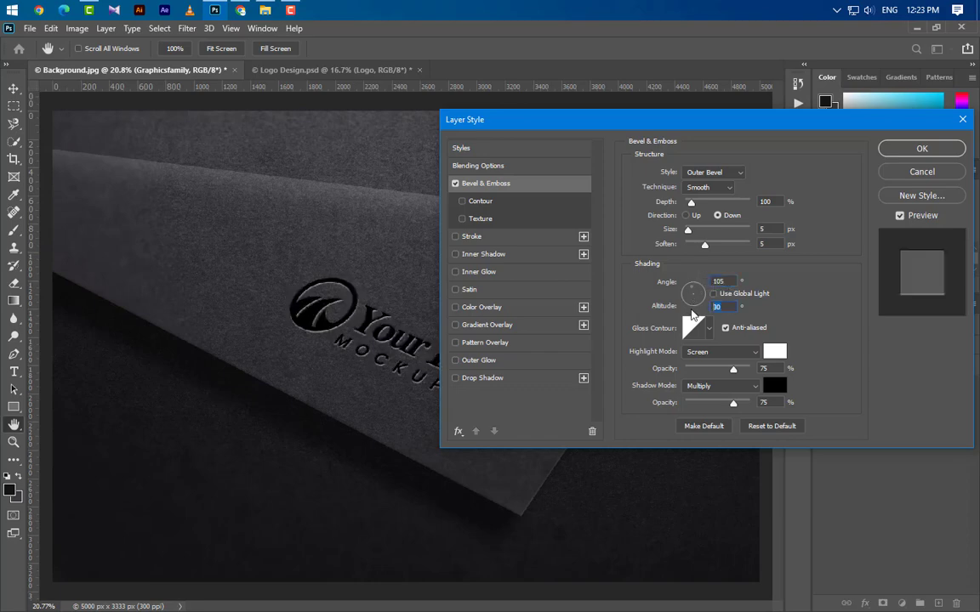
type("40")
Set the bevel highlight to Linear Dodge (Add) at 15% opacity and the shadow to Linear Burn at 15% opacity
left_click(733, 350)
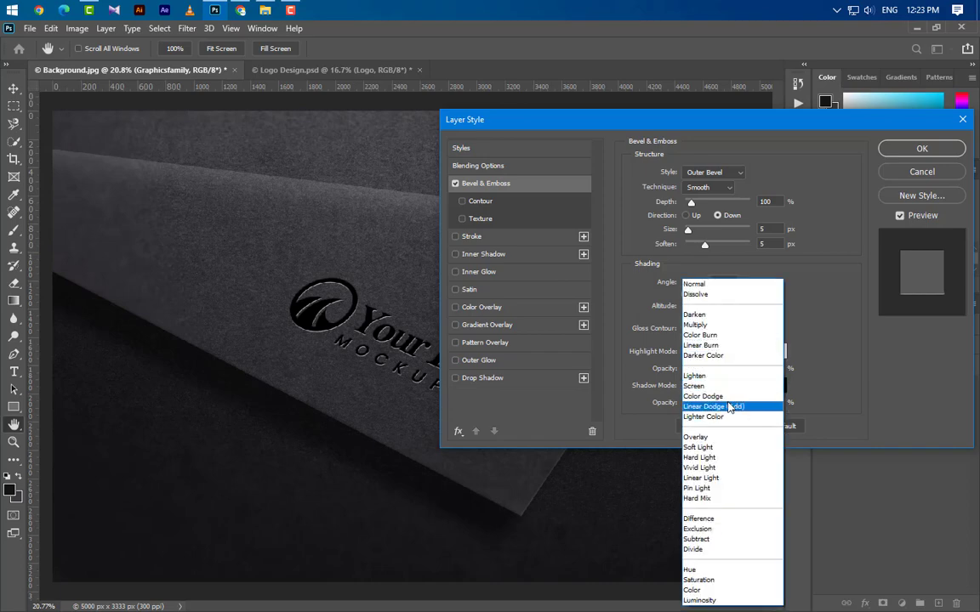
left_click(729, 407)
left_click_drag(733, 370, 693, 369)
left_click(735, 405)
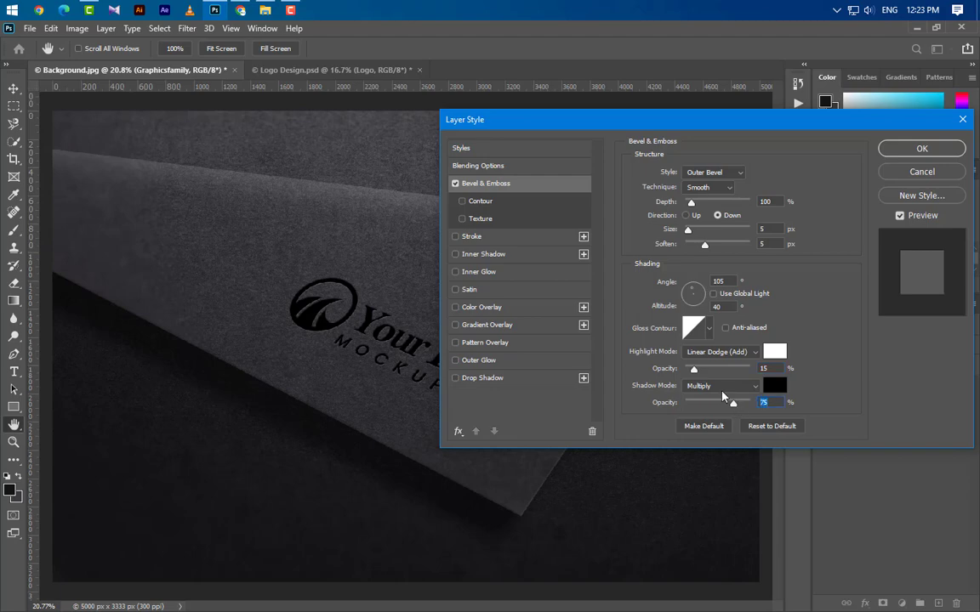
type("15")
left_click(728, 391)
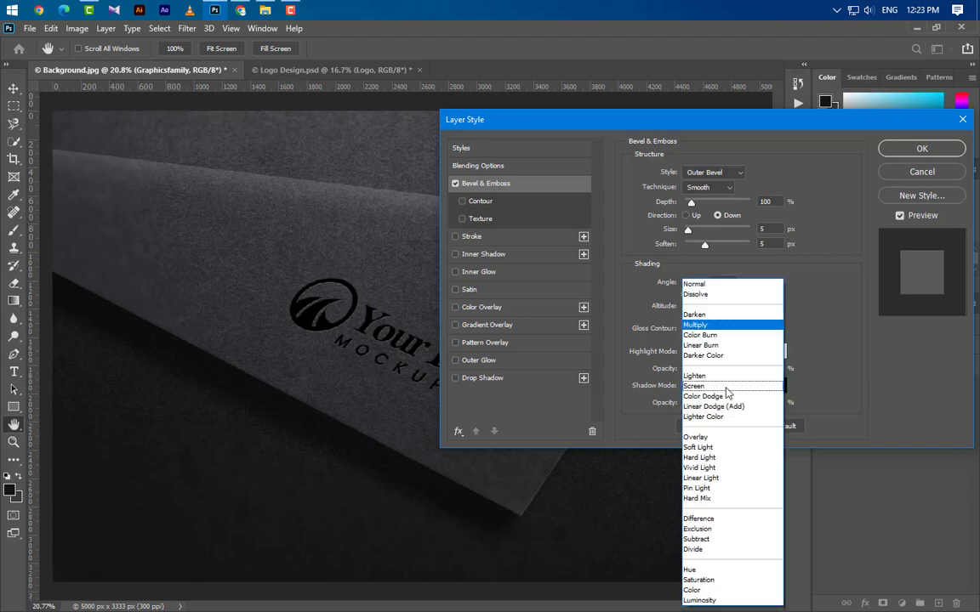
left_click(706, 346)
left_click(775, 386)
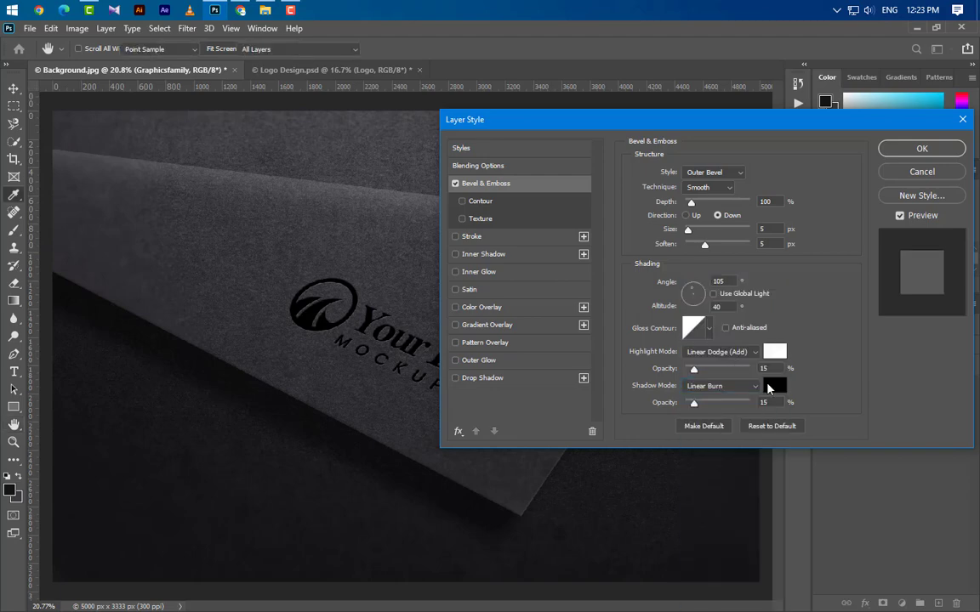
left_click(696, 371)
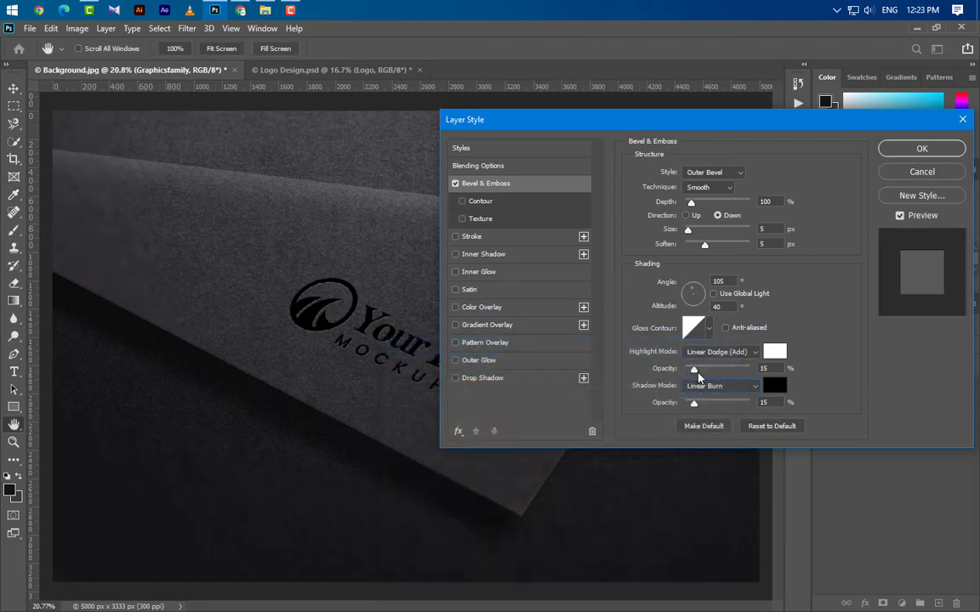
Enable the bevel's Contour option and choose the Cove - Deep contour
left_click(497, 202)
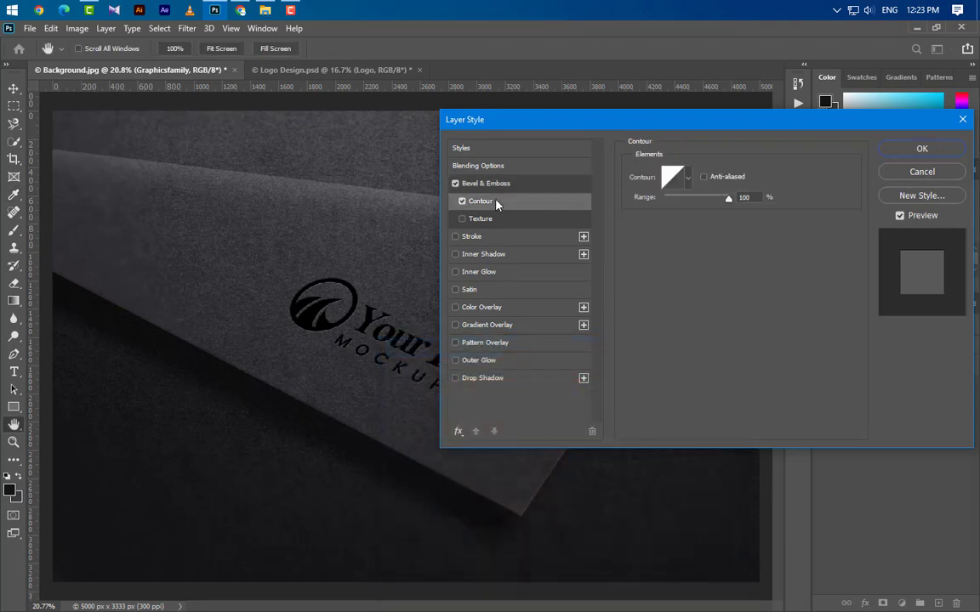
left_click(688, 177)
left_click(670, 208)
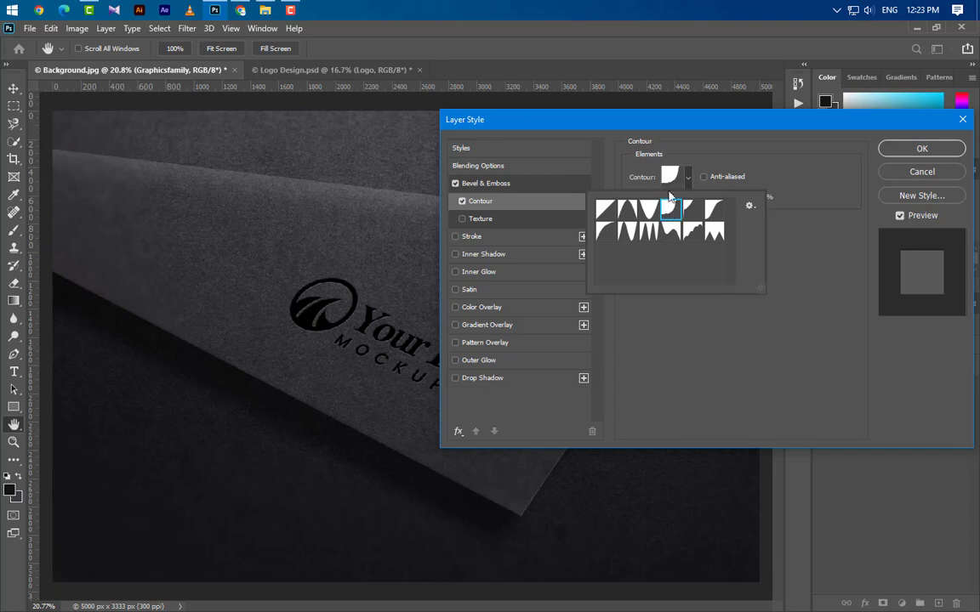
Edit the contour curve: stretch its ends to 0% and 100% and delete the point at 59% input, 45% output
left_click(668, 176)
left_click(669, 176)
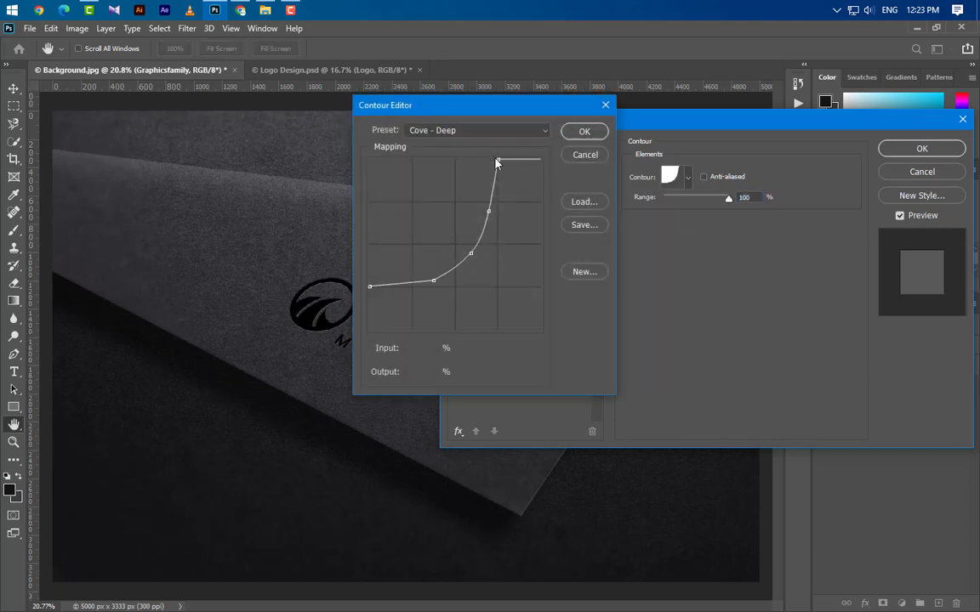
left_click_drag(498, 159, 545, 160)
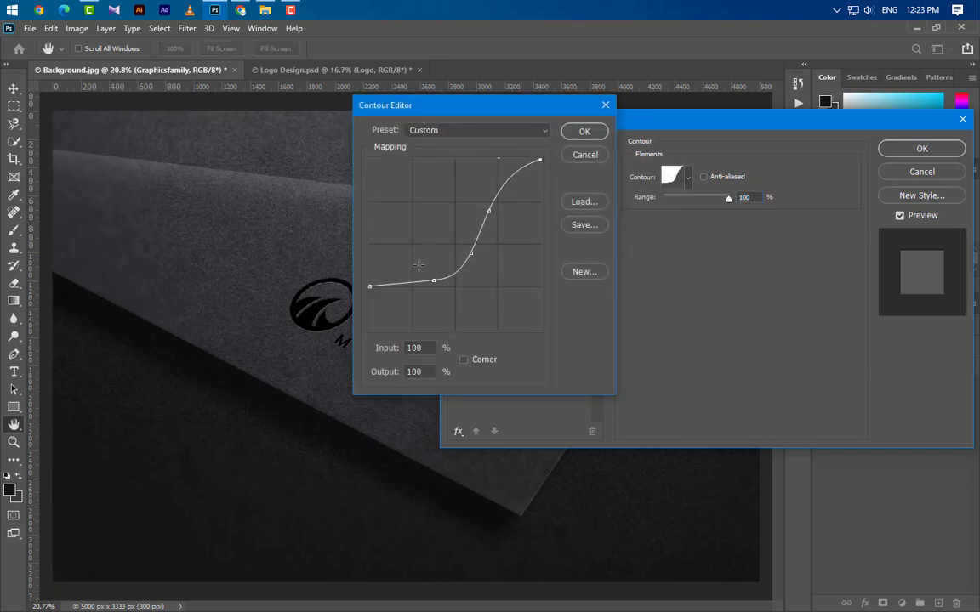
left_click_drag(370, 288, 360, 335)
left_click(471, 253)
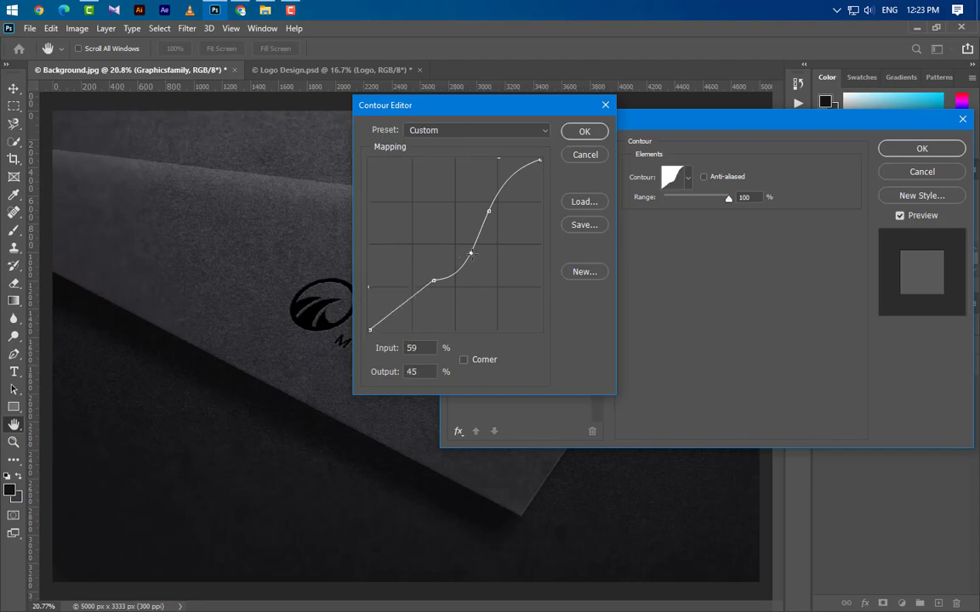
key("Delete")
Shift the curve's upper point toward the upper end and set its lower point to 40% input and 14% output
left_click(487, 210)
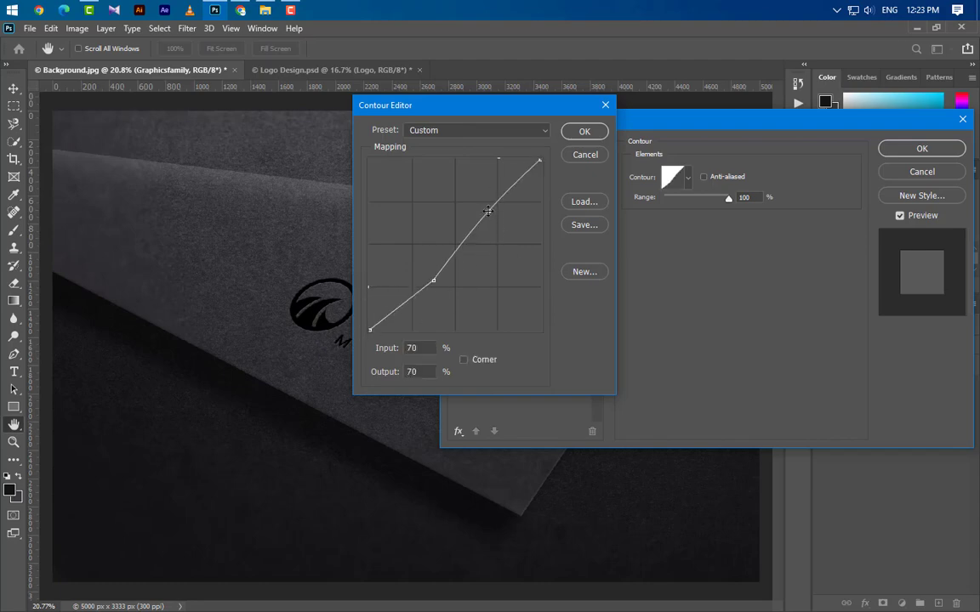
left_click(373, 349)
left_click_drag(368, 352, 426, 369)
left_click(380, 377)
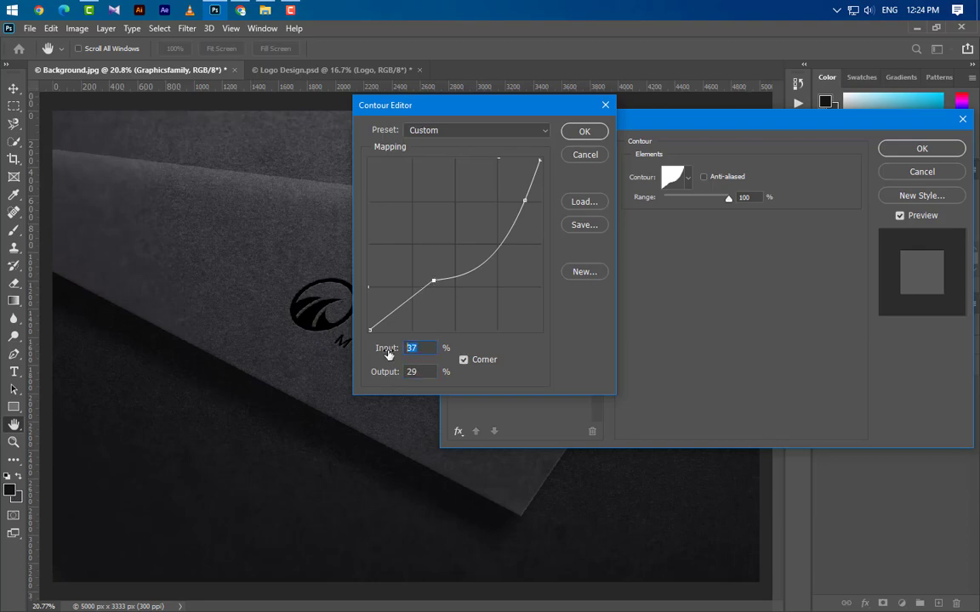
type("40")
left_click(382, 376)
type("14")
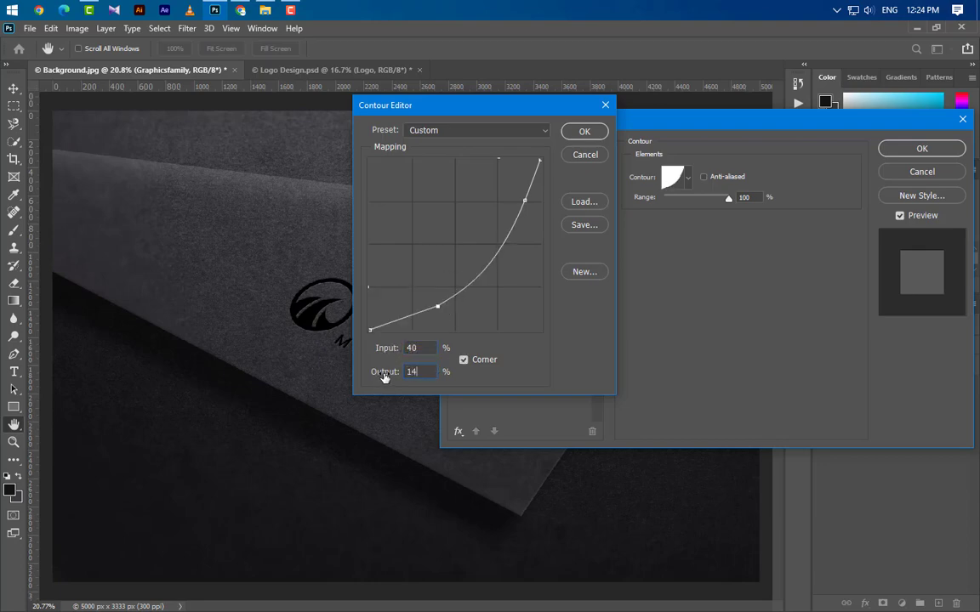
Accept the custom contour, set its range to 50%, and apply the layer style
left_click(584, 134)
type("50")
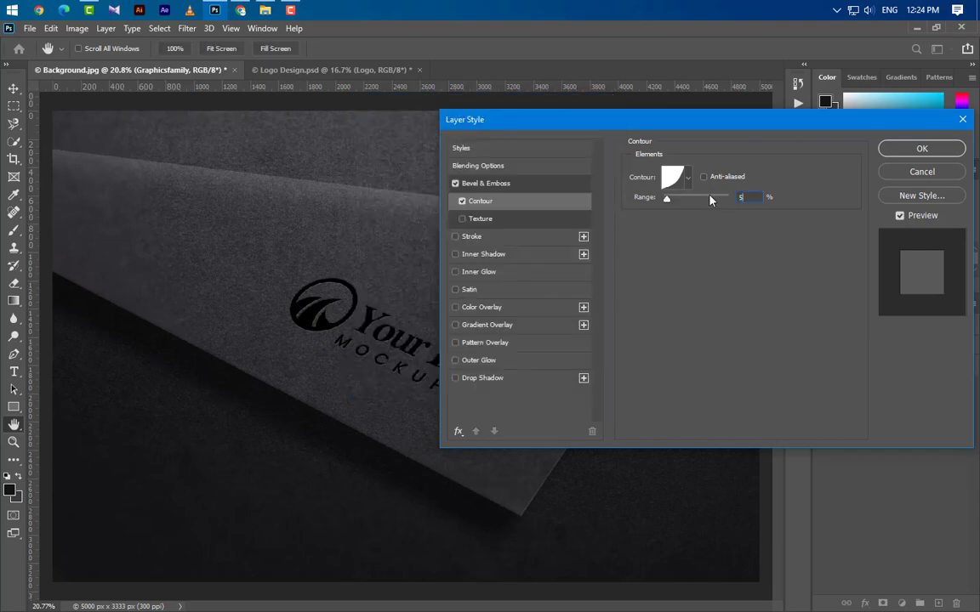
left_click(918, 150)
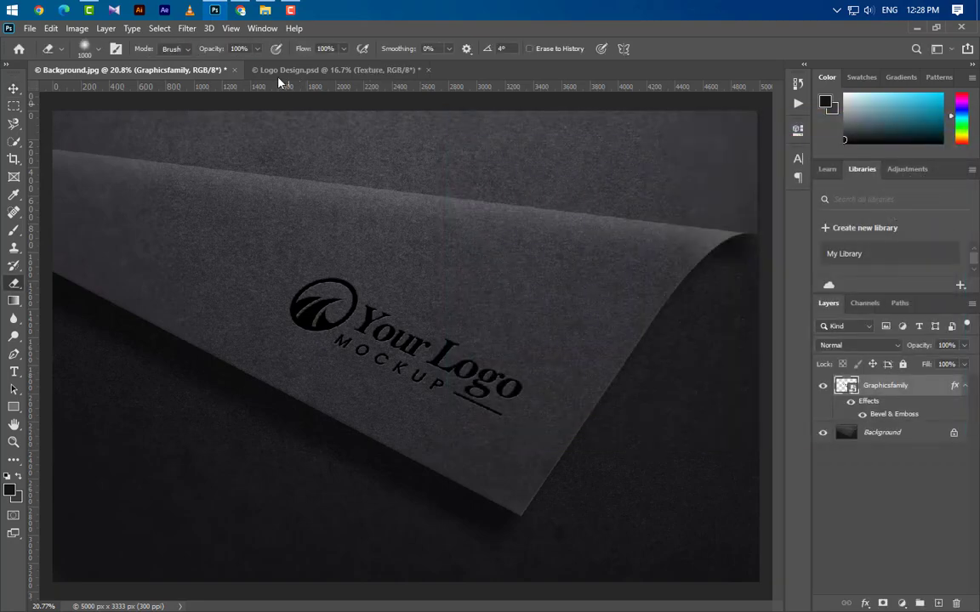
Place the brown textured Png image from the file folder into Background.jpg above the logo layer
left_click(265, 11)
left_click_drag(410, 153, 385, 426)
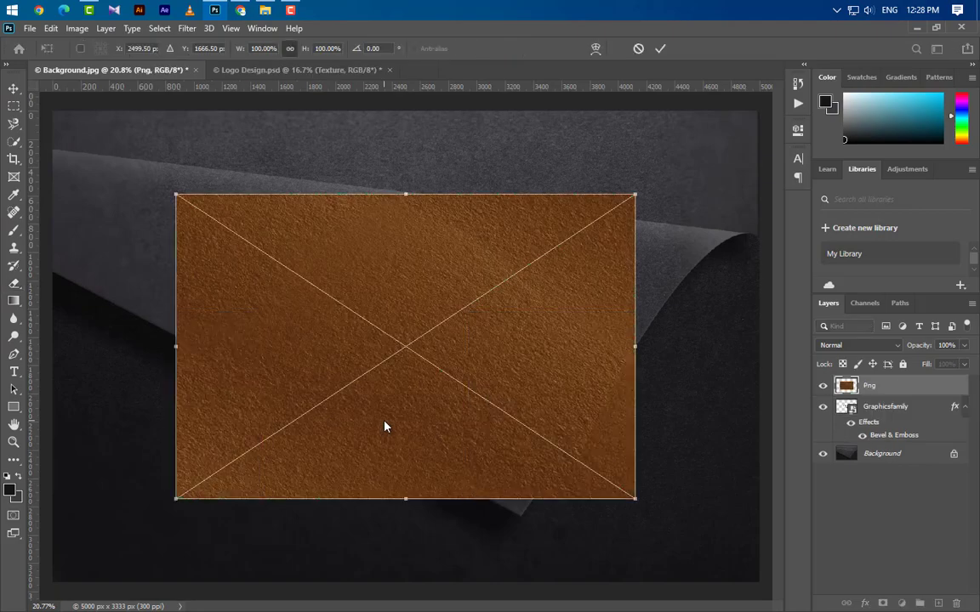
left_click(660, 48)
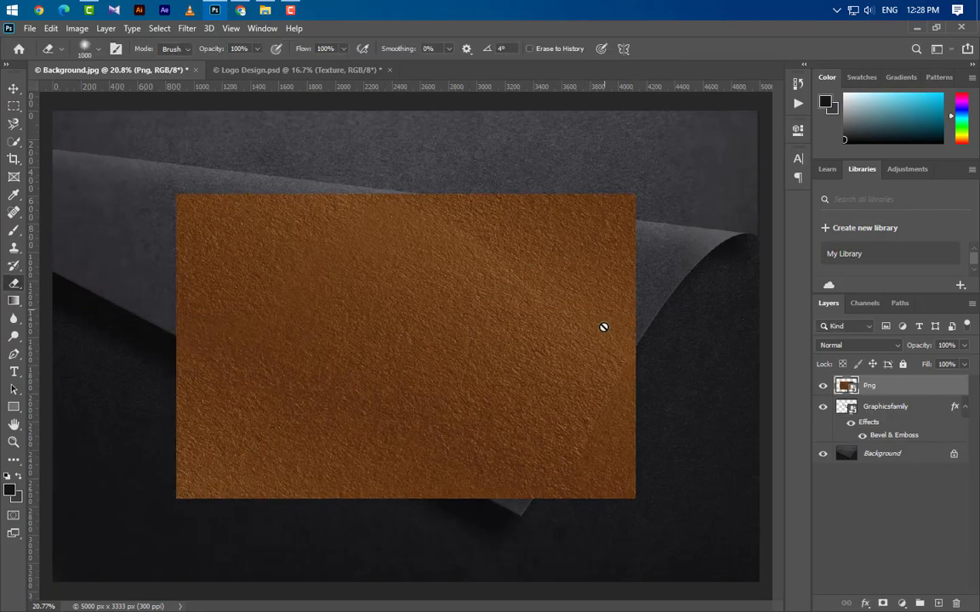
Rotate the brown texture about 23.78° and position it so it covers the whole logo
key("ctrl+t")
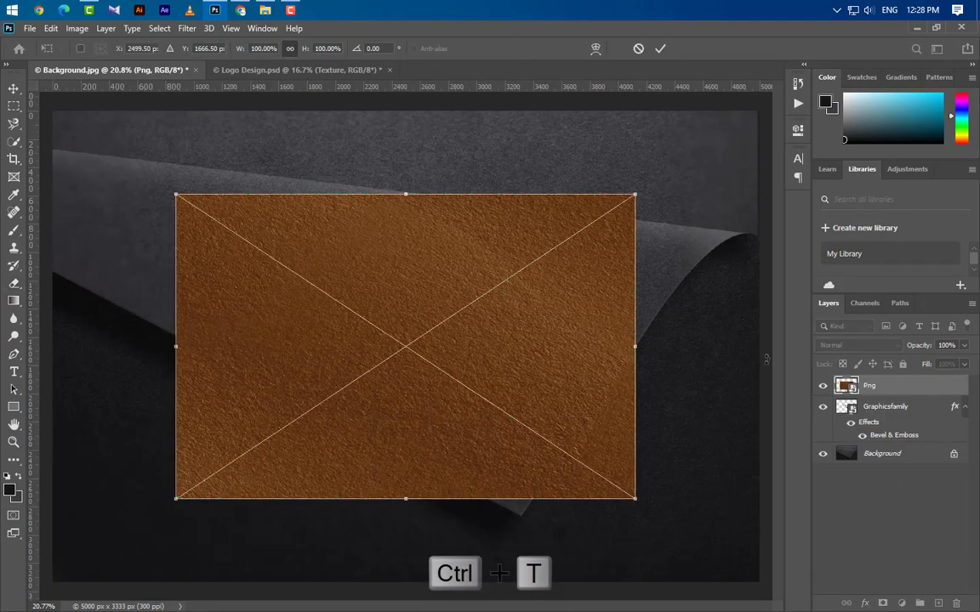
left_click_drag(740, 332, 672, 463)
left_click_drag(575, 454, 592, 423)
left_click(661, 49)
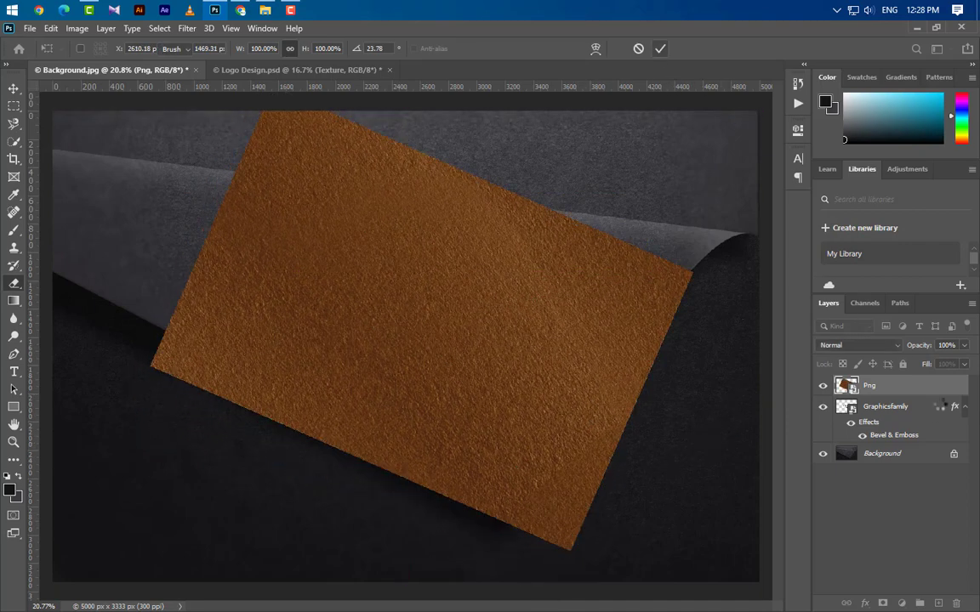
Clip the Png texture layer to the Graphicsfamily logo layer with a clipping mask
key("e")
right_click(927, 389)
left_click(814, 336)
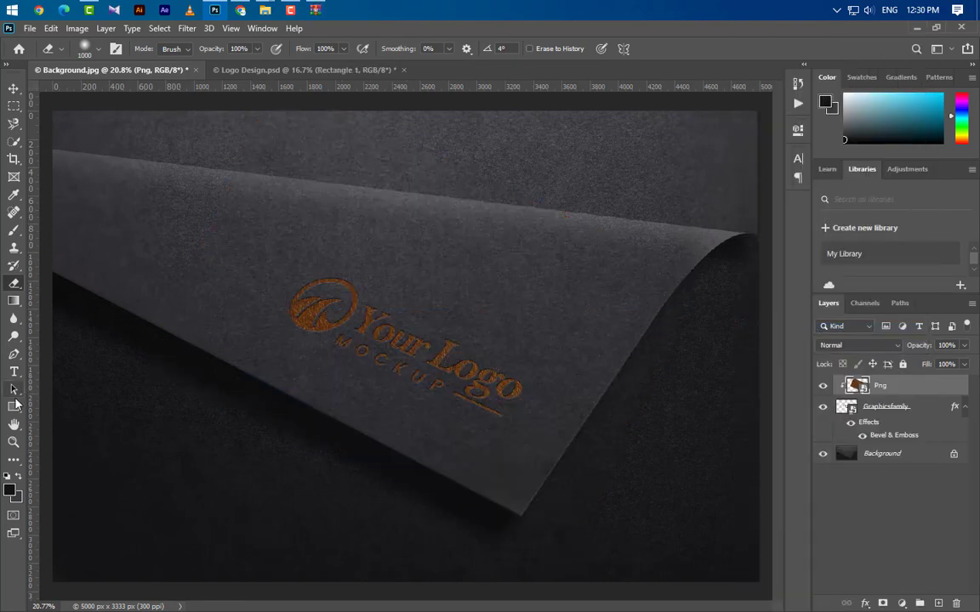
Draw a rectangle of about 3283 × 2401 px over the logo and fill it with black, 000000
left_click(14, 406)
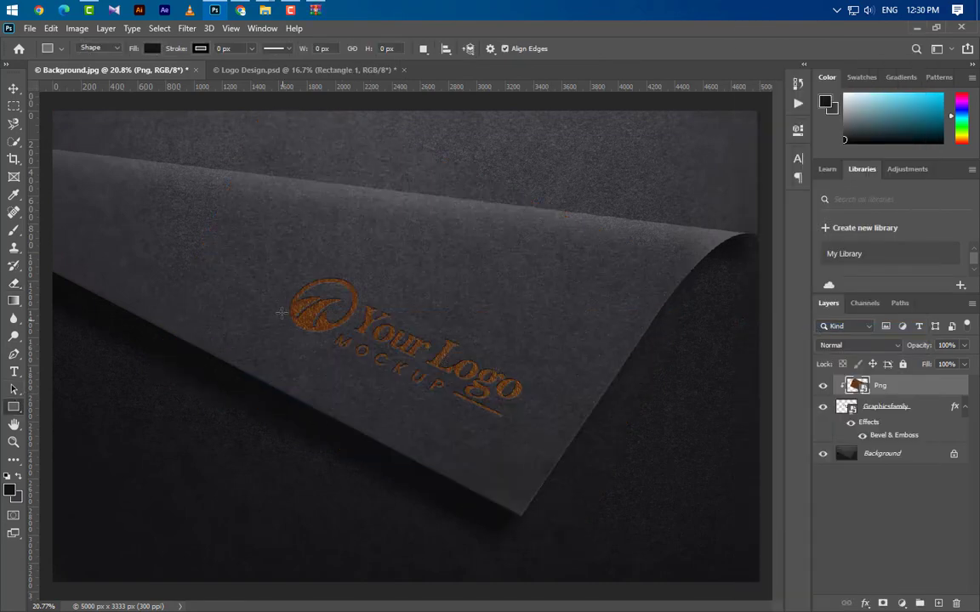
left_click_drag(207, 191, 671, 532)
left_click(766, 128)
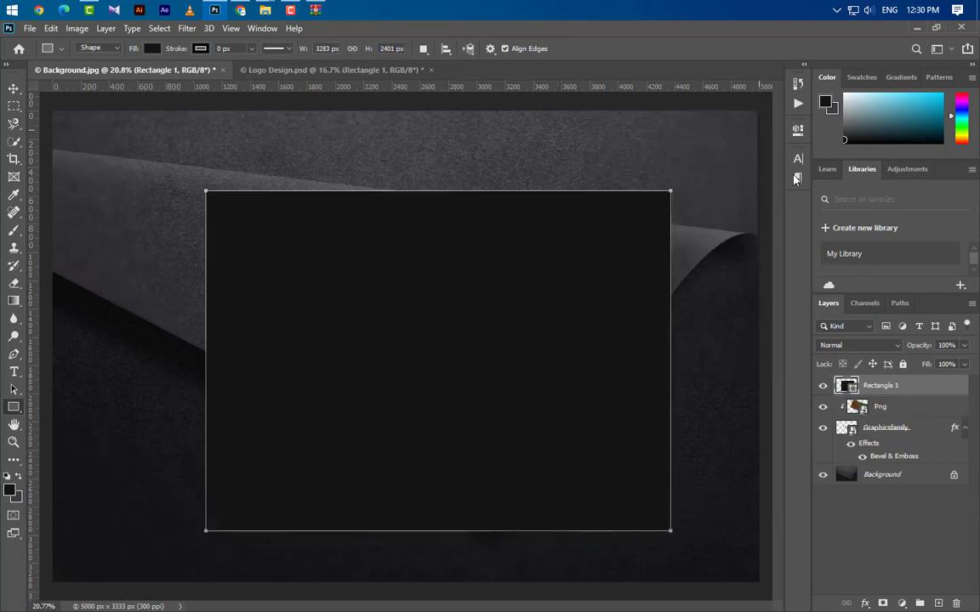
double_click(846, 385)
type("000000")
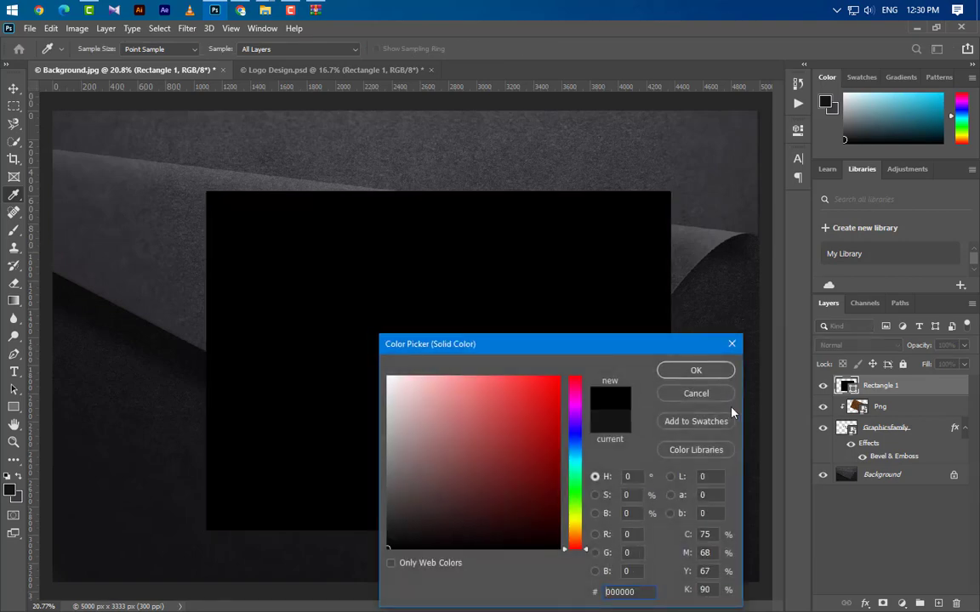
left_click(696, 371)
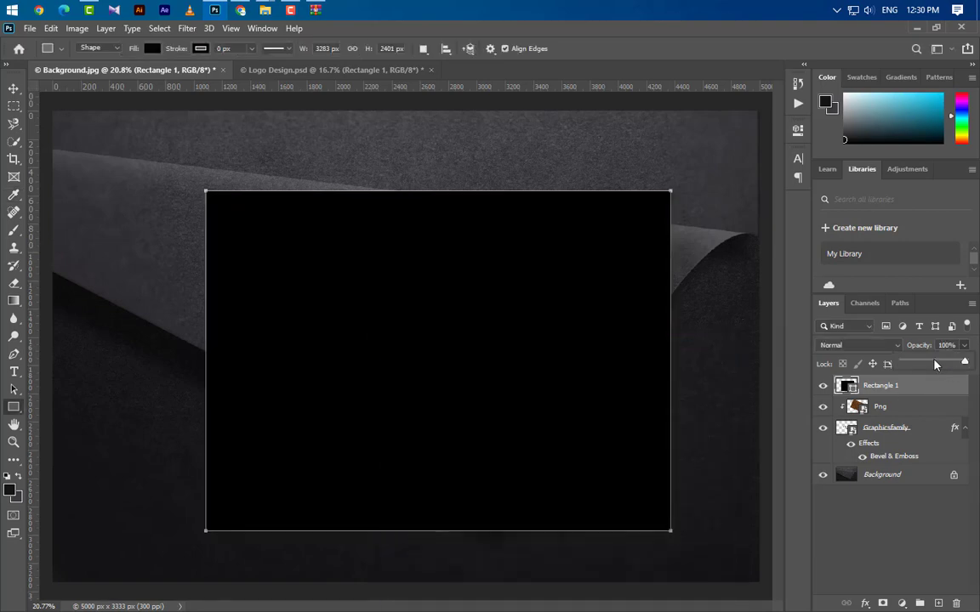
Lower the Rectangle 1 layer's opacity to 50% and rasterize the layer for painting
left_click(934, 364)
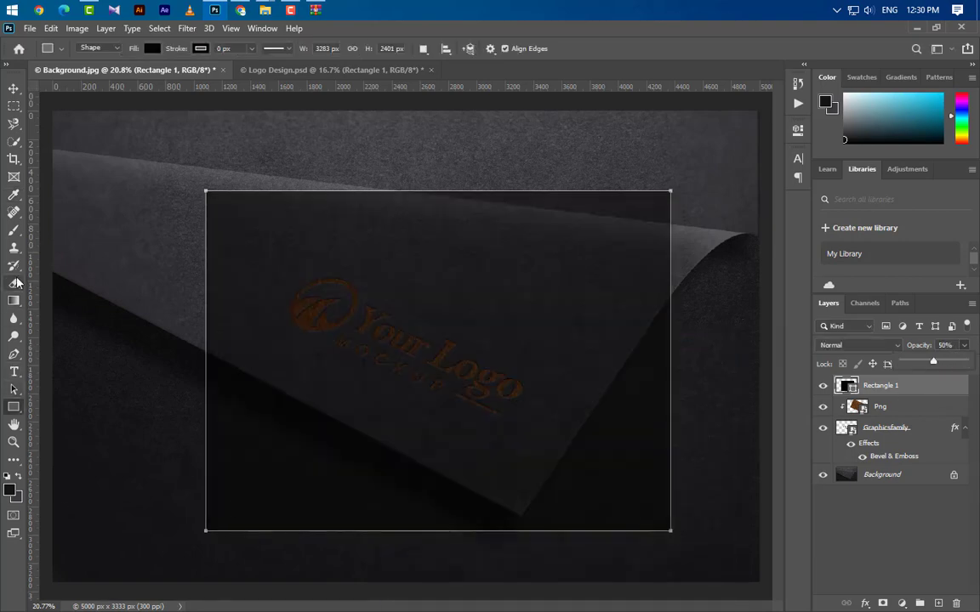
left_click(13, 230)
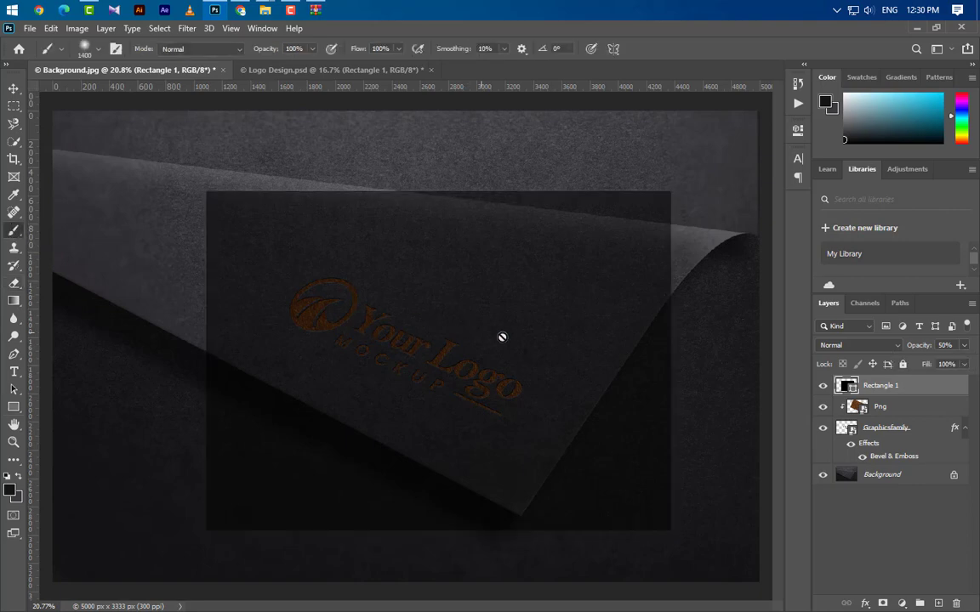
right_click(929, 391)
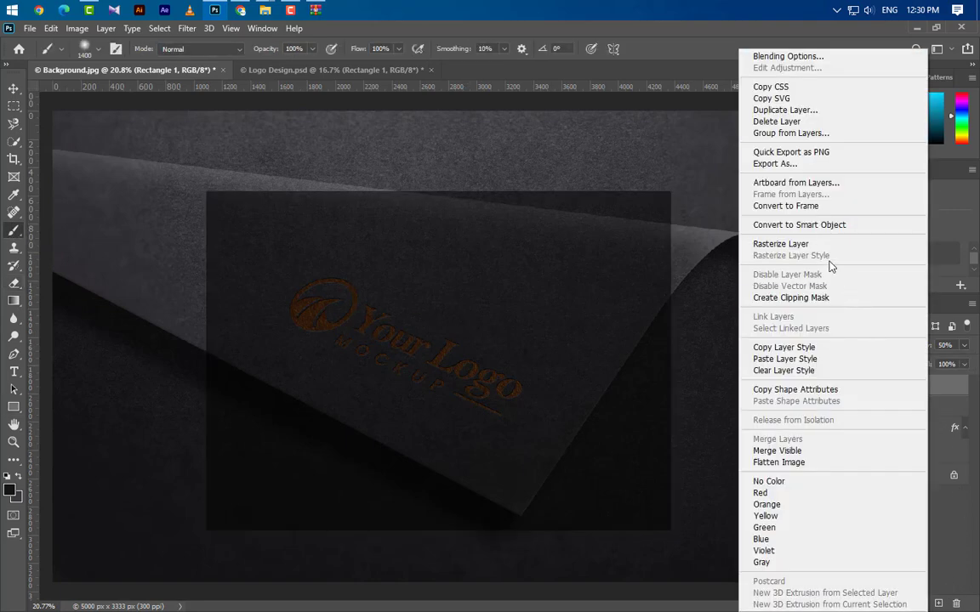
left_click(796, 242)
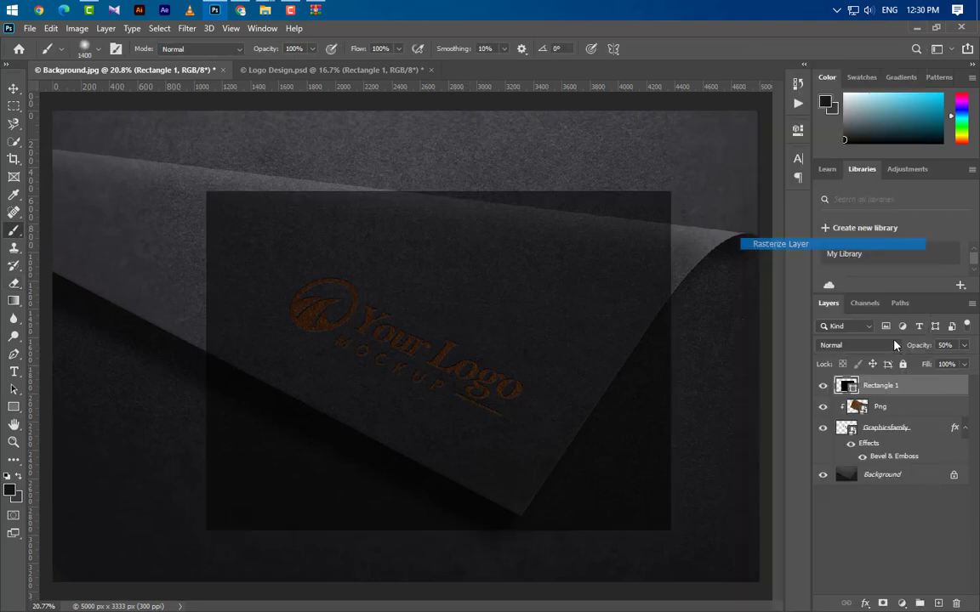
Choose a hard round brush and enlarge it to 2500 px
left_click(99, 50)
left_click(567, 212)
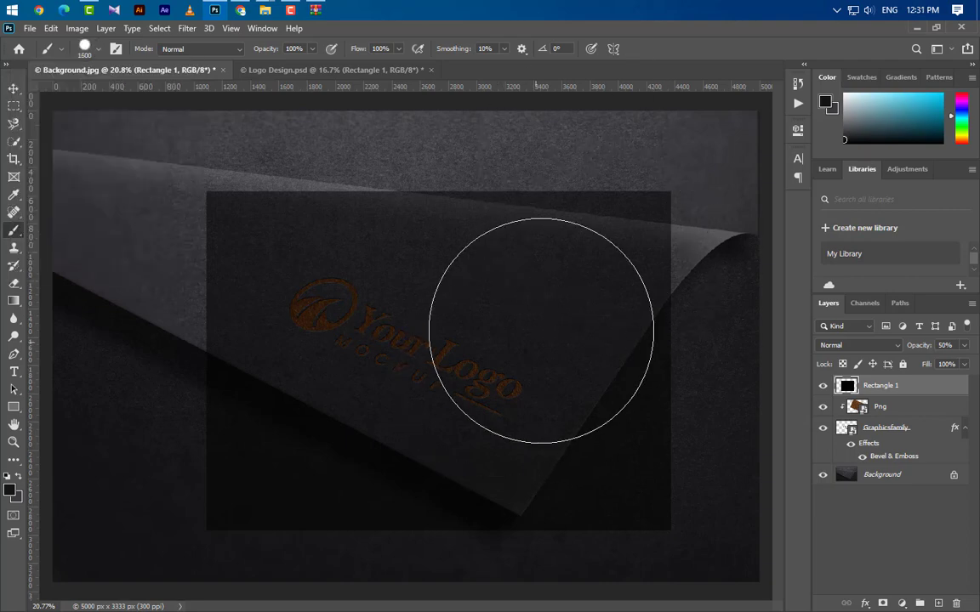
key("bracketright")
key("bracketright")
key("bracketright")
key("bracketright")
key("bracketright")
key("bracketright")
key("bracketright")
key("bracketright")
key("bracketright")
key("bracketright")
key("bracketright")
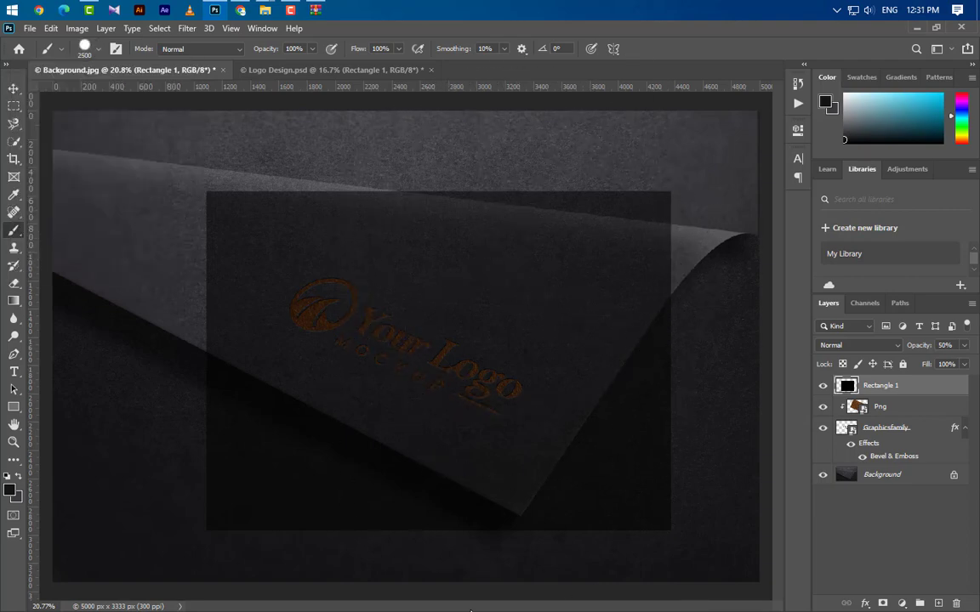
Set the foreground color to white, ffffff, and stamp one large dab over the upper-right part of the black rectangle
left_click(9, 491)
left_click(389, 377)
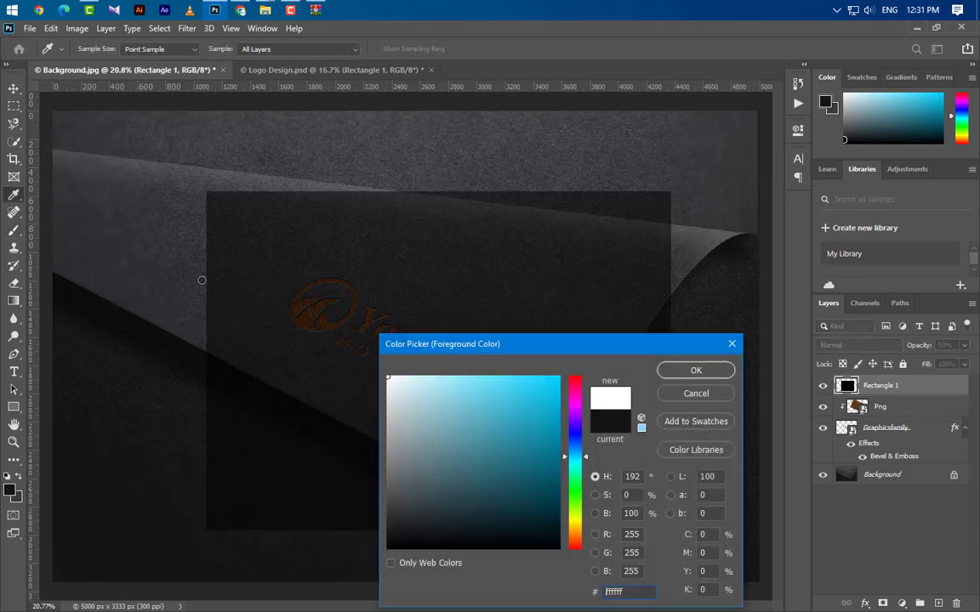
left_click(695, 370)
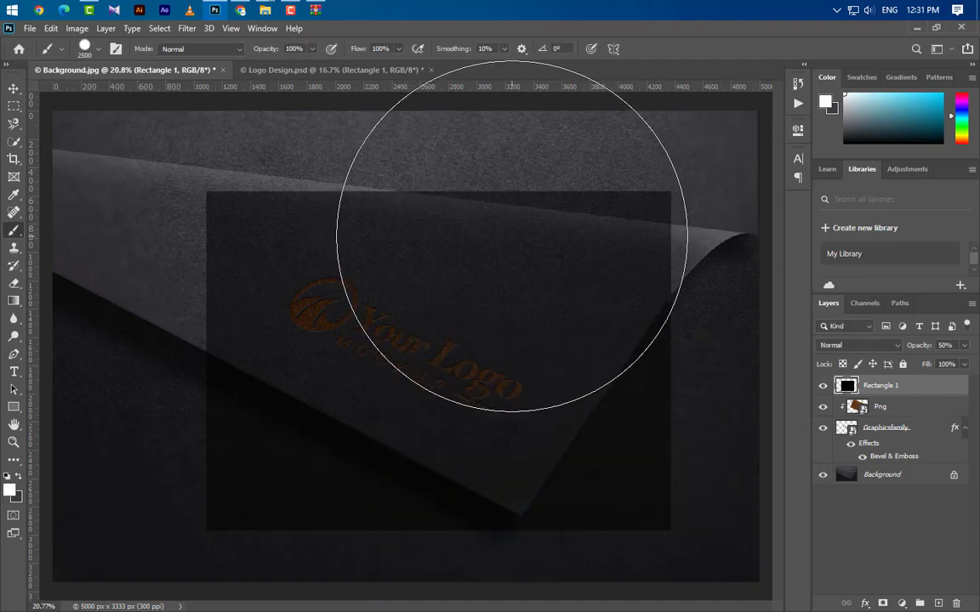
left_click(513, 237)
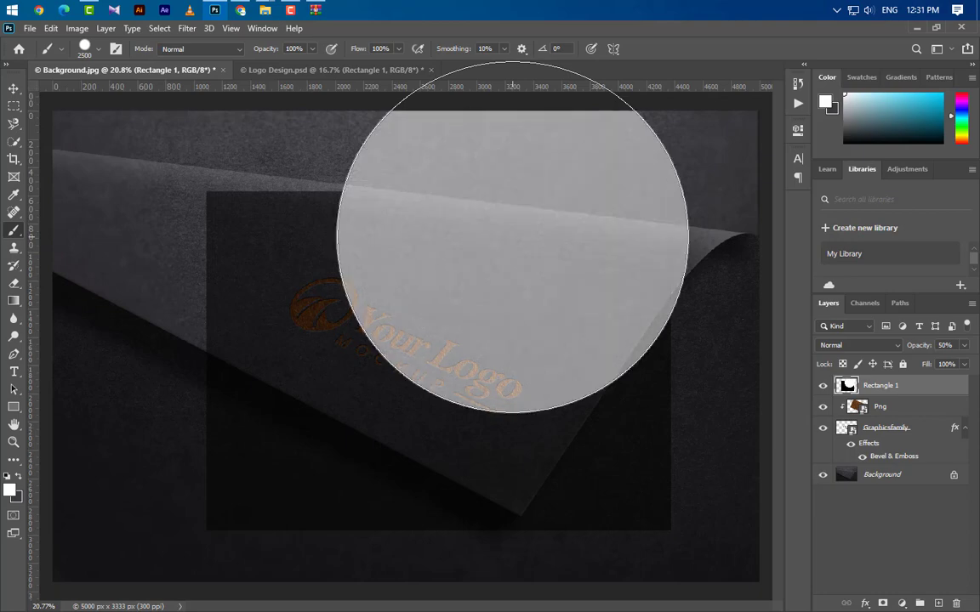
Restore the Rectangle 1 layer's opacity to 100% and apply a Gaussian Blur with a 0.5 px radius
left_click(964, 345)
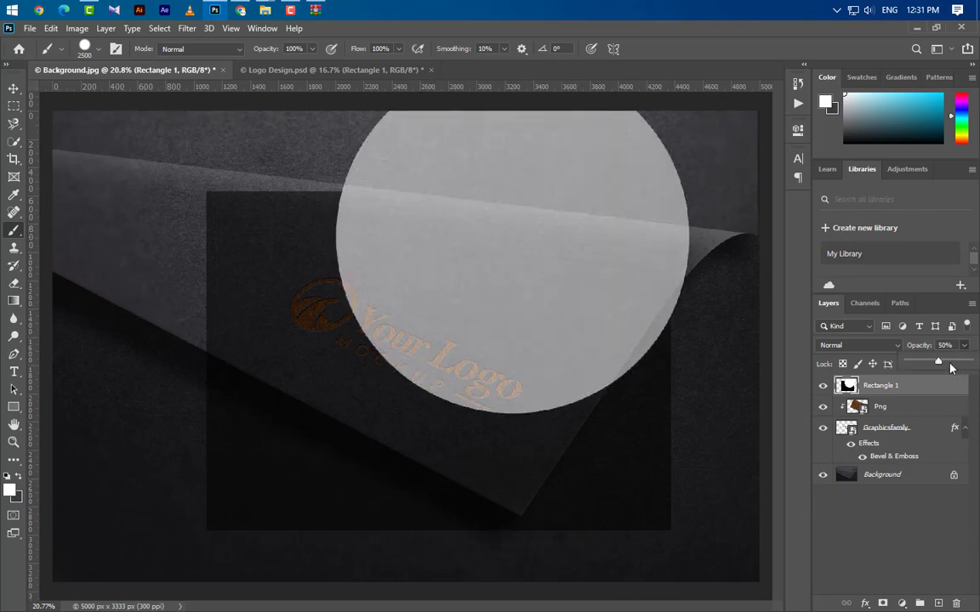
left_click_drag(968, 366, 970, 364)
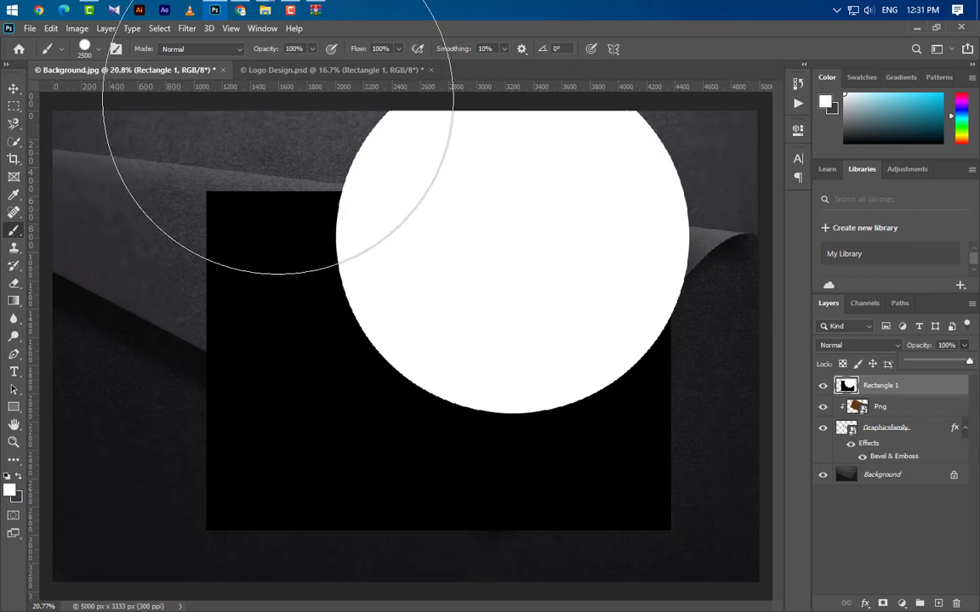
left_click(187, 28)
mouse_move(255, 184)
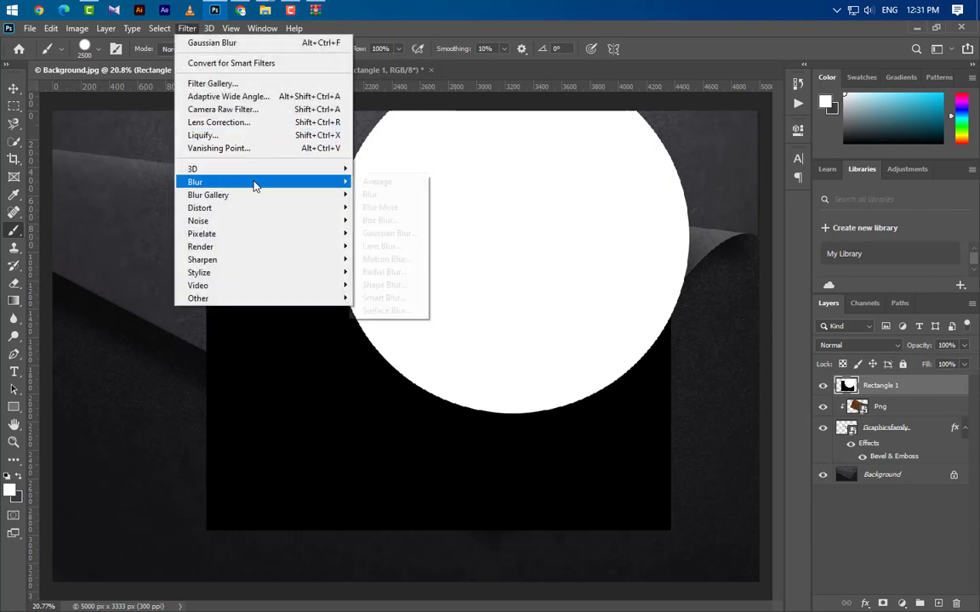
left_click(382, 233)
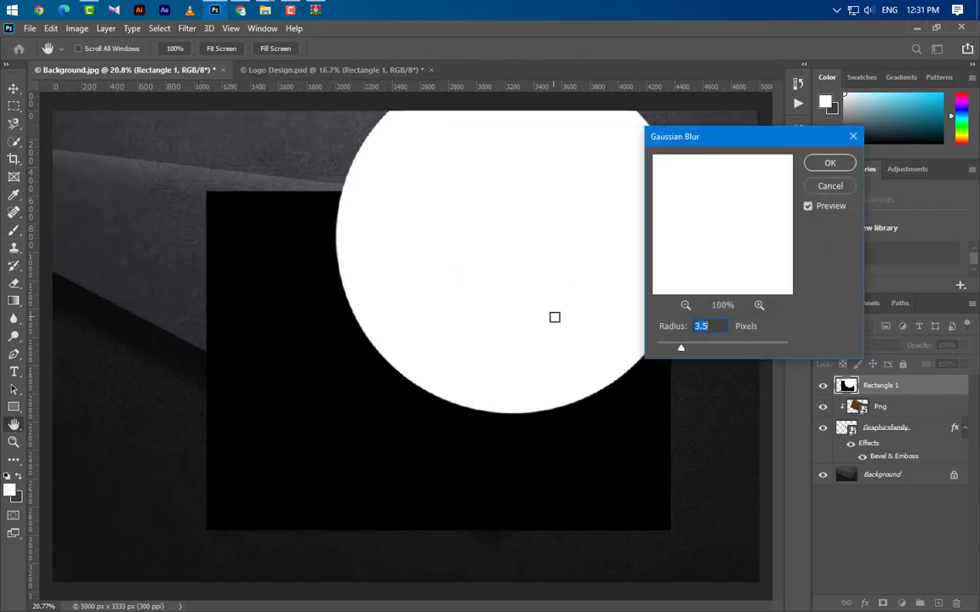
type("0.5")
left_click(818, 162)
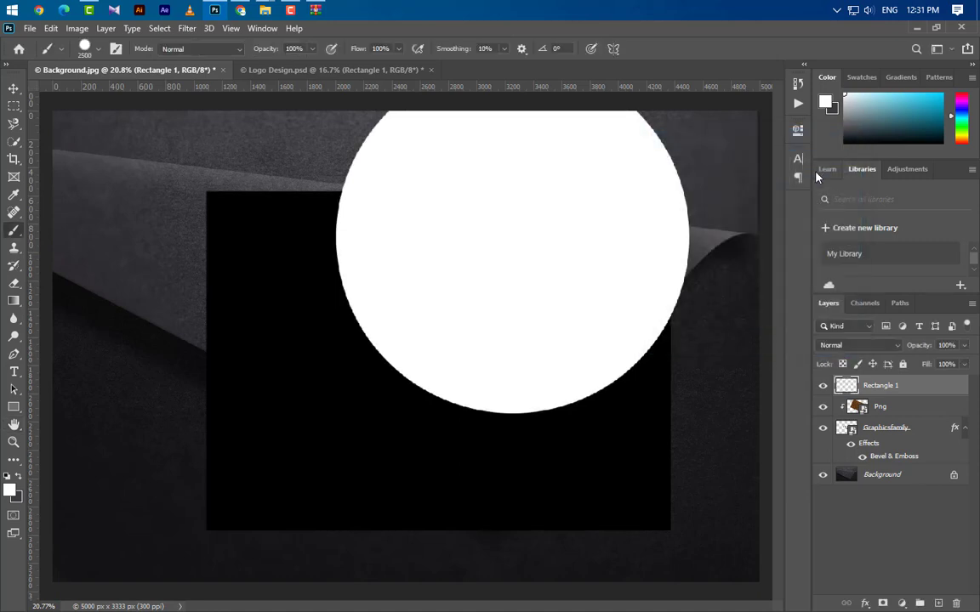
Apply the Glass distort filter to Rectangle 1 with Distortion 20, Smoothness 2, Frosted texture and 200% Scaling
left_click(185, 28)
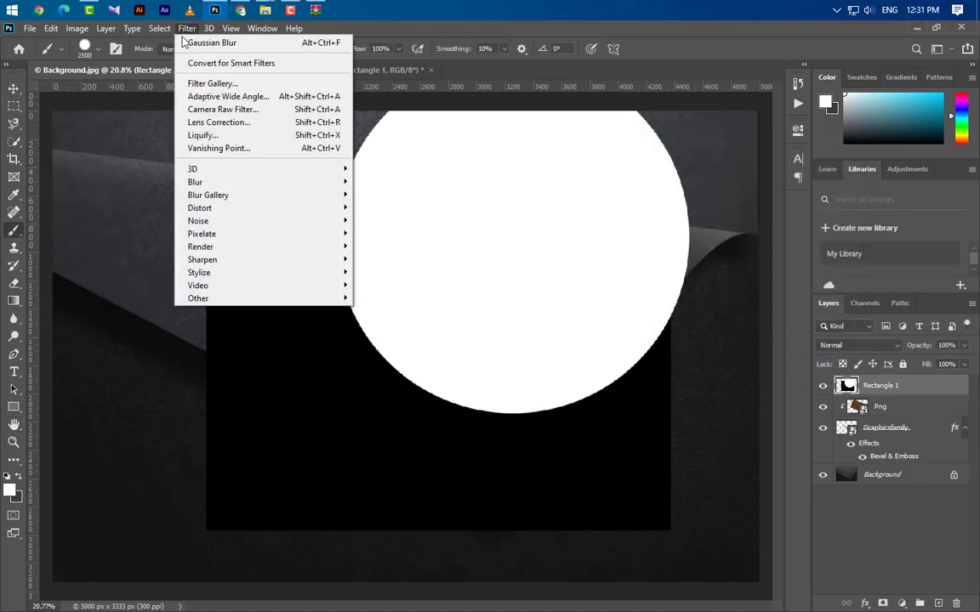
key("Escape")
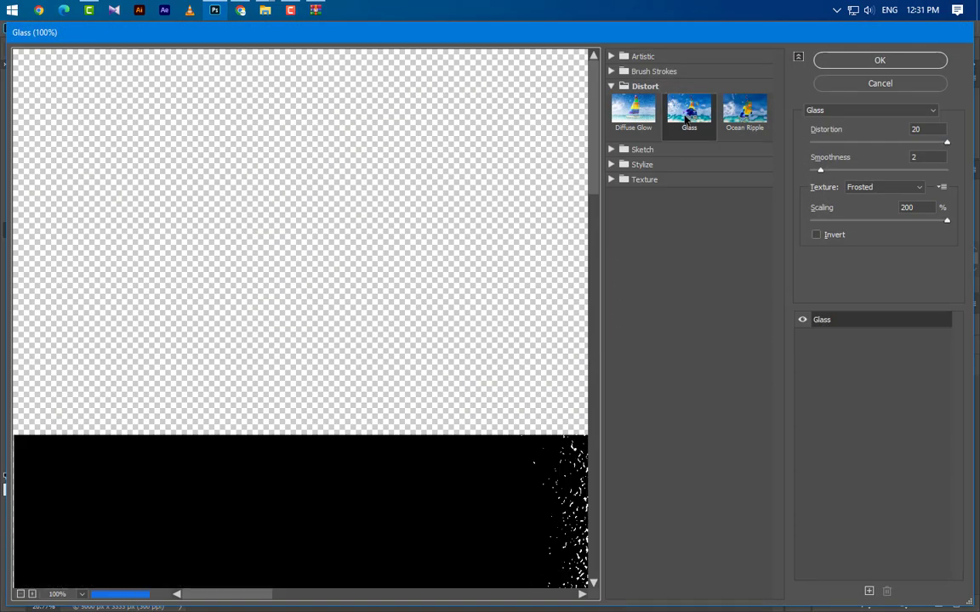
left_click(923, 130)
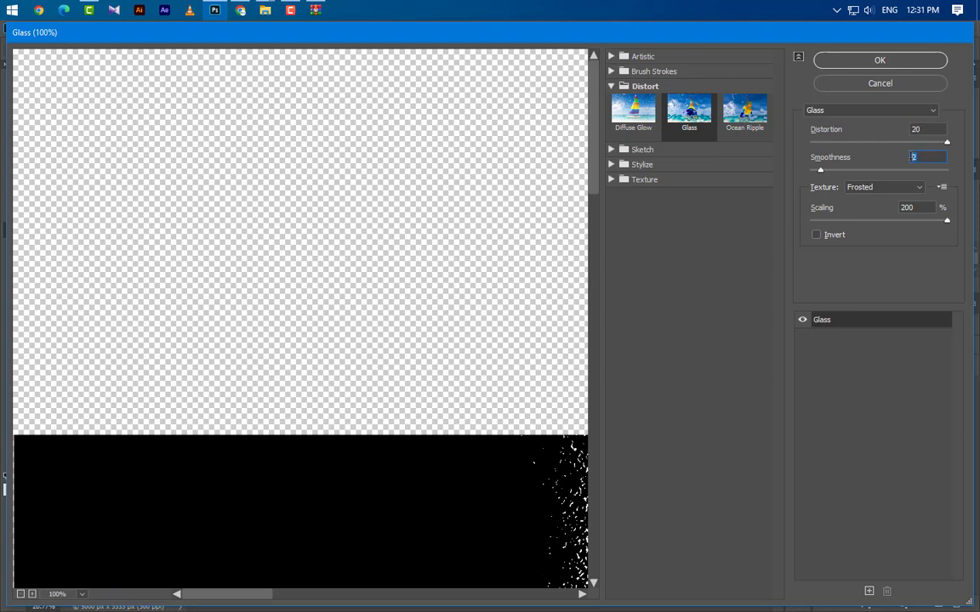
left_click(920, 208)
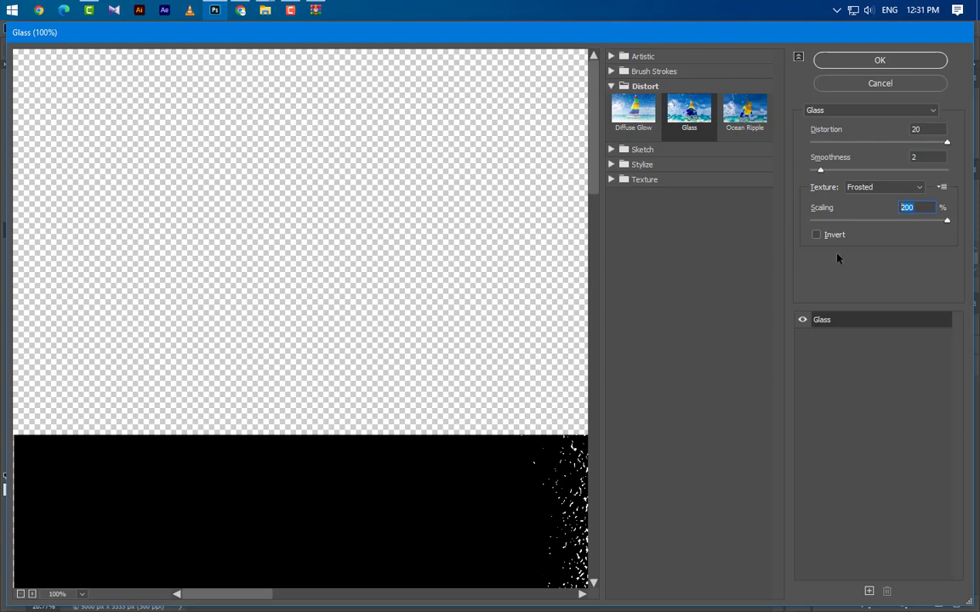
left_click(879, 60)
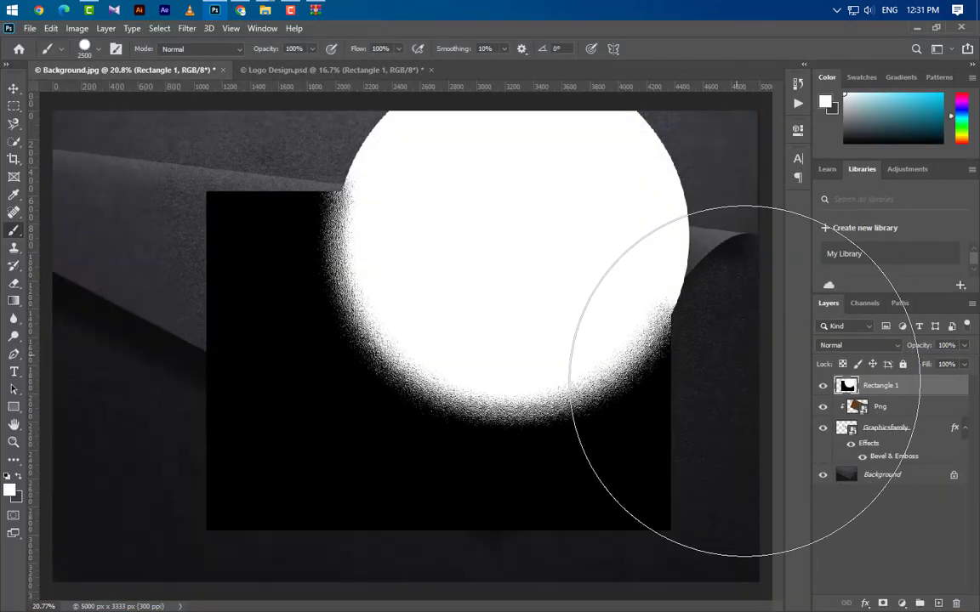
Set the Rectangle 1 layer's blend mode to Linear Dodge (Add) and its fill to 58%
left_click(875, 345)
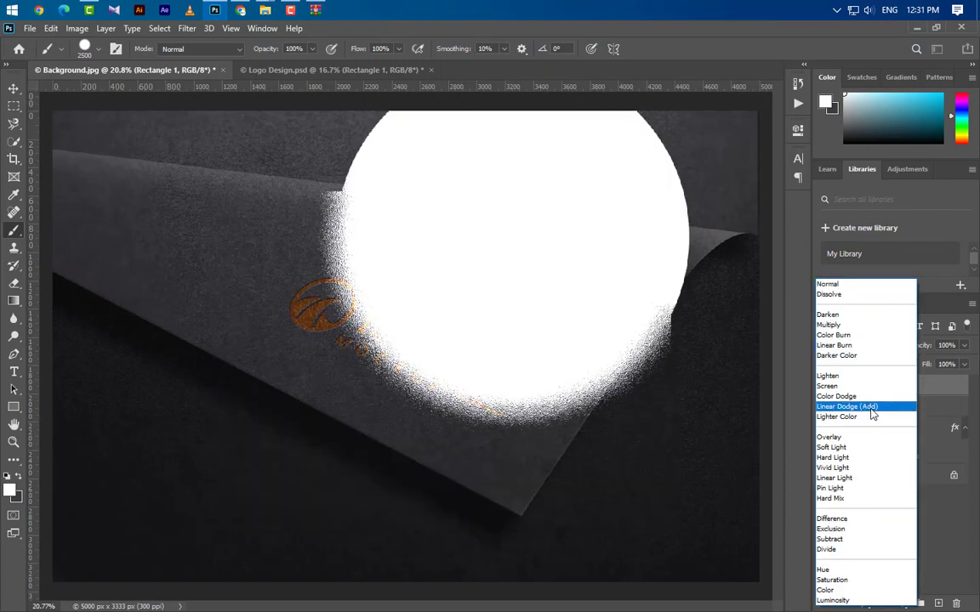
left_click(871, 408)
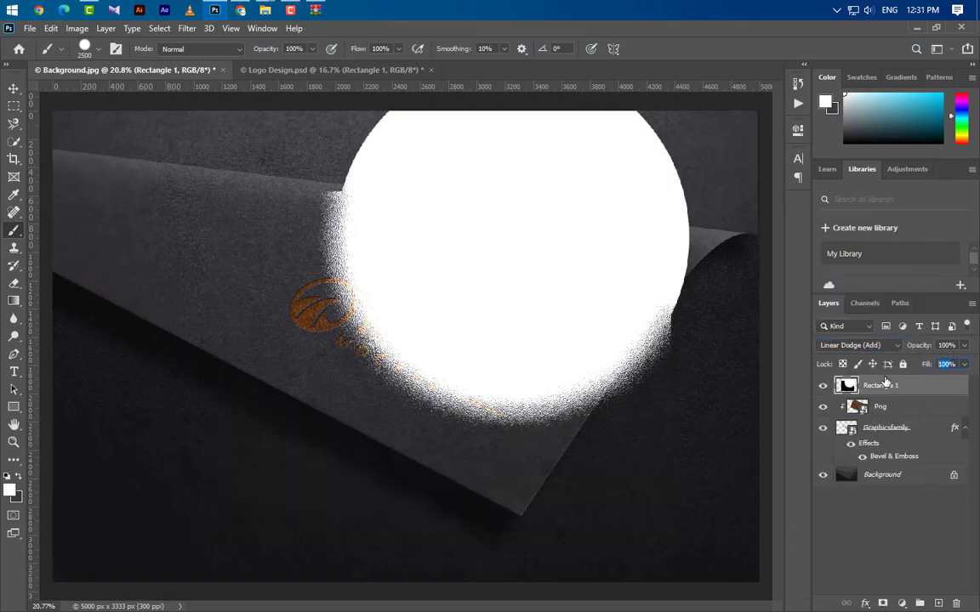
type("58")
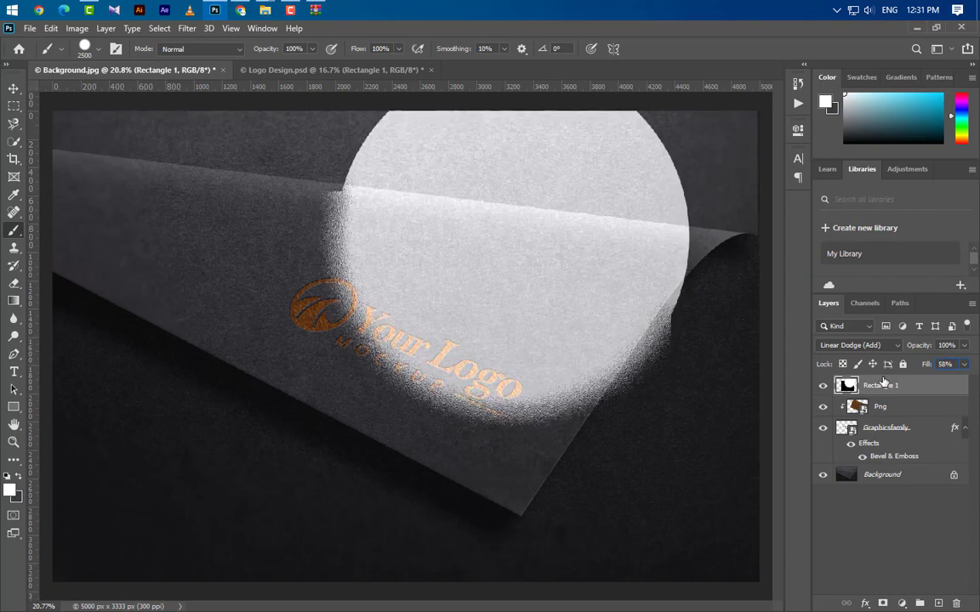
Clip the Rectangle 1 layer to the logo with a clipping mask and switch to the Move tool
right_click(882, 385)
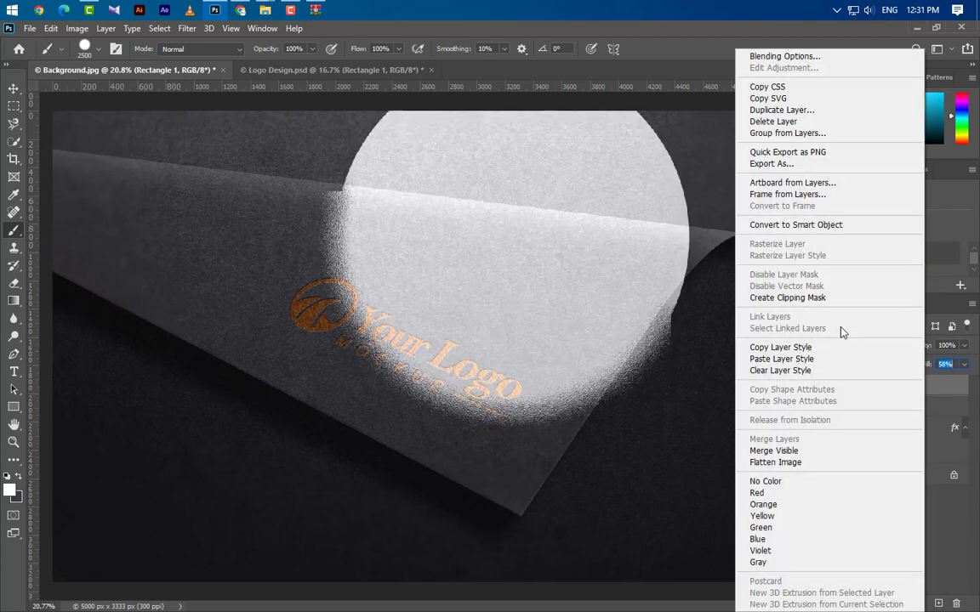
left_click(809, 299)
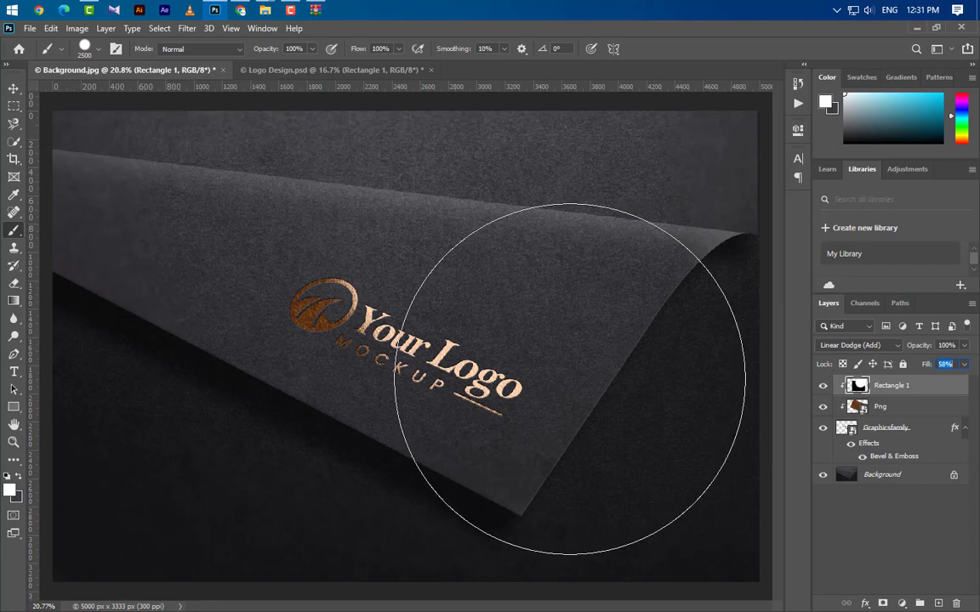
left_click(13, 88)
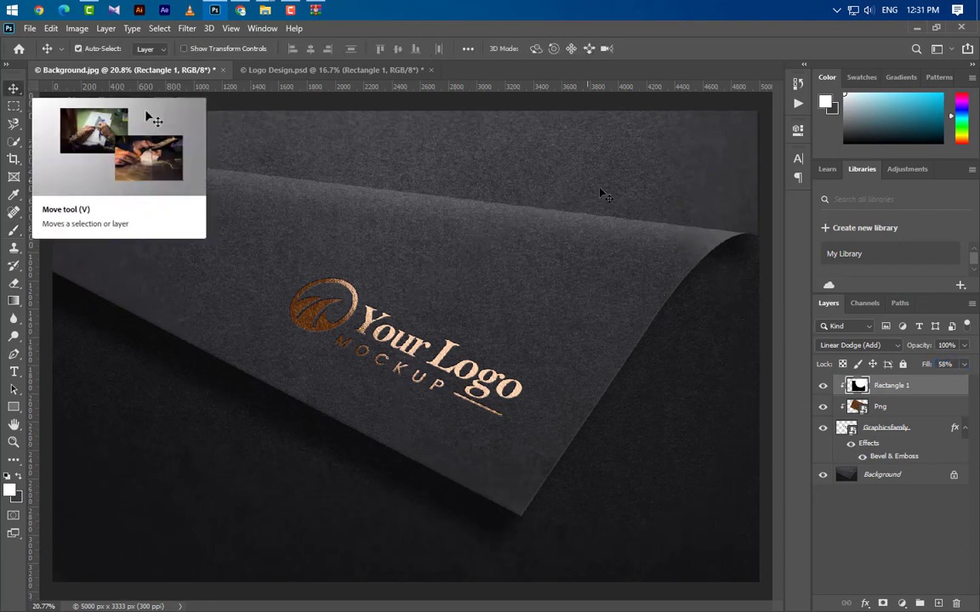
Duplicate the Graphicsfamily logo layer and place the copy above Rectangle 1 in the layer stack
left_click(909, 432)
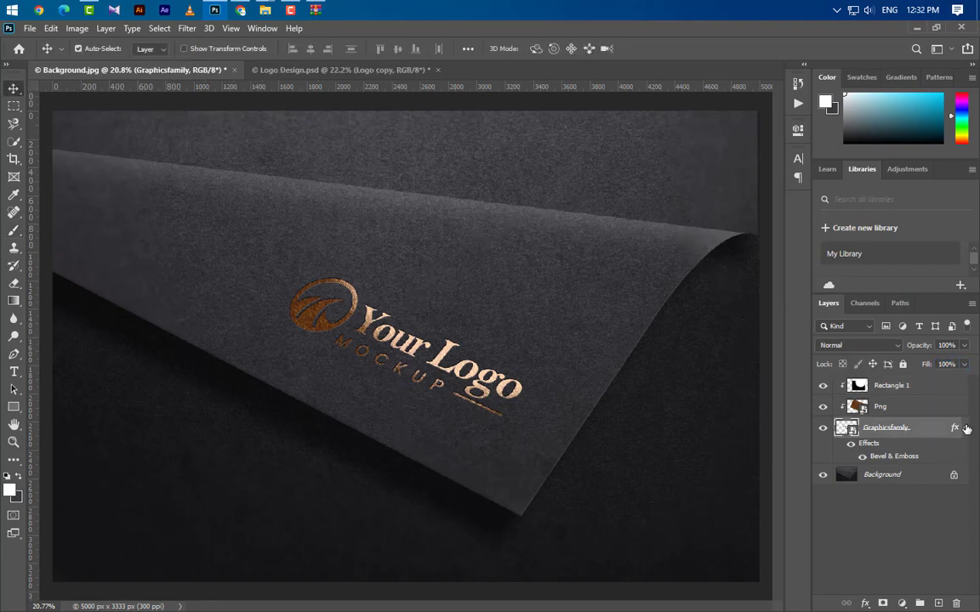
left_click(967, 429)
left_click_drag(936, 429, 938, 602)
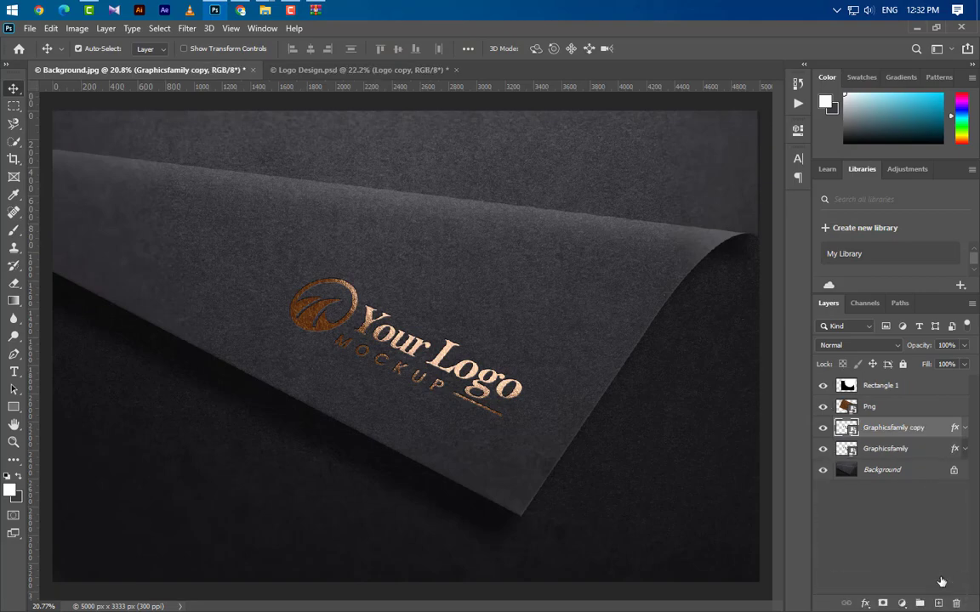
left_click_drag(926, 436, 919, 380)
Clip the Rectangle 1 and Png layers together to the original Graphicsfamily layer with a clipping mask
left_click(923, 408)
left_click(925, 429, "shift")
right_click(925, 436)
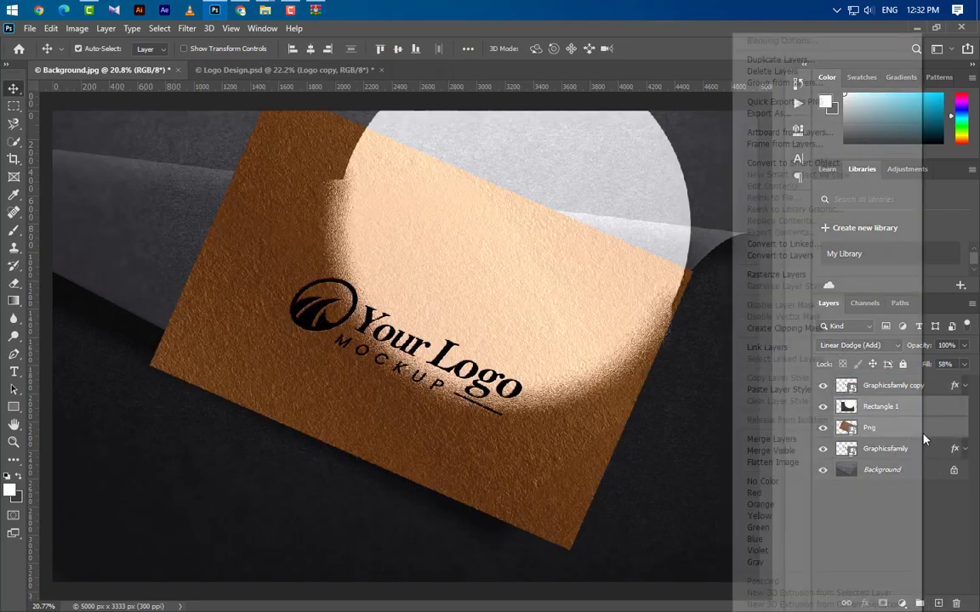
left_click(847, 328)
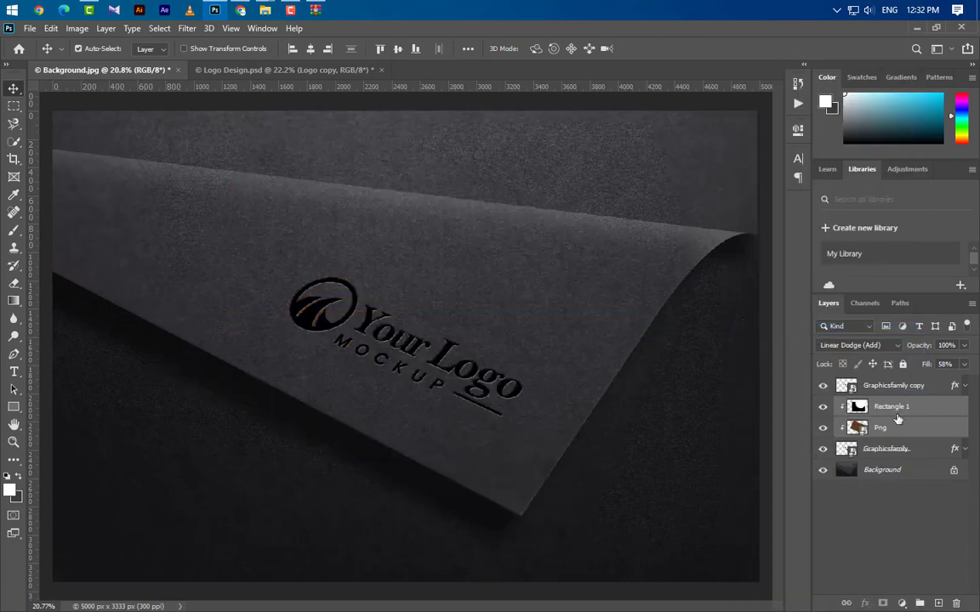
Set the Graphicsfamily copy layer's fill to 0% and expand its list of layer effects
left_click(893, 386)
left_click(963, 364)
left_click_drag(962, 380, 841, 385)
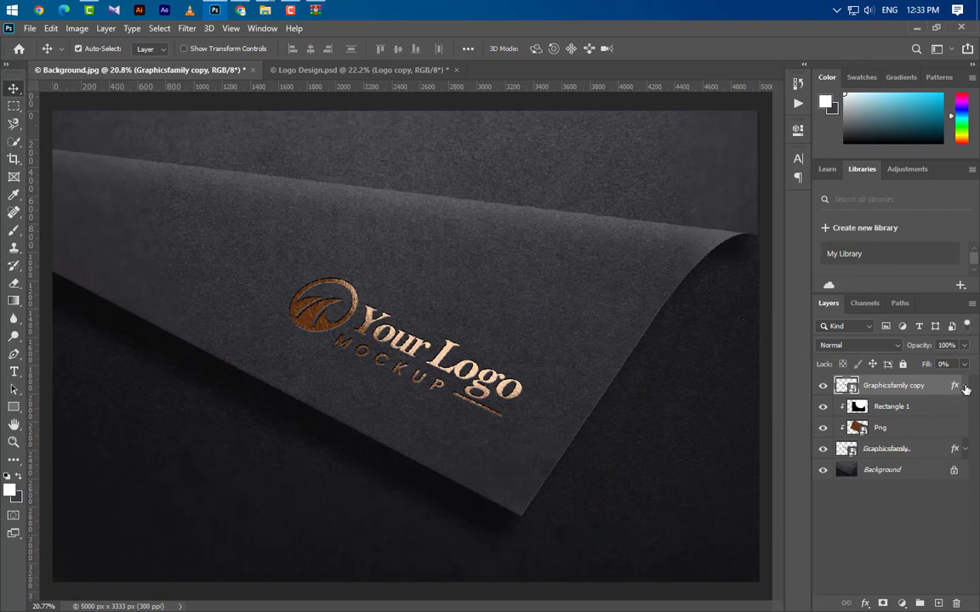
left_click(966, 387)
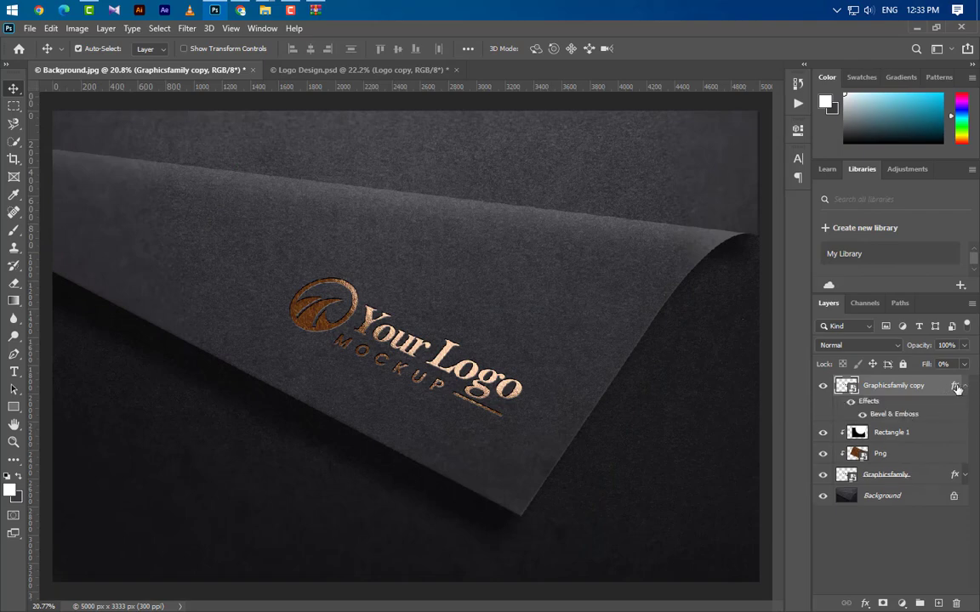
Replace the Graphicsfamily copy layer's Bevel & Emboss effect with a white inner shadow in Vivid Light blend mode
left_click_drag(910, 415, 957, 603)
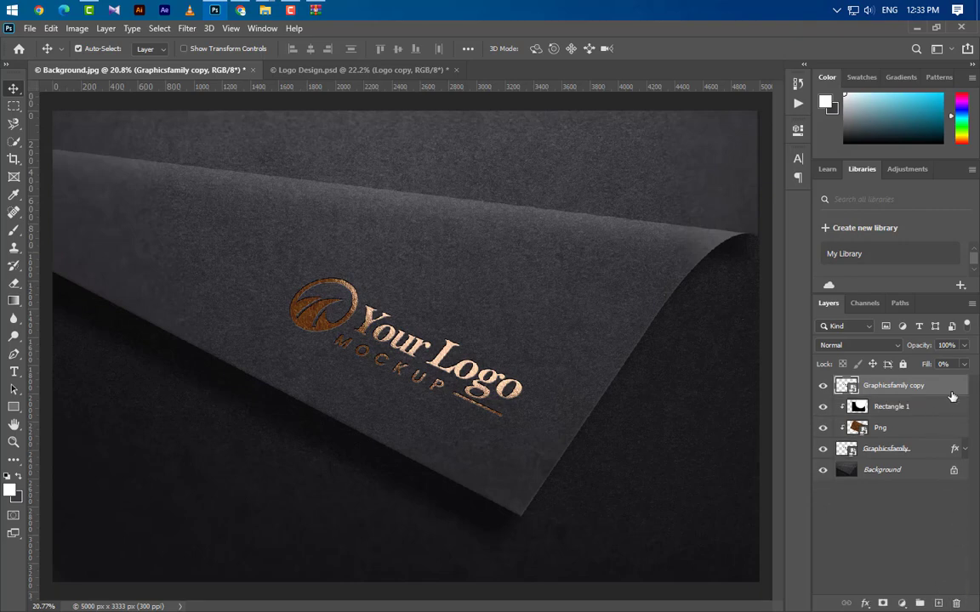
double_click(952, 391)
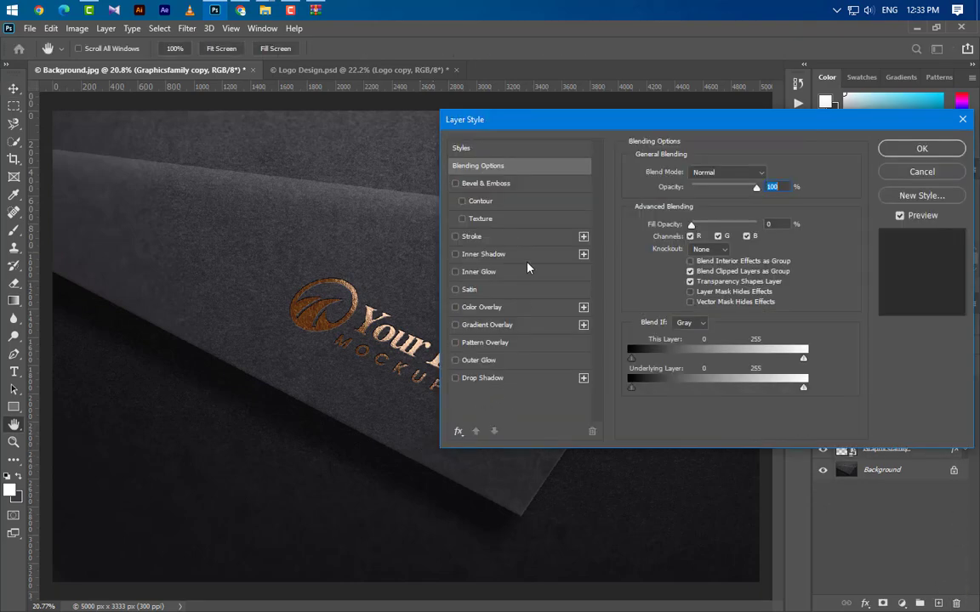
left_click(483, 253)
left_click(770, 175)
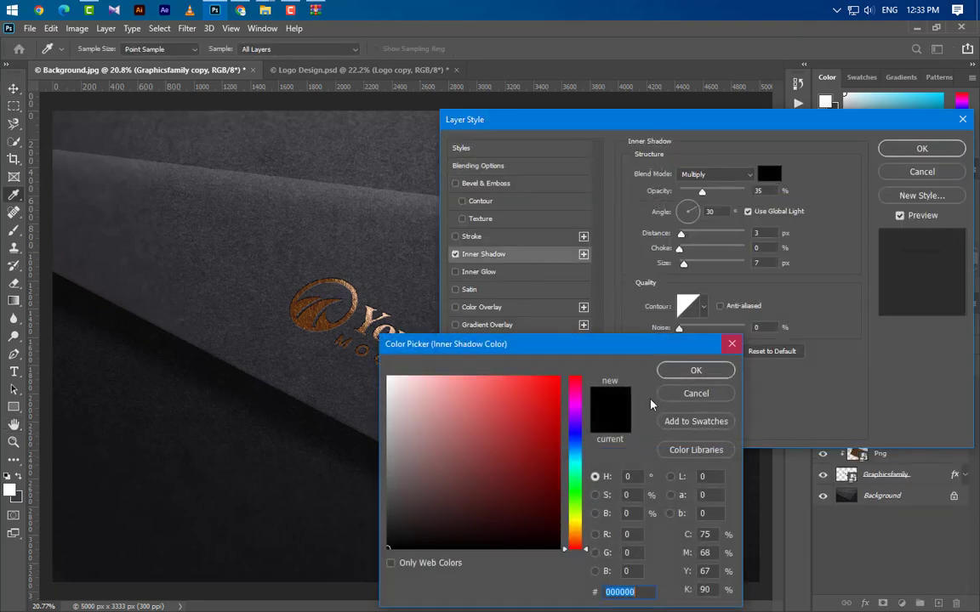
left_click(389, 378)
left_click(699, 371)
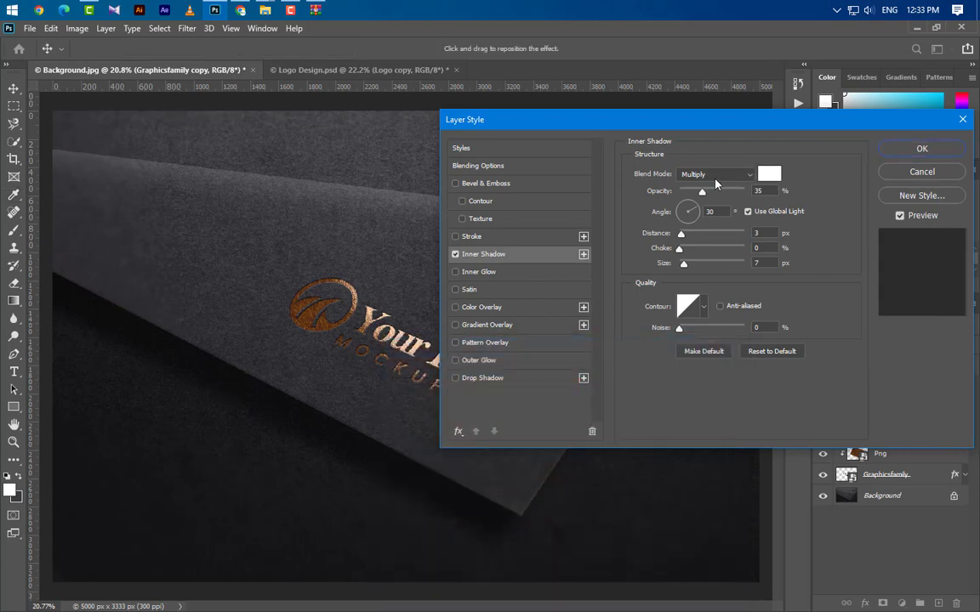
left_click(716, 176)
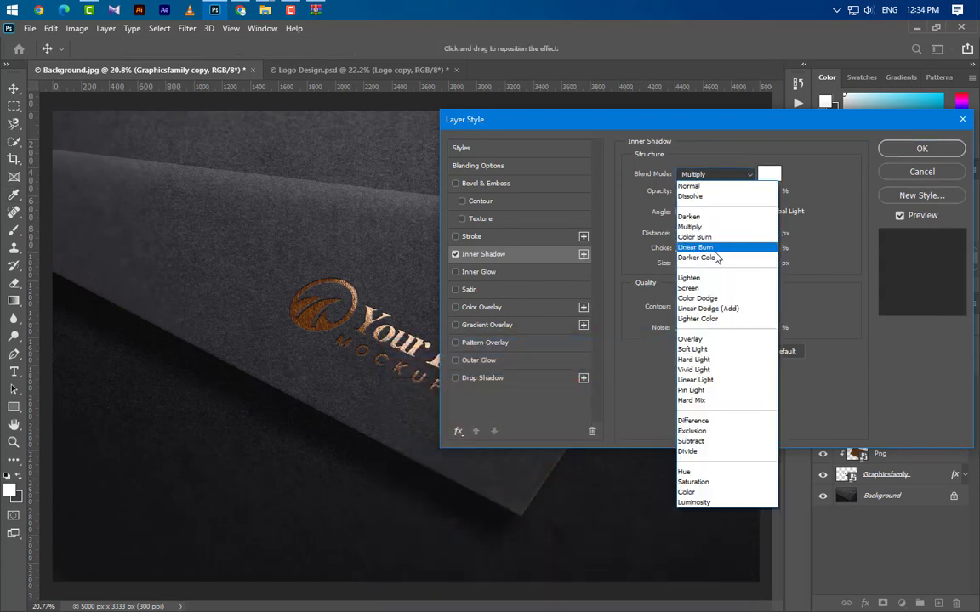
left_click(694, 370)
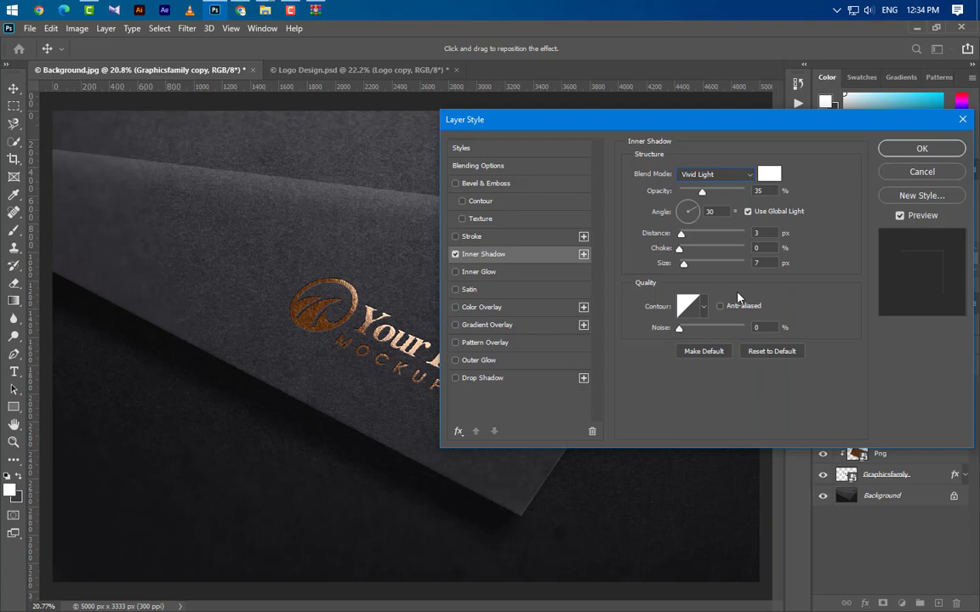
Set the inner shadow to 85% opacity, a -112° angle without global light, 2 px distance and 1 px size, and apply it
double_click(762, 191)
type("85")
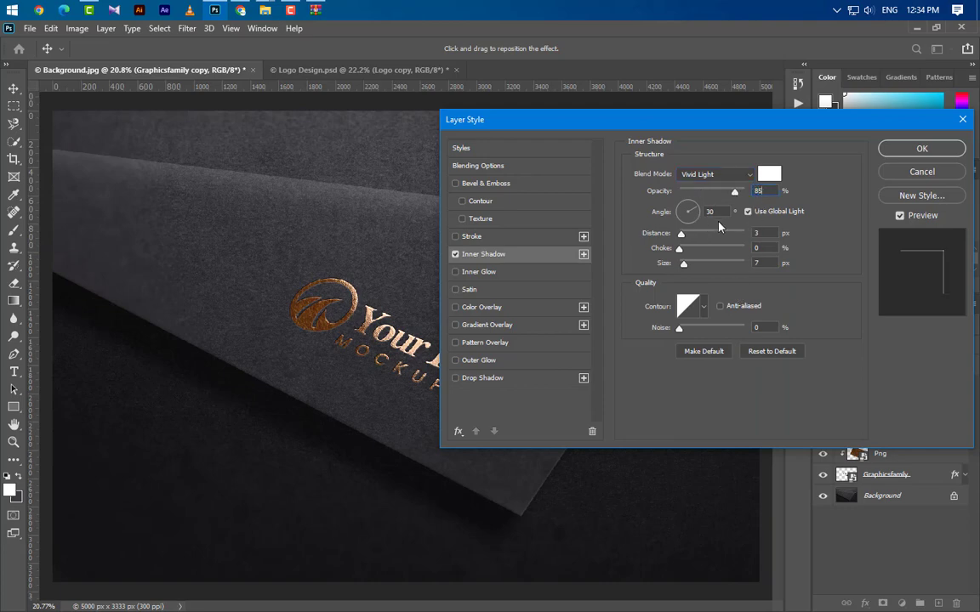
left_click(747, 212)
type("-112")
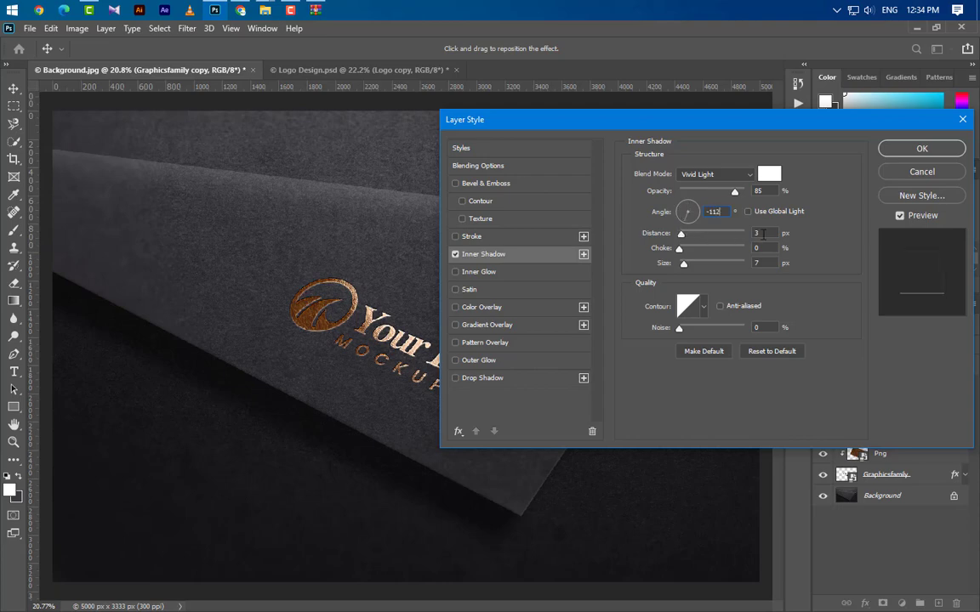
type("2")
key("Tab")
key("Tab")
type("1")
left_click(928, 151)
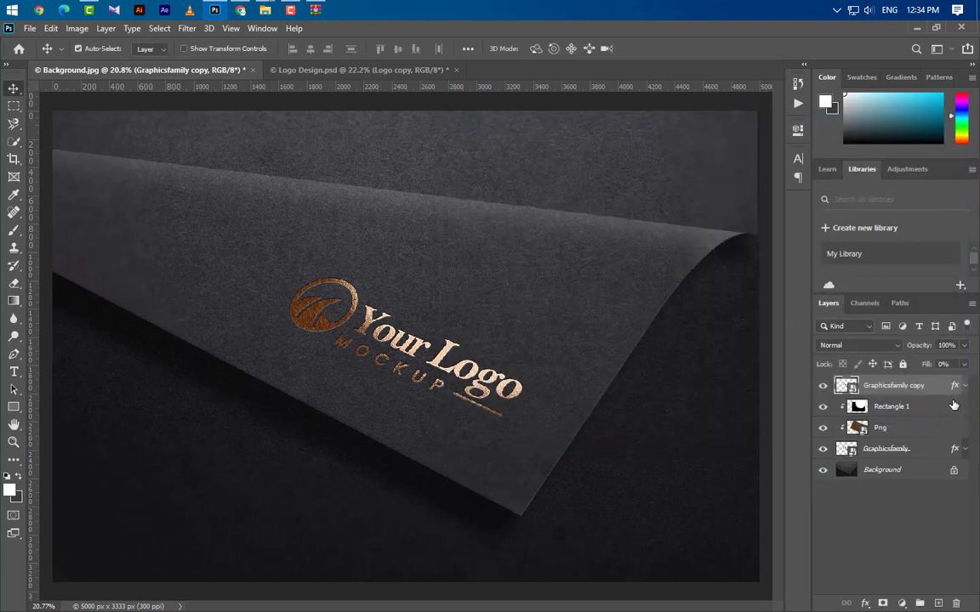
Duplicate the Graphicsfamily copy layer and delete the Inner Shadow effect from the duplicate
left_click_drag(935, 387, 939, 602)
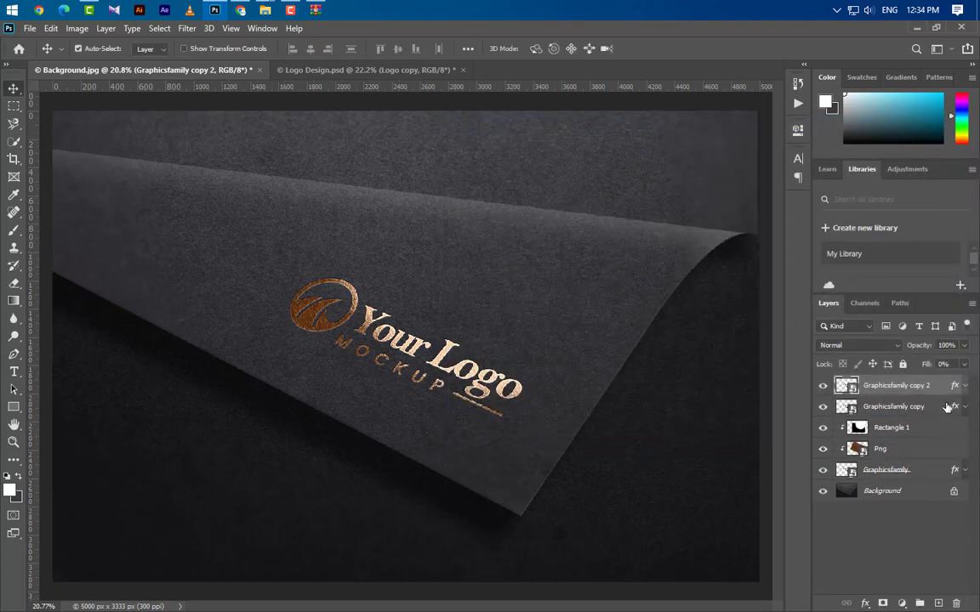
left_click(965, 385)
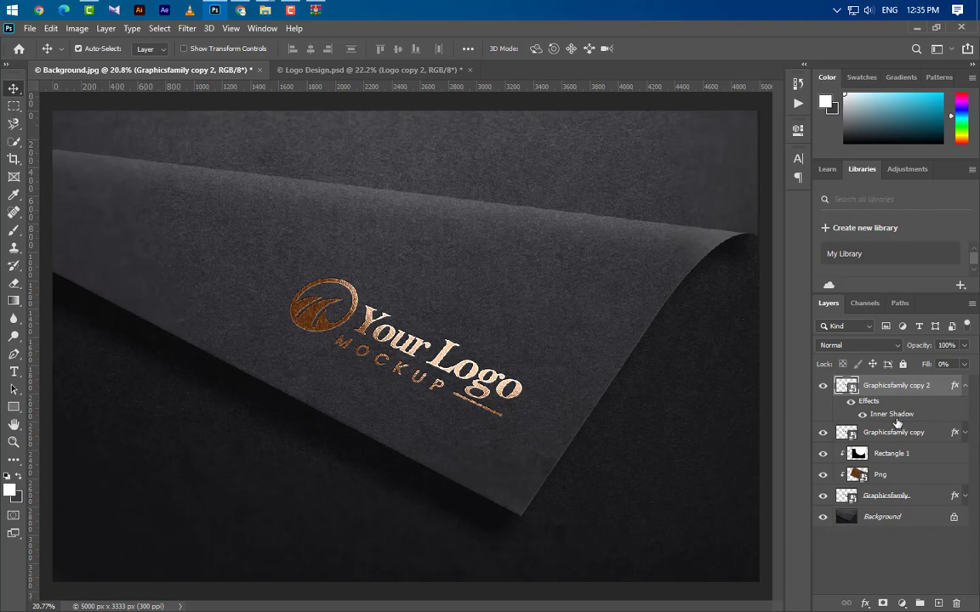
left_click_drag(896, 420, 956, 604)
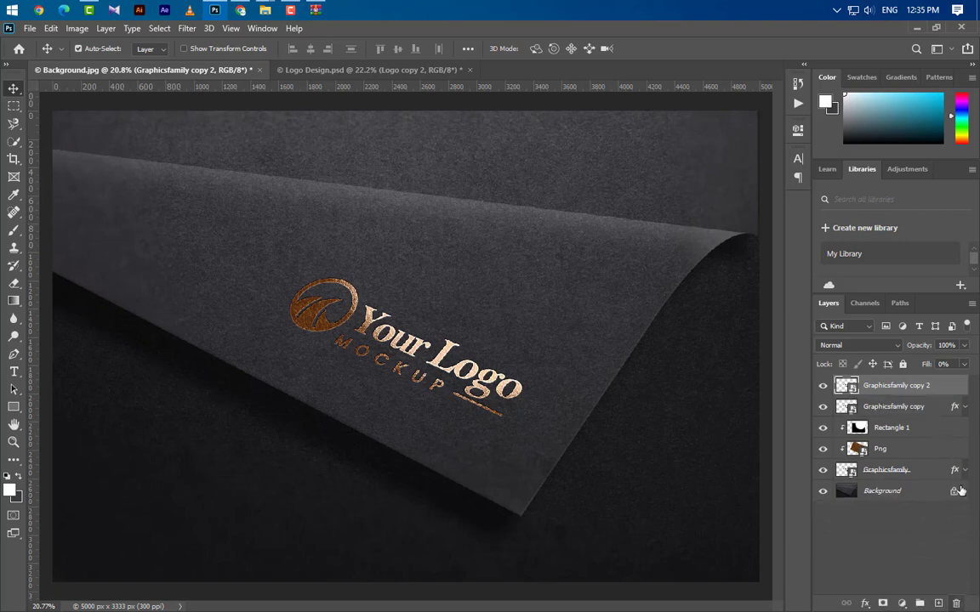
Add a Bevel & Emboss effect to Graphicsfamily copy 2 with the Outer Bevel style and Smooth technique
double_click(950, 389)
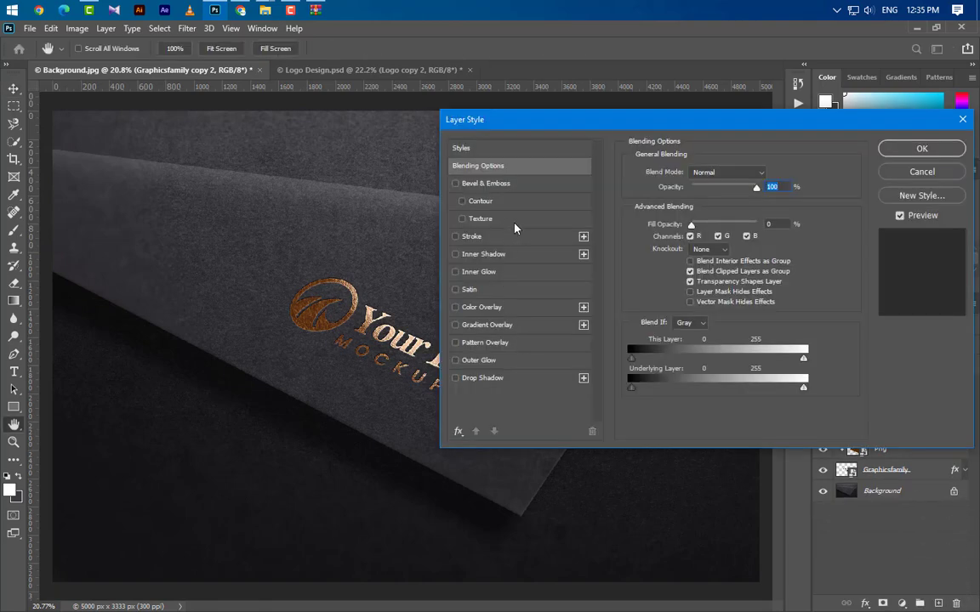
left_click(486, 183)
left_click(715, 173)
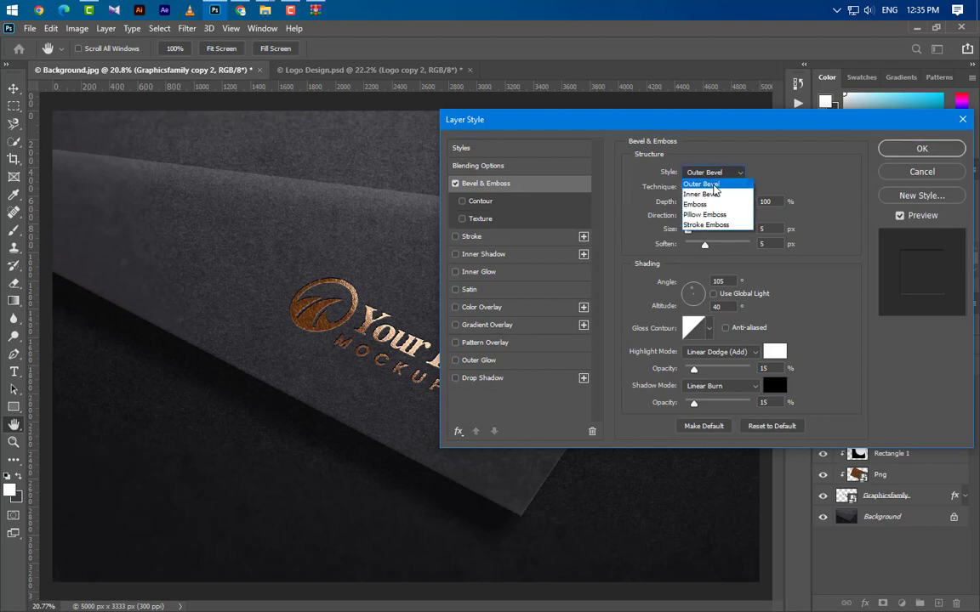
left_click(713, 186)
left_click(708, 187)
left_click(702, 197)
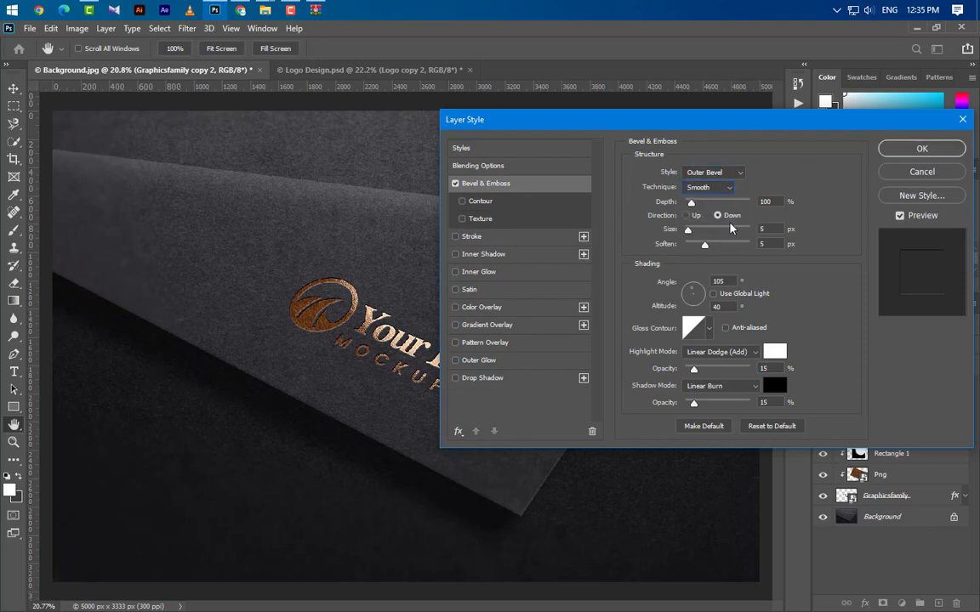
Set the outer bevel's size to 7 px, soften to 15 px and altitude to 30°
left_click(772, 203)
left_click(754, 229)
left_click_drag(737, 247, 746, 245)
left_click(727, 281)
left_click(710, 307)
type("30")
Set the bevel's highlight to Screen at 20% and its Linear Burn shadow to 10% opacity, apply it and collapse the layer's effects
left_click(739, 356)
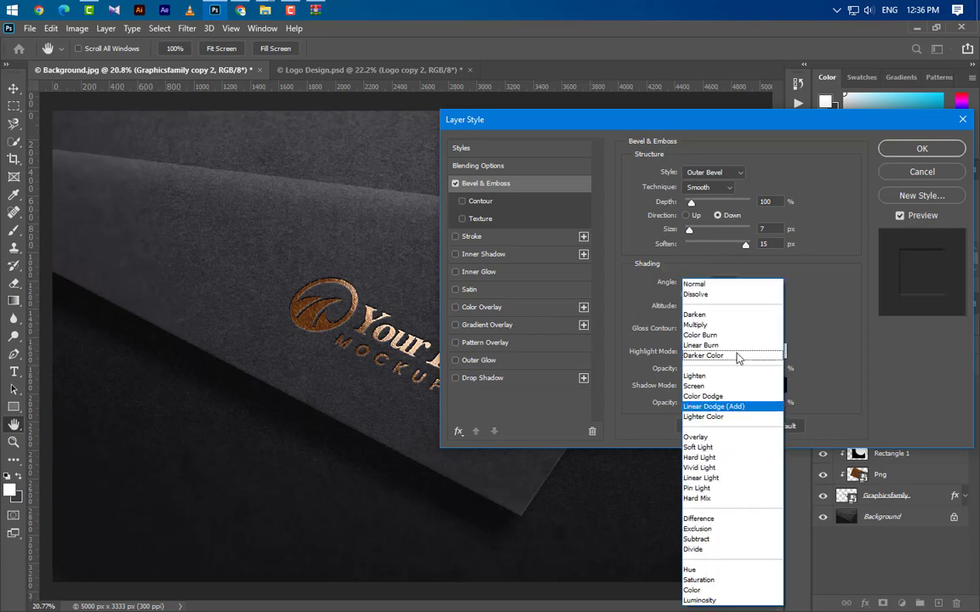
left_click(721, 386)
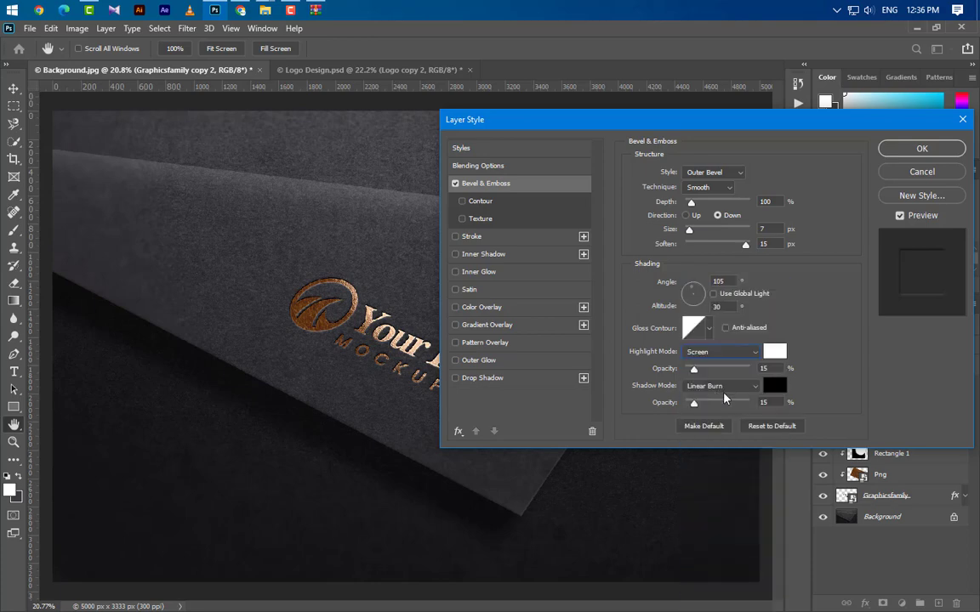
left_click_drag(771, 370, 735, 370)
type("20")
left_click(734, 388)
left_click(722, 346)
type("10")
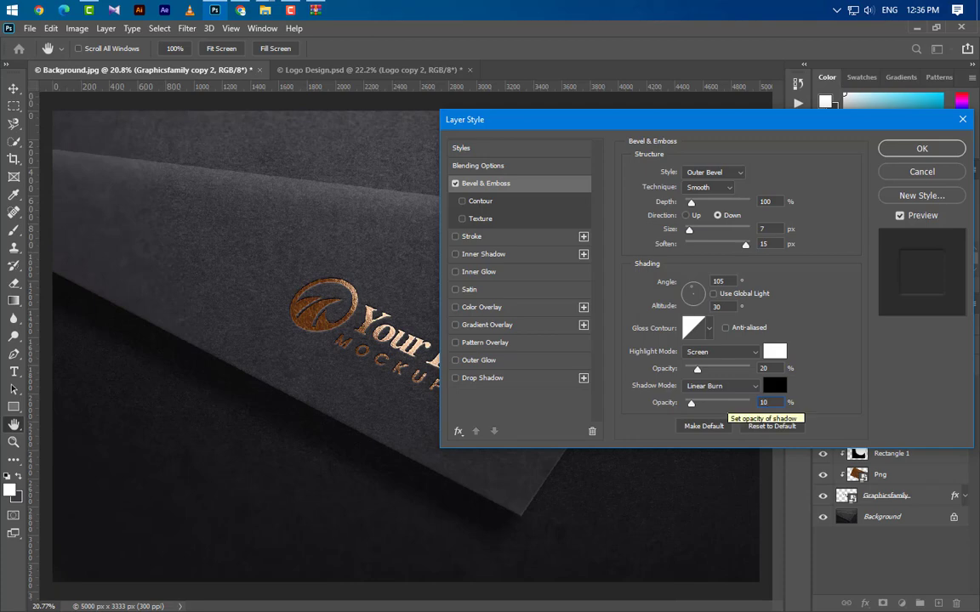
left_click(919, 149)
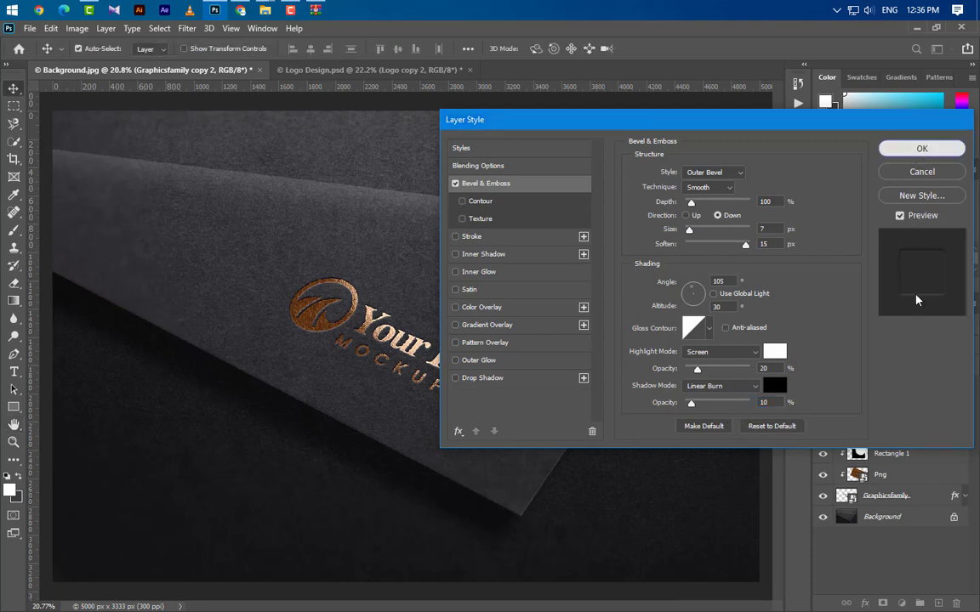
left_click(964, 385)
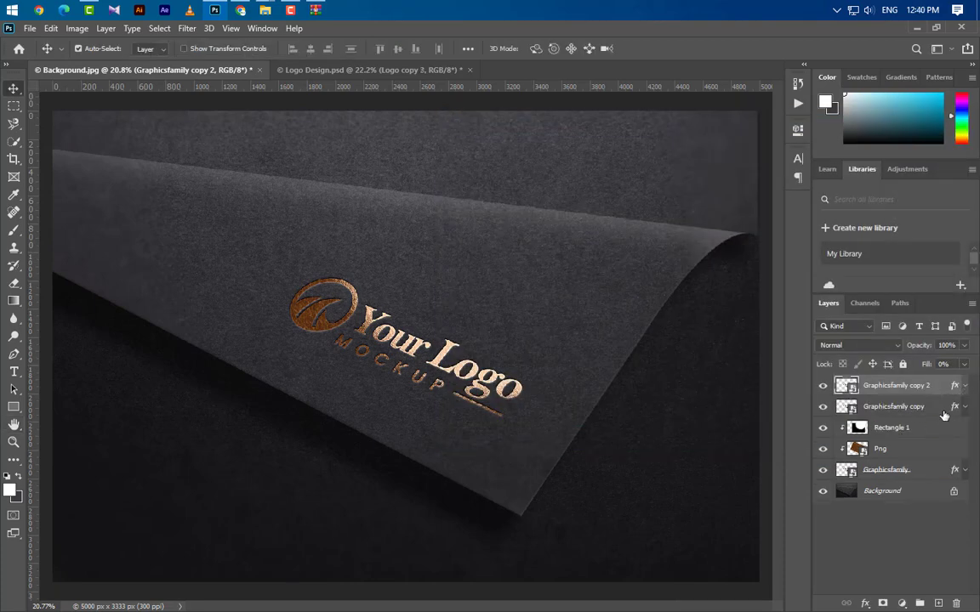
Duplicate the Graphicsfamily copy layer to the top of the stack and change the duplicate's inner shadow to black (000000) in Linear Burn mode
left_click_drag(936, 407, 938, 604)
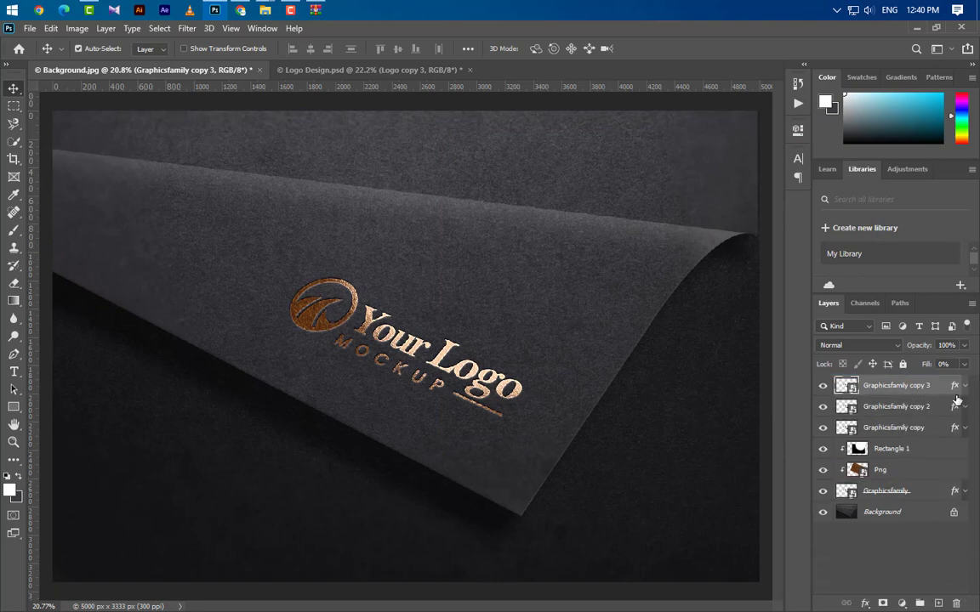
left_click(964, 385)
double_click(892, 414)
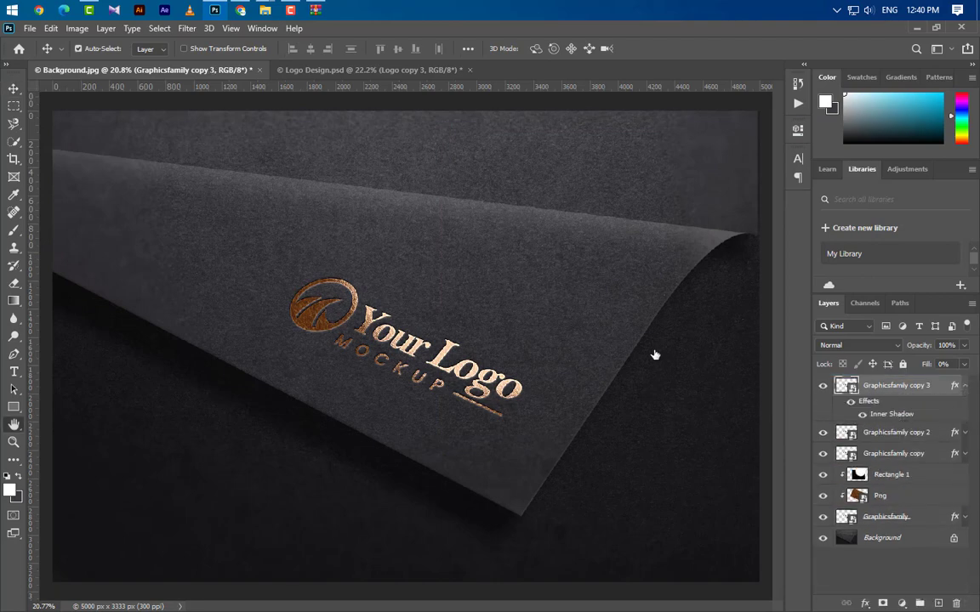
left_click(716, 174)
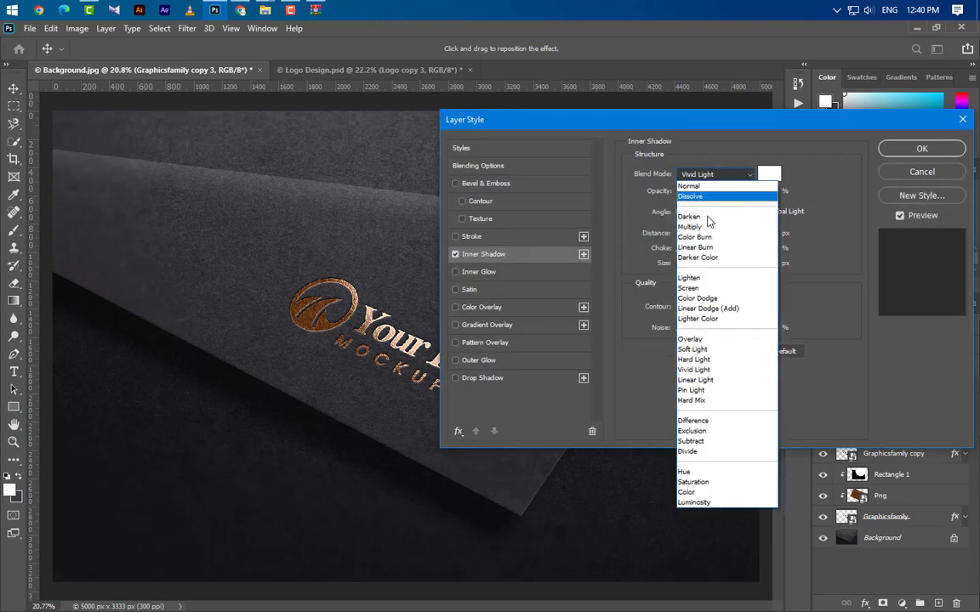
left_click(712, 248)
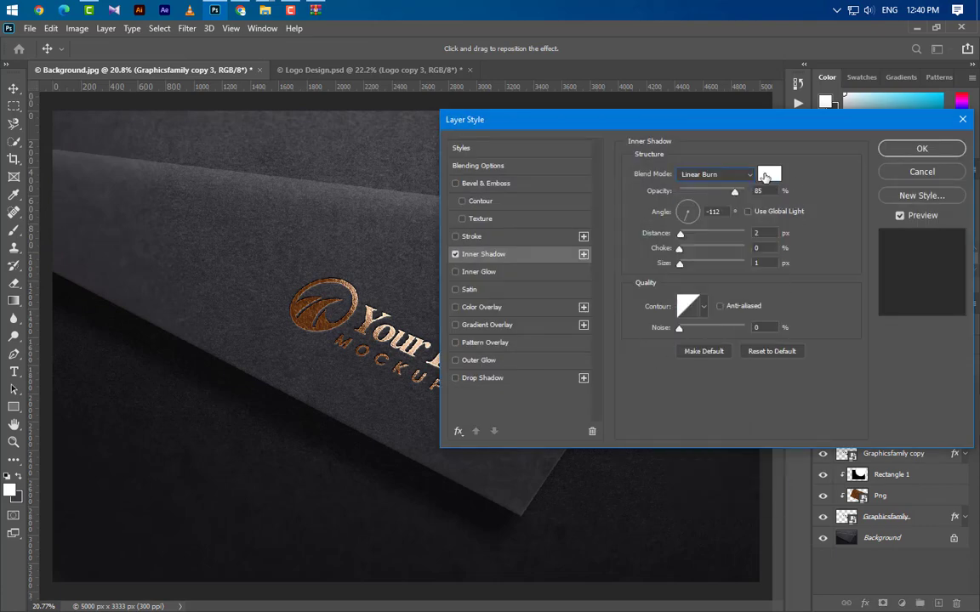
left_click(769, 174)
type("000000")
left_click(695, 370)
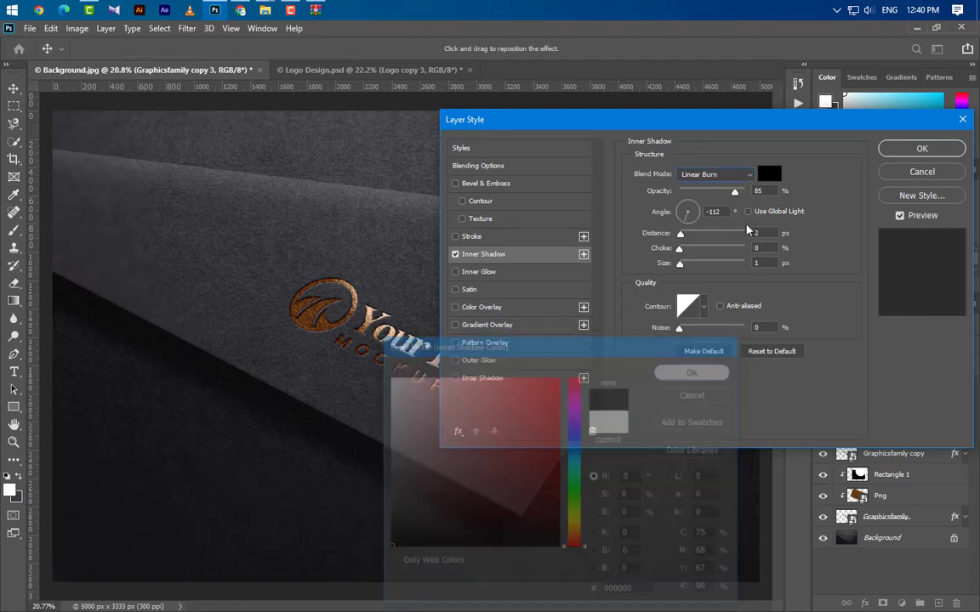
Set the black inner shadow's opacity to 20%, angle to 105°, distance to 6 px and size to 14 px
double_click(764, 191)
type("20")
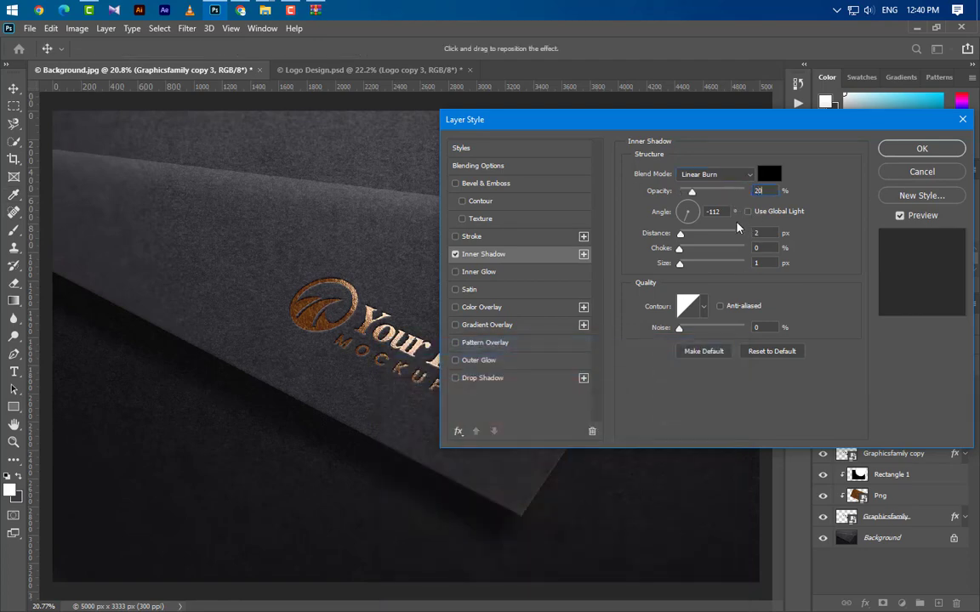
double_click(713, 212)
type("105")
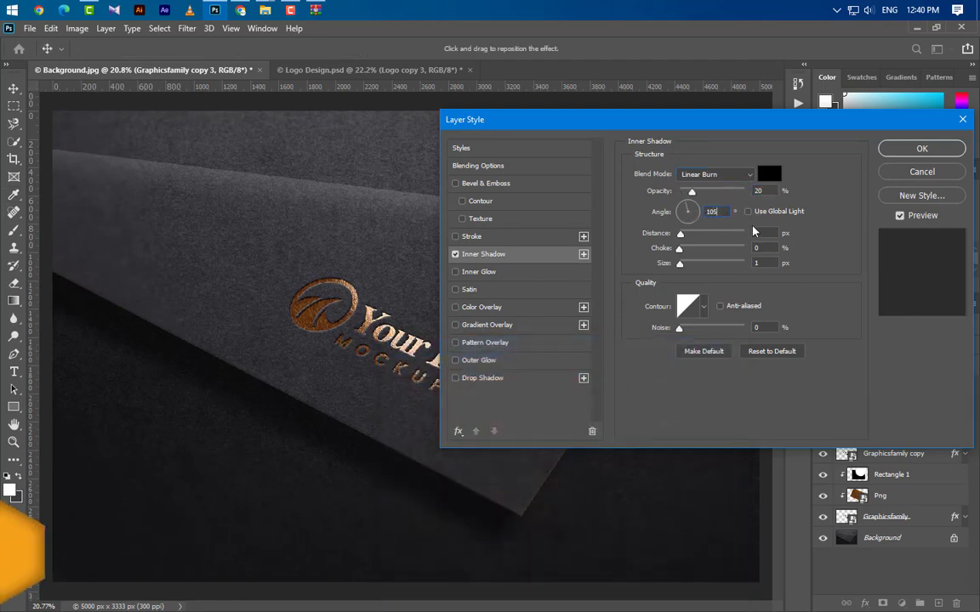
double_click(761, 232)
type("6")
double_click(754, 262)
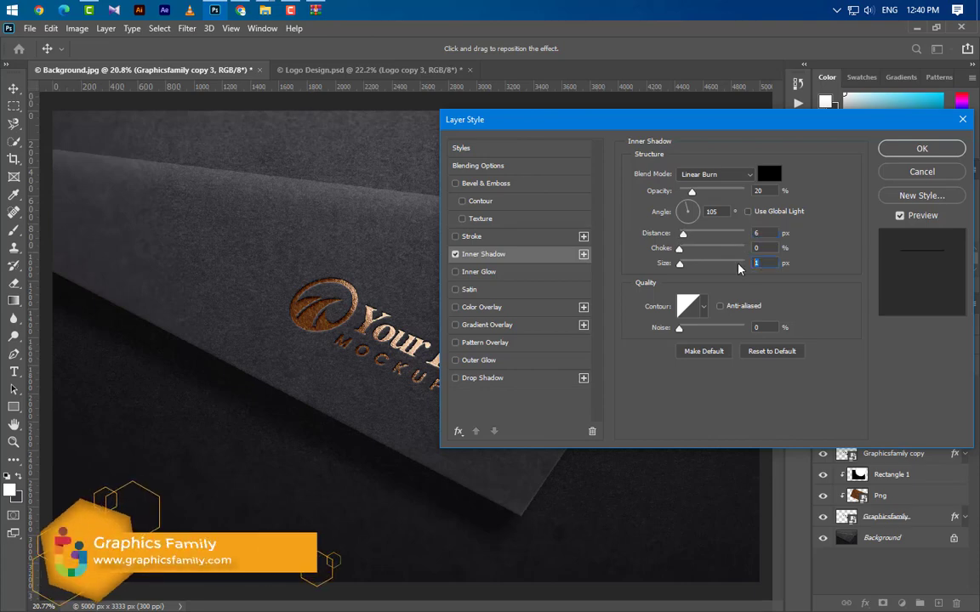
type("14")
Apply the Cove - Deep contour to the inner shadow and move its curve's end points to 0%/0% and 100%/100%
left_click(706, 309)
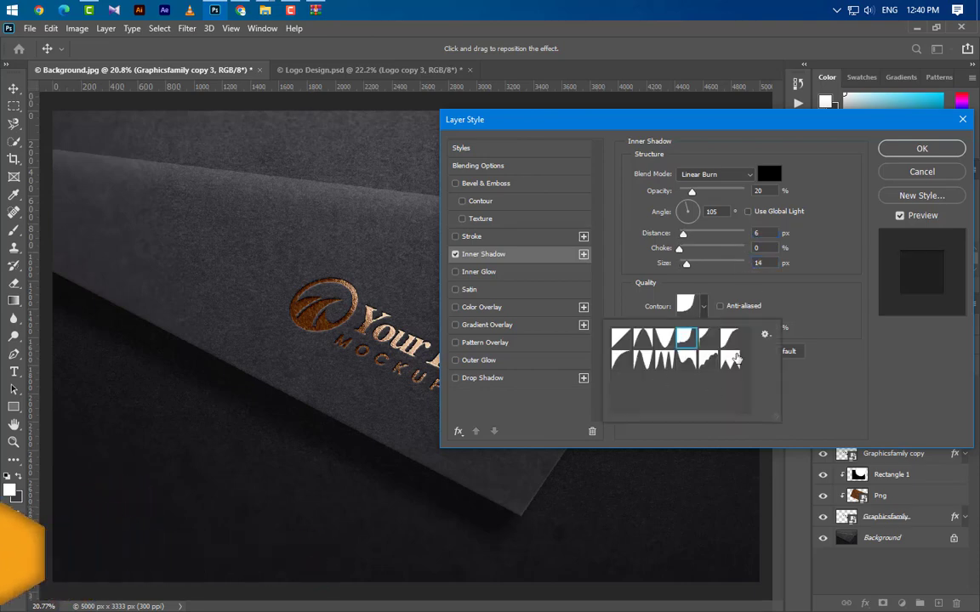
double_click(685, 340)
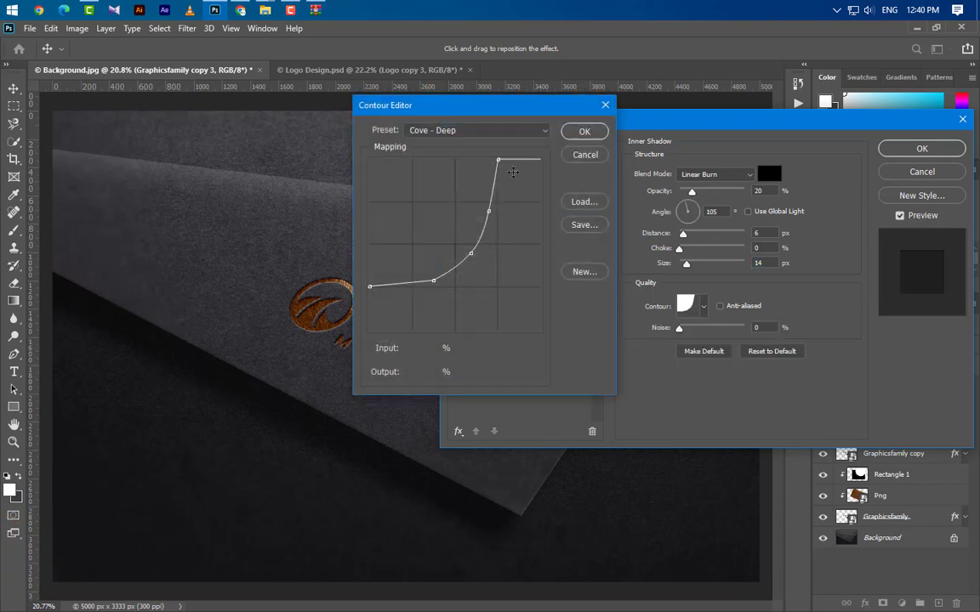
left_click_drag(497, 160, 541, 160)
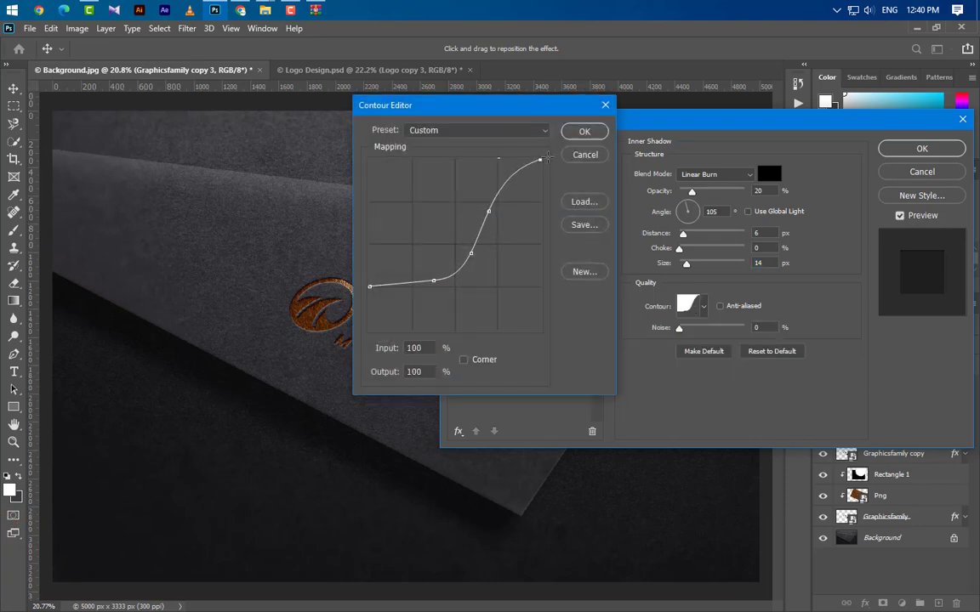
left_click_drag(369, 287, 370, 330)
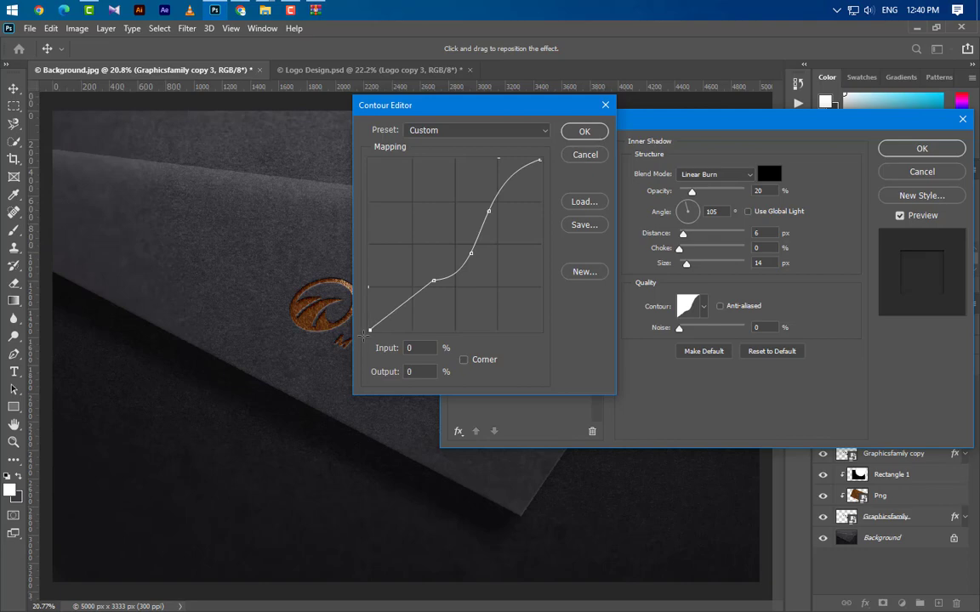
Remove the contour curve's two lower intermediate points and move the remaining one to about 77% input and 62% output
left_click_drag(433, 280, 457, 417)
mouse_move(472, 255)
left_mouse_down()
mouse_move(480, 262)
mouse_move(473, 251)
left_mouse_up()
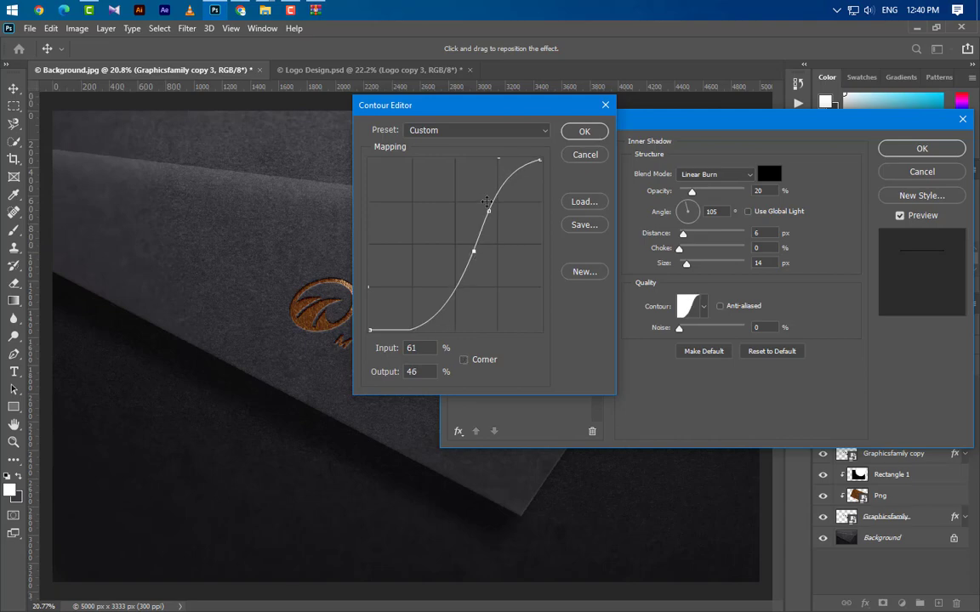
mouse_move(491, 210)
left_mouse_down()
mouse_move(498, 228)
mouse_move(501, 216)
left_mouse_up()
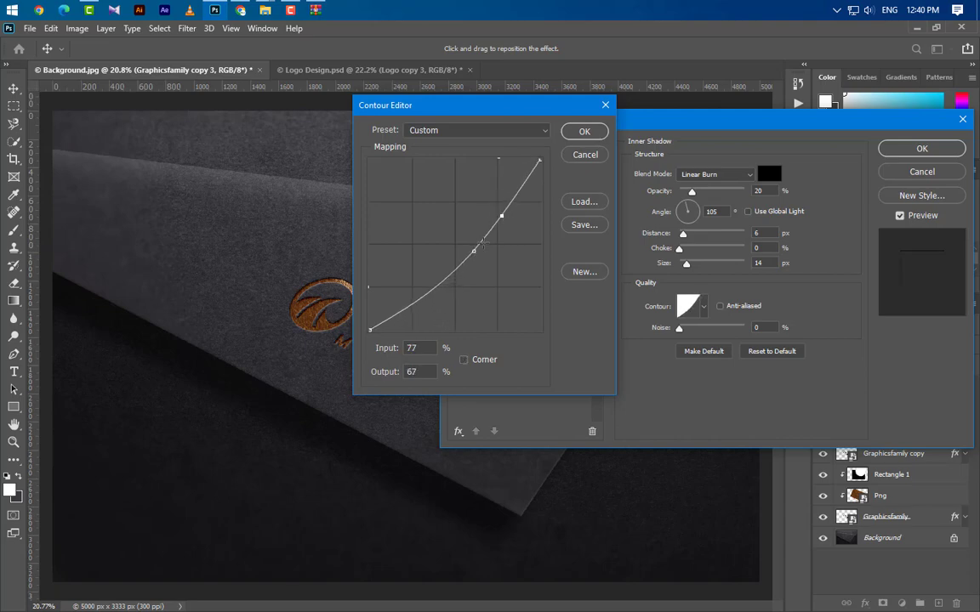
left_click_drag(475, 252, 341, 255)
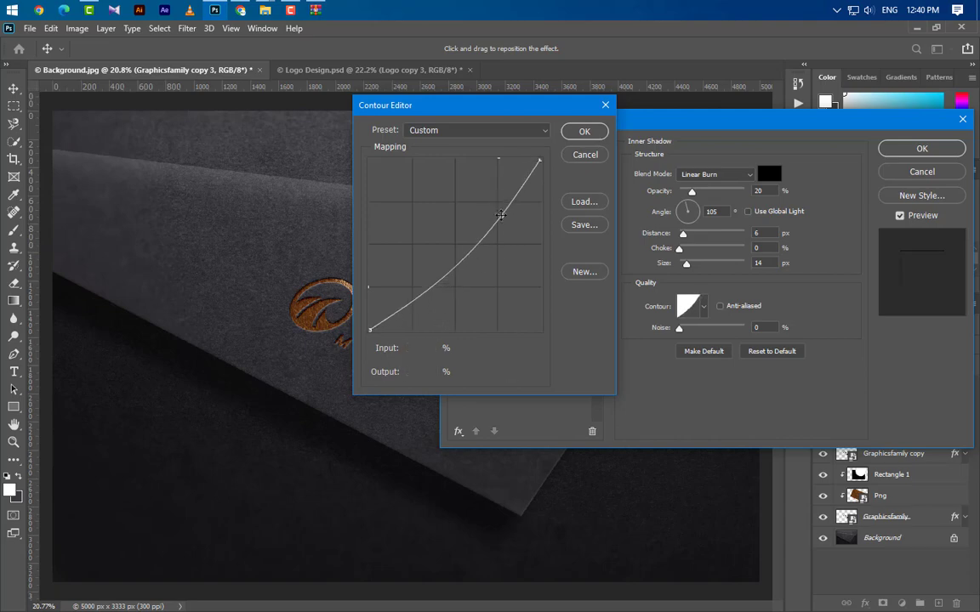
left_click_drag(501, 215, 501, 224)
Set the remaining contour point to 81% input and 66% output, apply the inner shadow and collapse the layer's effects
left_click(394, 346)
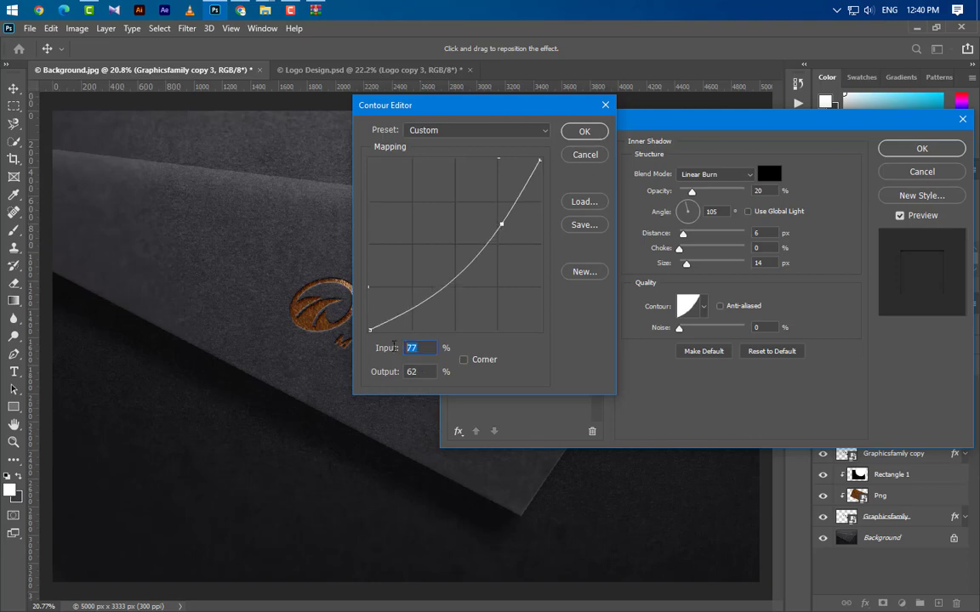
type("81")
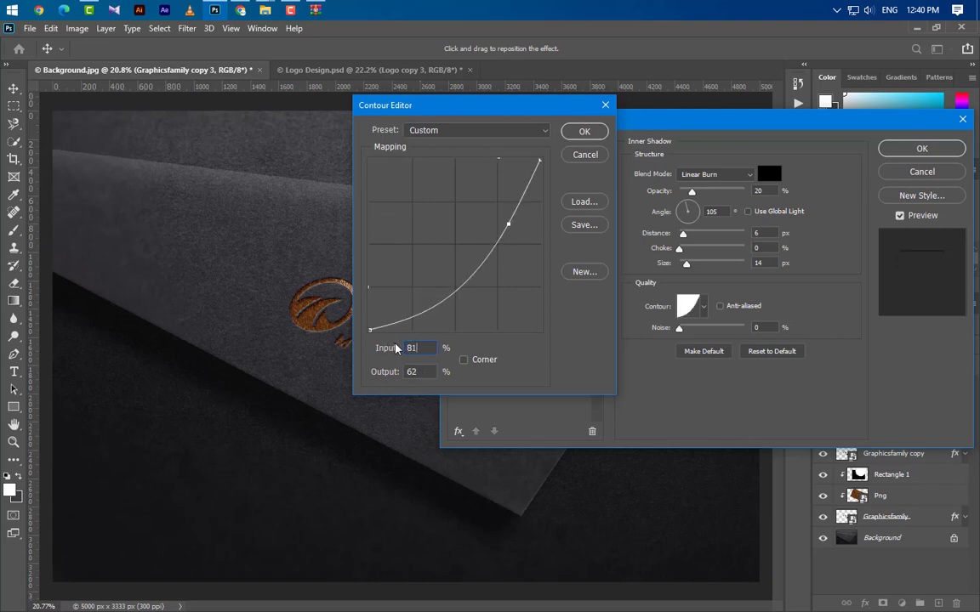
left_click(377, 368)
type("66")
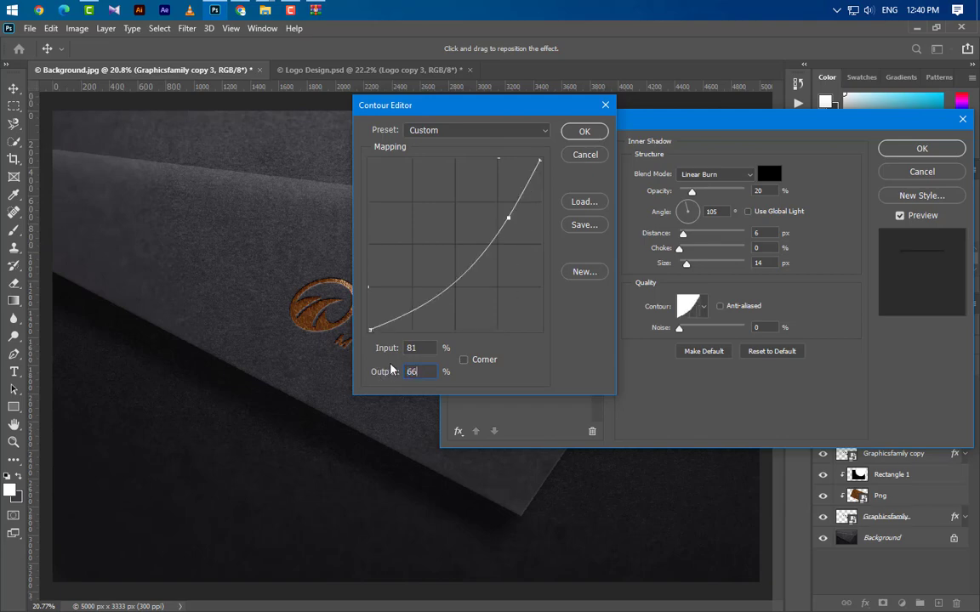
left_click(585, 132)
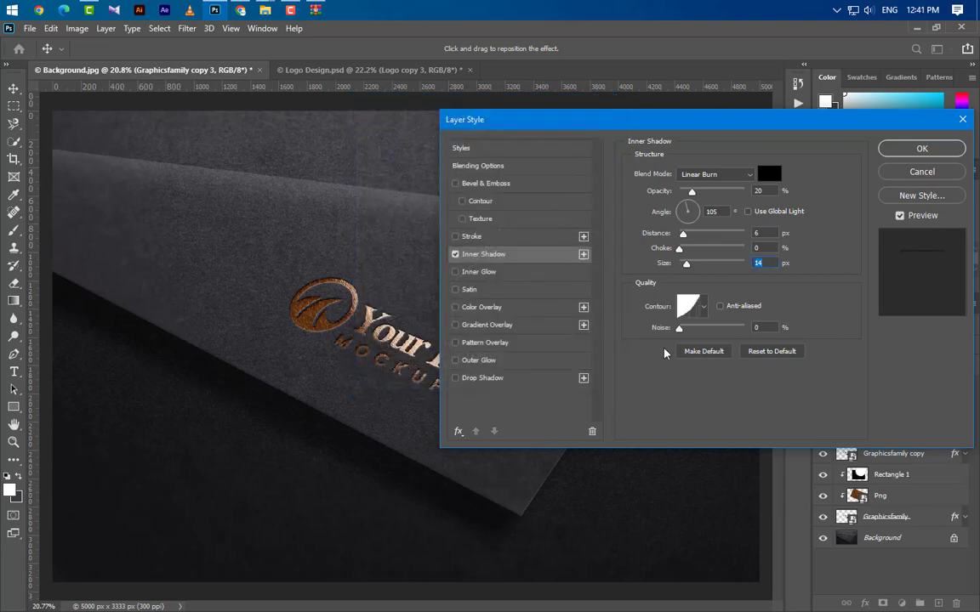
left_click(920, 150)
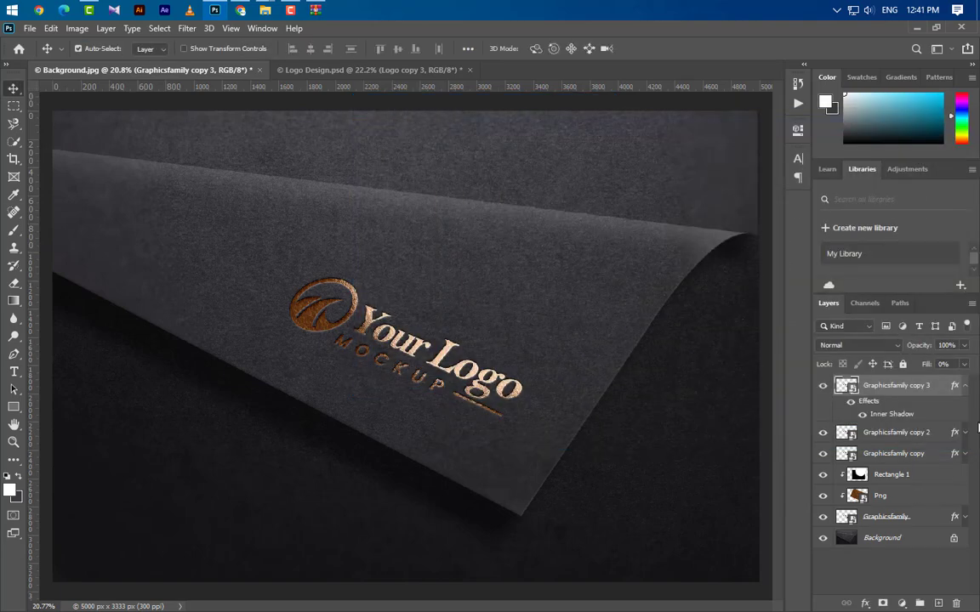
left_click(966, 386)
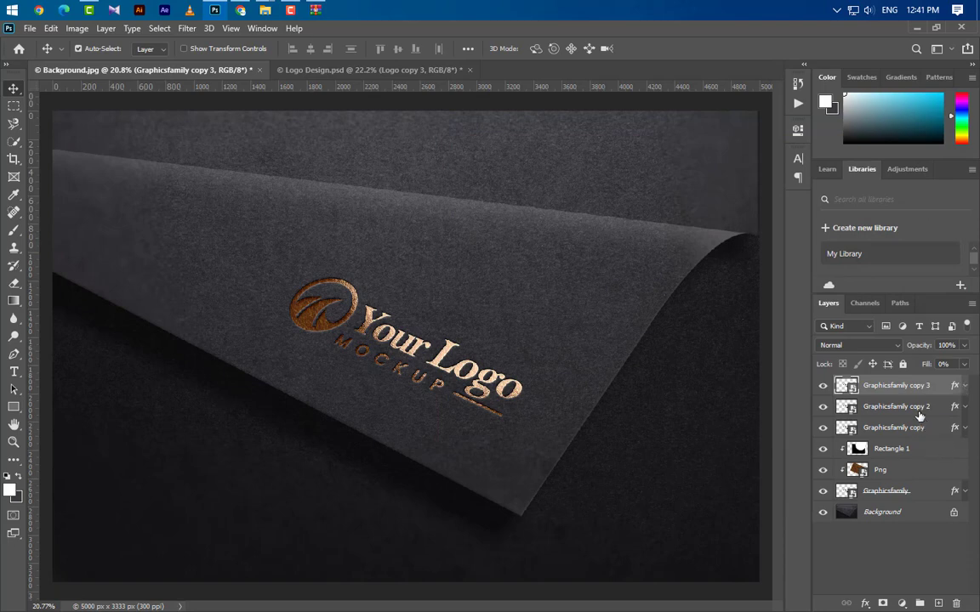
Duplicate the Graphicsfamily copy 2 layer to the top of the stack and change the duplicate's bevel style to Inner Bevel
left_click(934, 410)
key("ctrl+j")
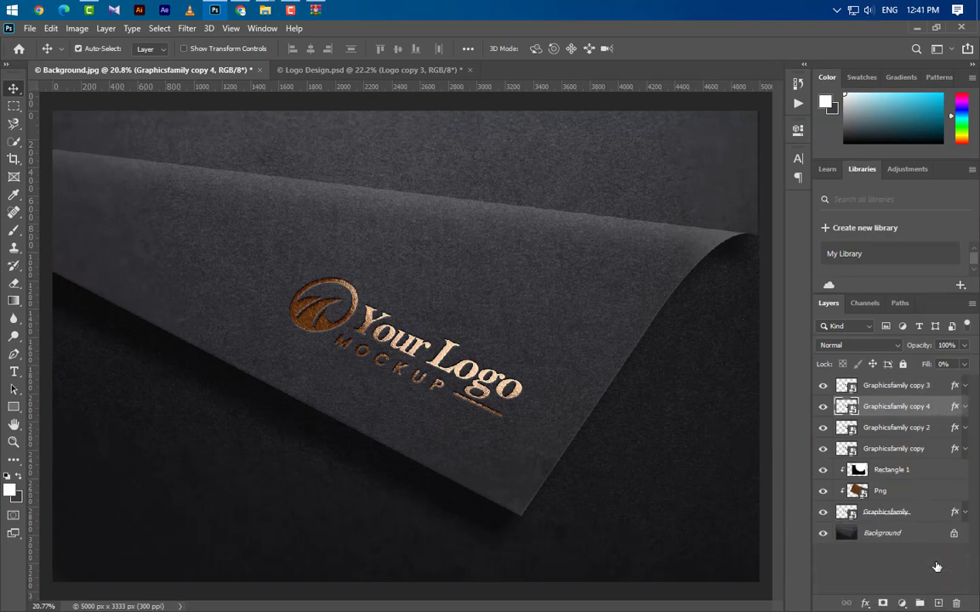
key("ctrl+bracketright")
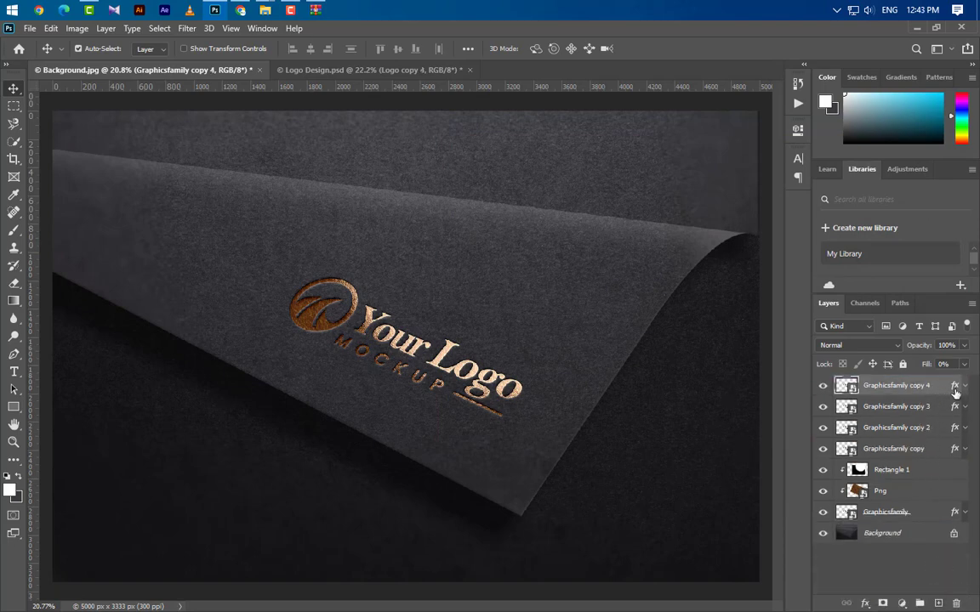
left_click(965, 386)
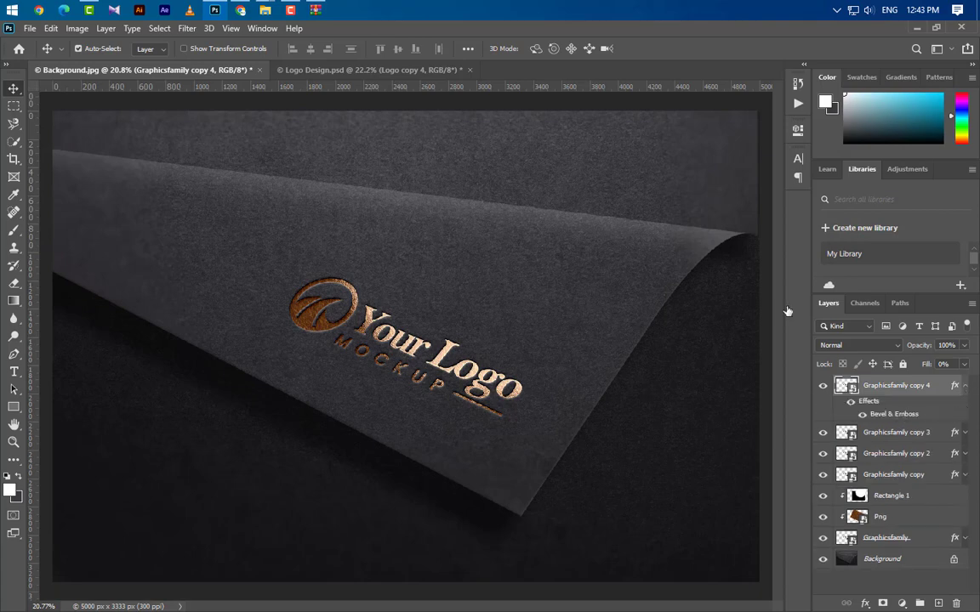
double_click(868, 428)
left_click(715, 172)
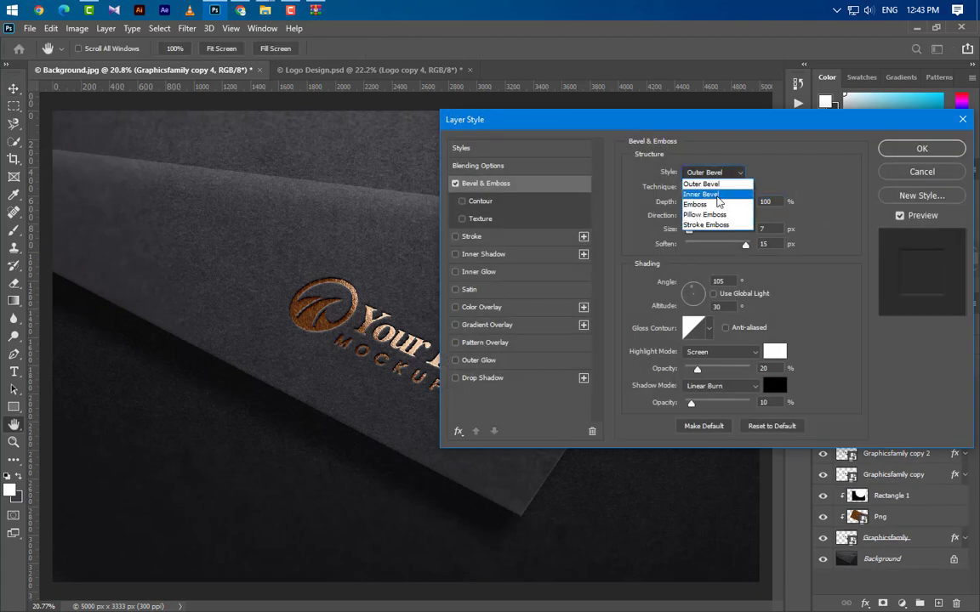
left_click(717, 204)
Set the inner bevel's size to 3 px, soften to 0 px and altitude to 40°
key("Tab")
key("Tab")
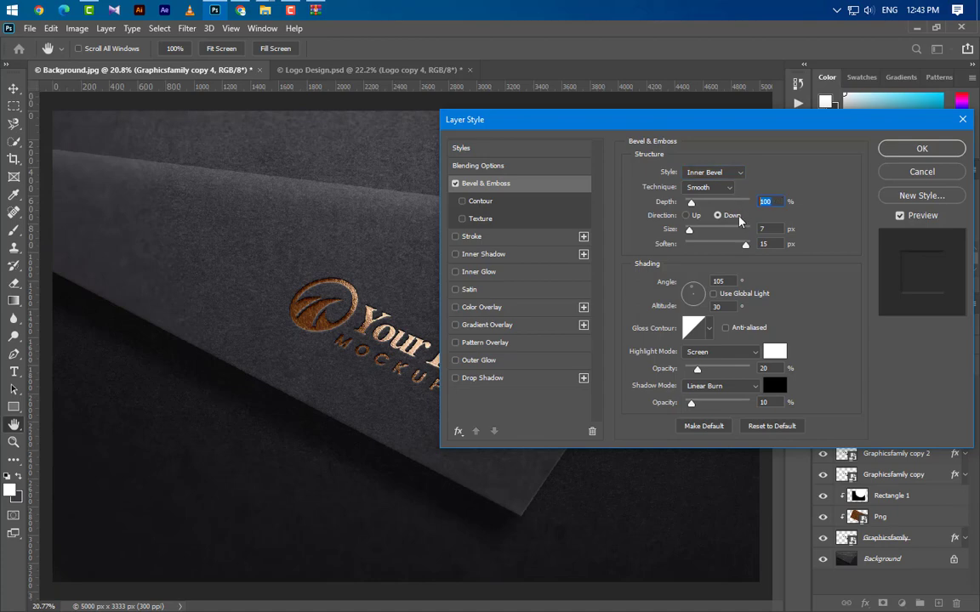
key("Tab")
key("Tab")
key("Tab")
type("0")
key("Tab")
key("Tab")
type("40")
Set the bevel's highlight to Color Burn at 0% and its shadow opacity to 45%, apply it and collapse the layer's effects
left_click(720, 356)
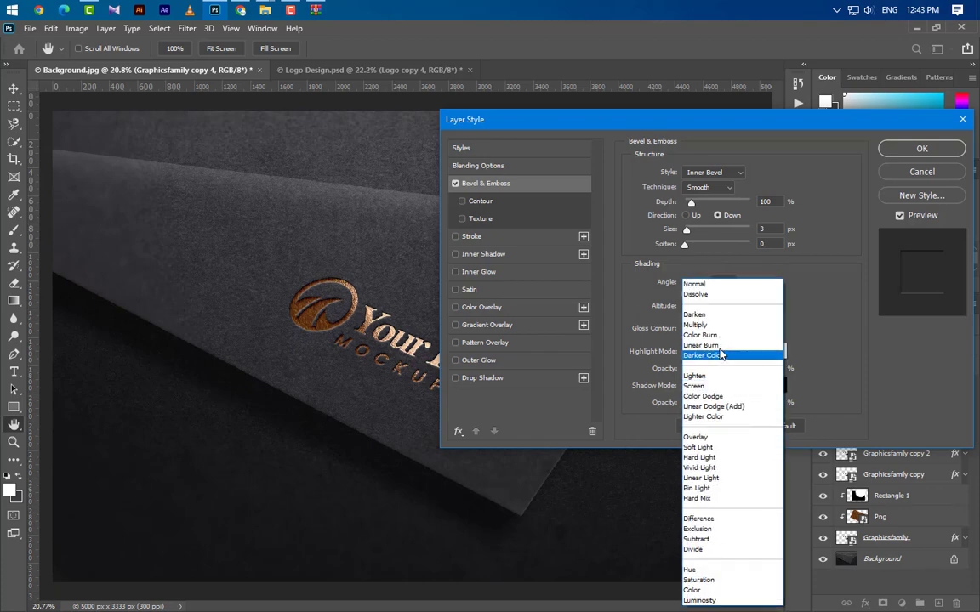
left_click(713, 335)
left_click_drag(772, 369, 736, 370)
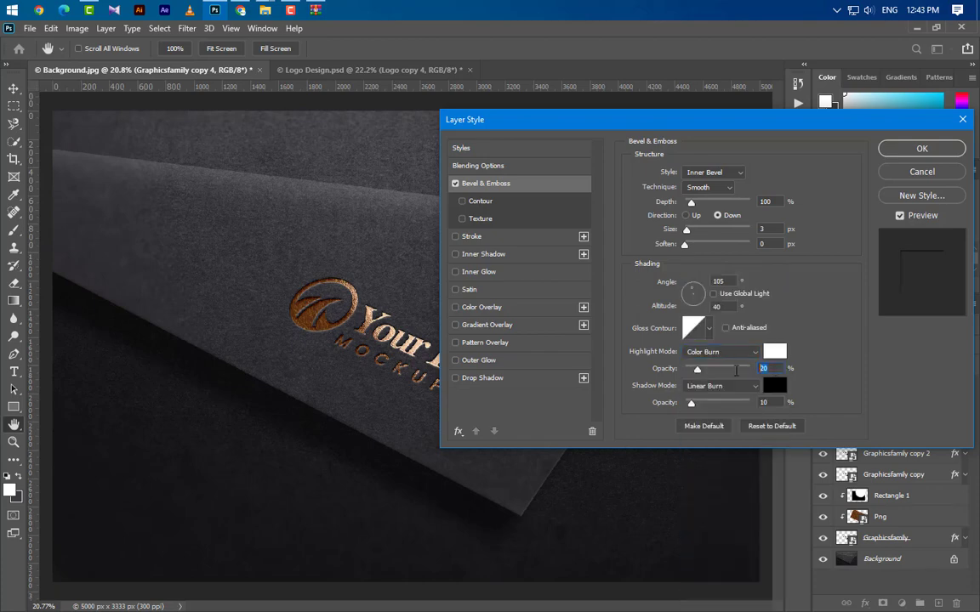
type("0")
type("45")
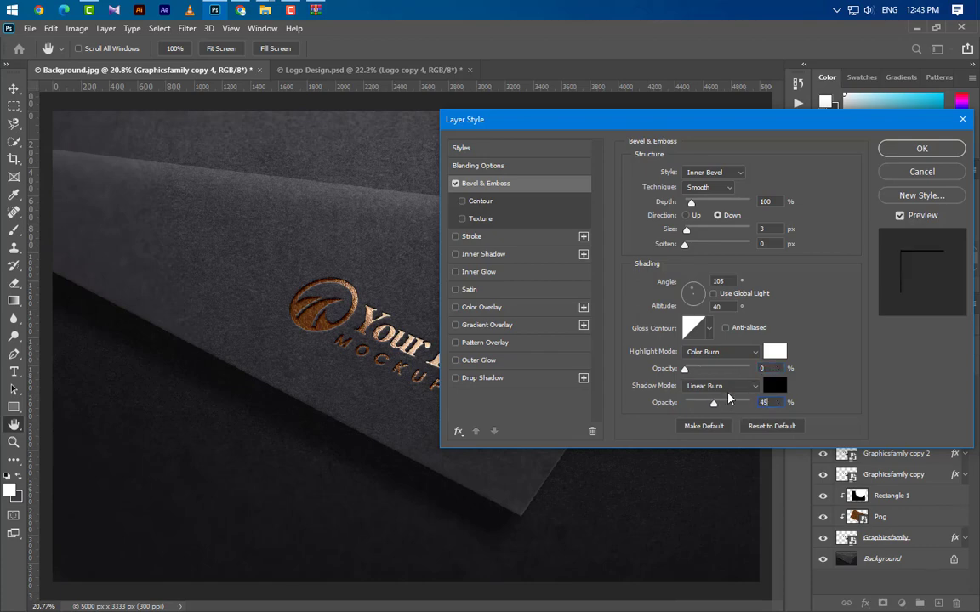
left_click(907, 151)
left_click(964, 387)
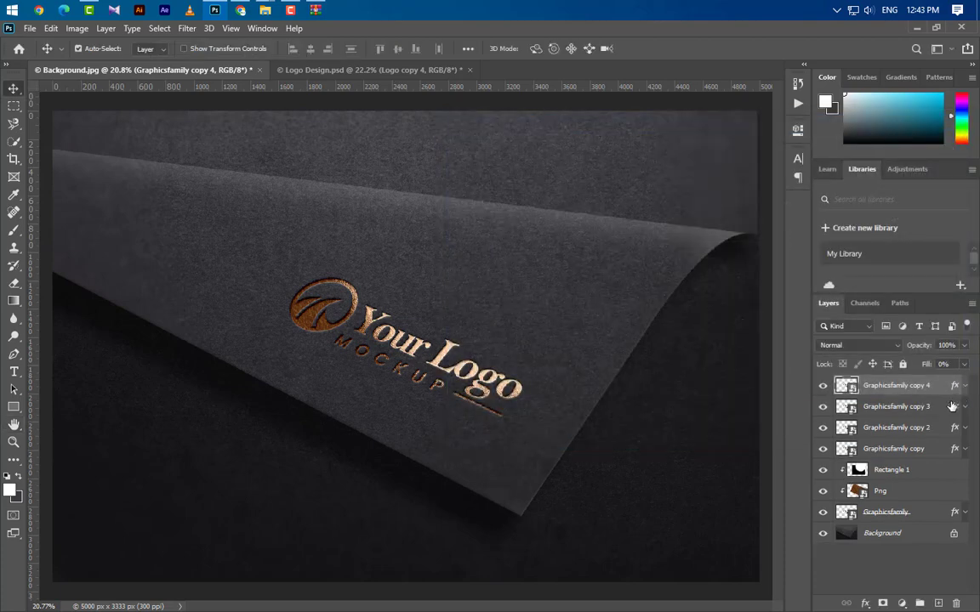
Group all the Graphicsfamily layers together with the Rectangle 1 and Png layers, leaving out the Background
left_click(900, 406, "ctrl")
left_click(903, 429, "ctrl")
left_click(897, 450, "ctrl")
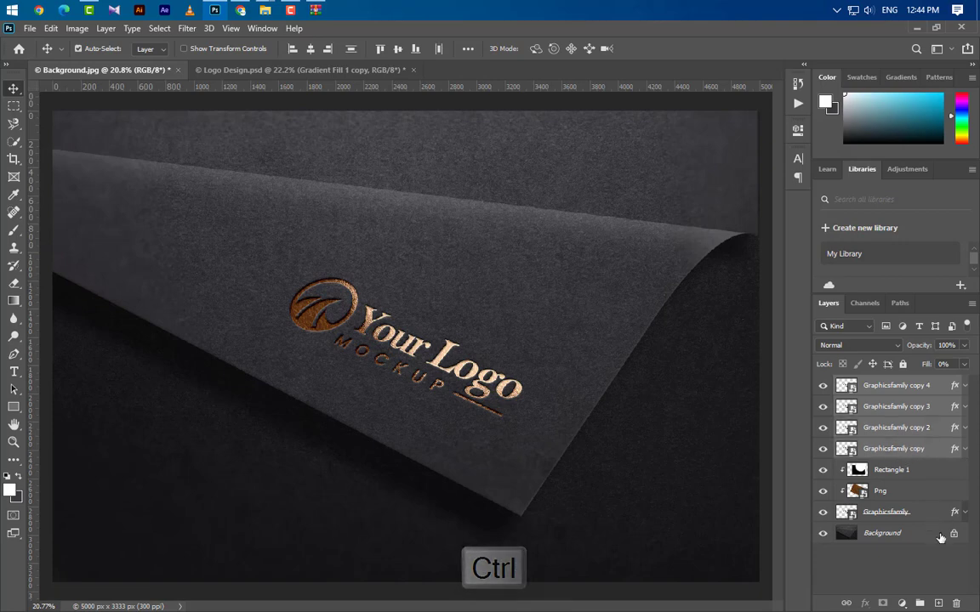
left_click(897, 471, "ctrl")
left_click(904, 497, "ctrl")
left_click(886, 513, "ctrl")
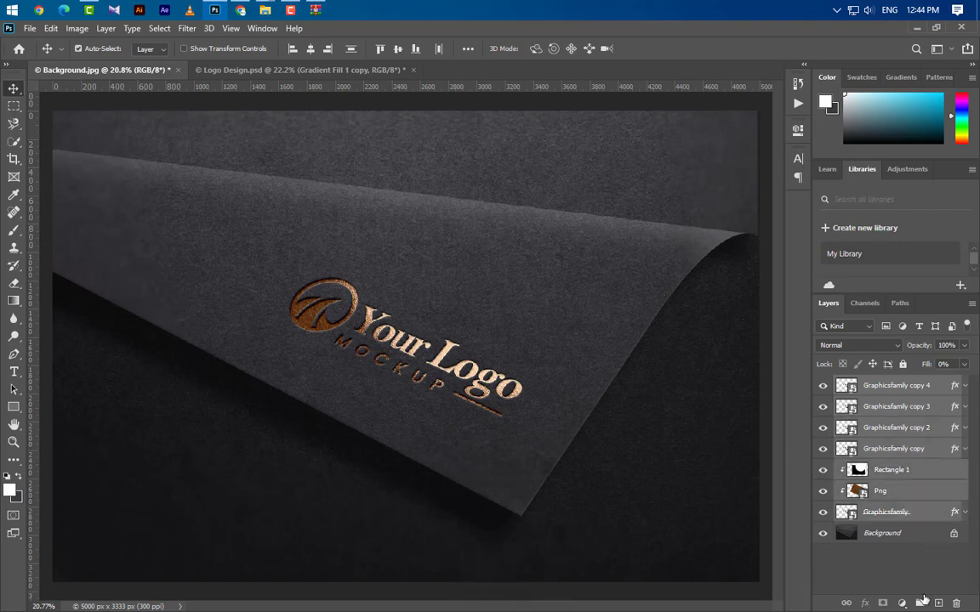
key("ctrl+g")
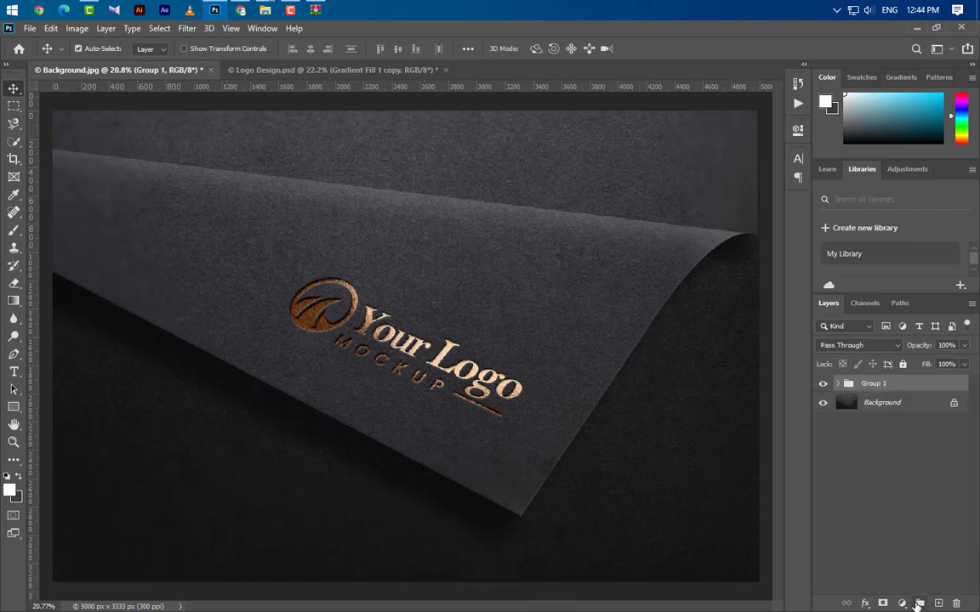
Add a Gradient Fill layer above the group and set the gradient's starting colour stop to black (000000)
left_click(902, 603)
left_click(917, 375)
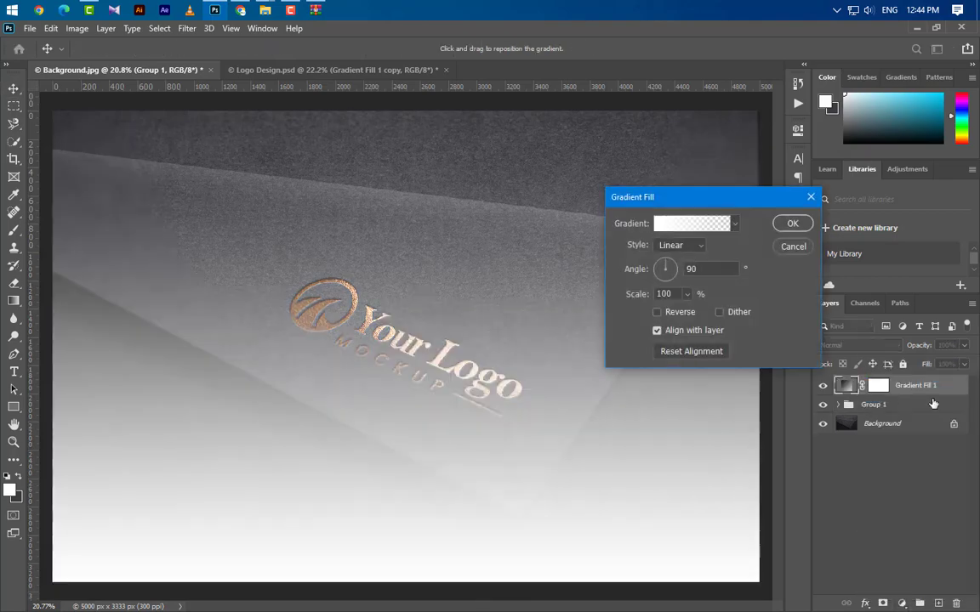
left_click(674, 228)
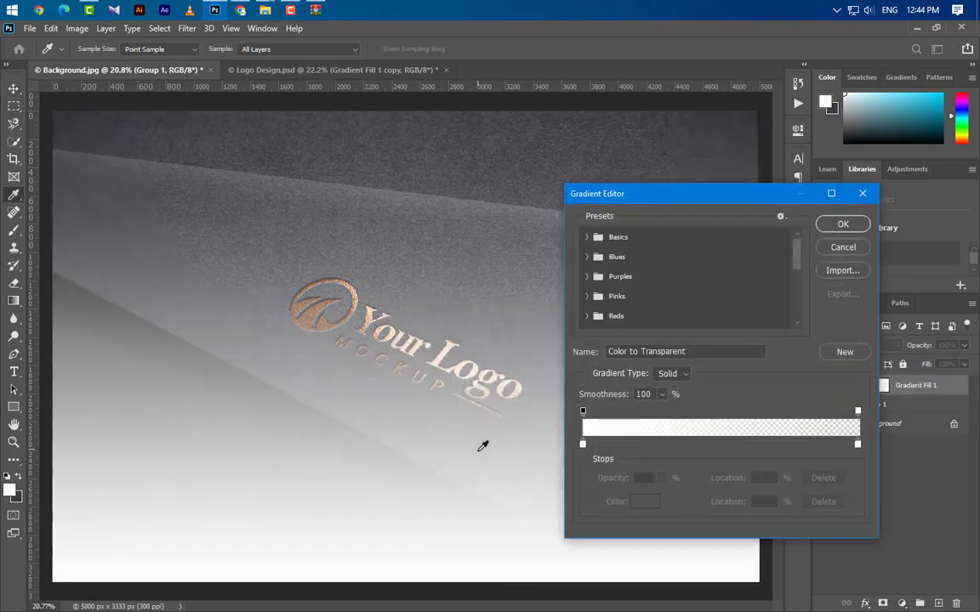
left_click(582, 447)
left_click(636, 501)
left_click_drag(469, 441, 388, 549)
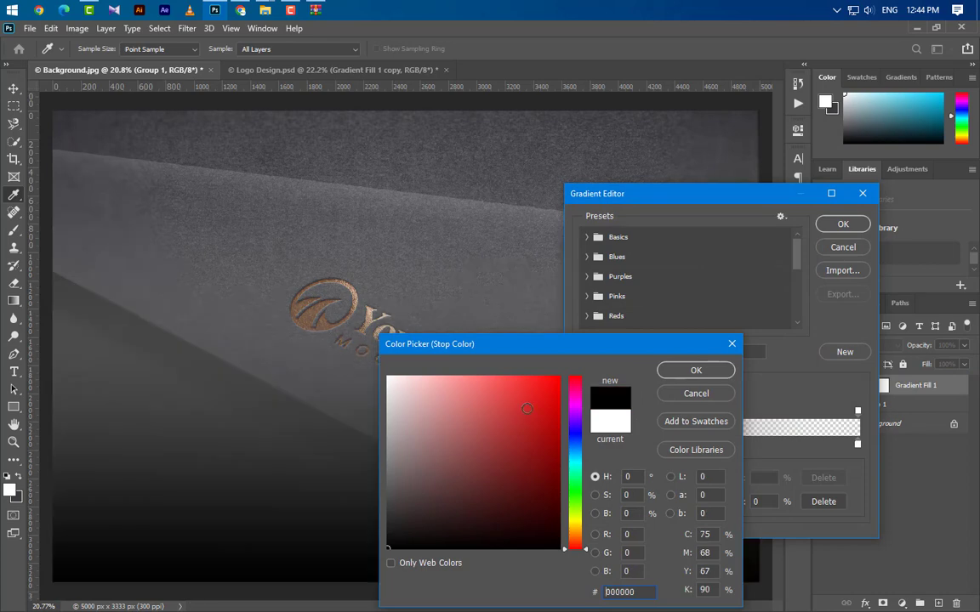
left_click(694, 372)
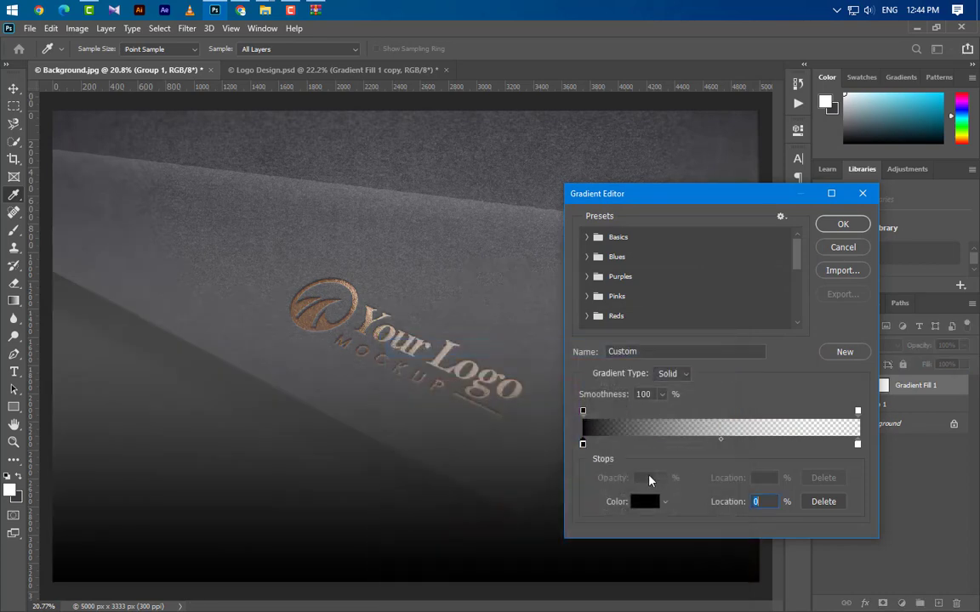
Set the gradient's starting opacity stop to 82% and move the black colour stop to location 4%
left_click(584, 411)
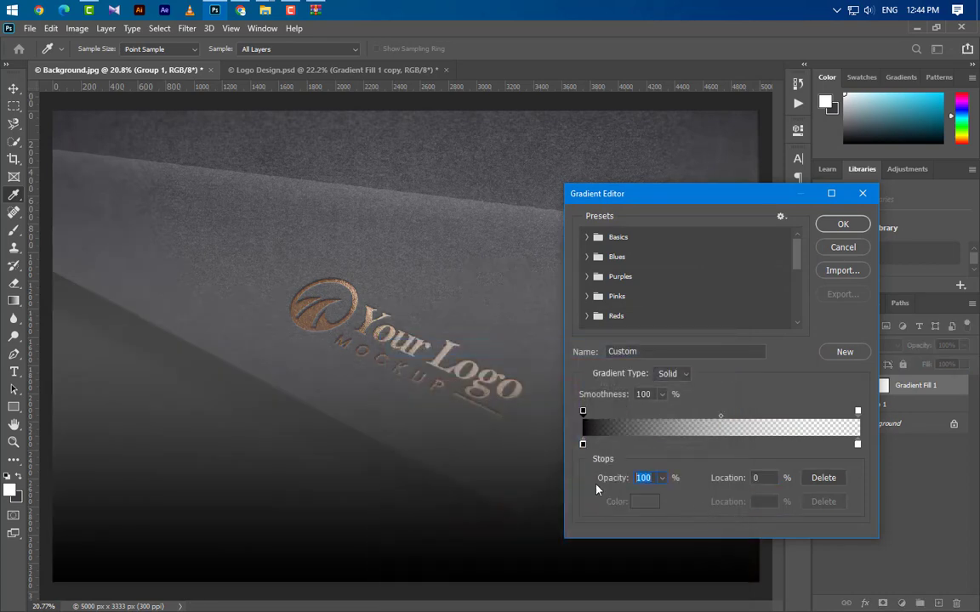
type("82")
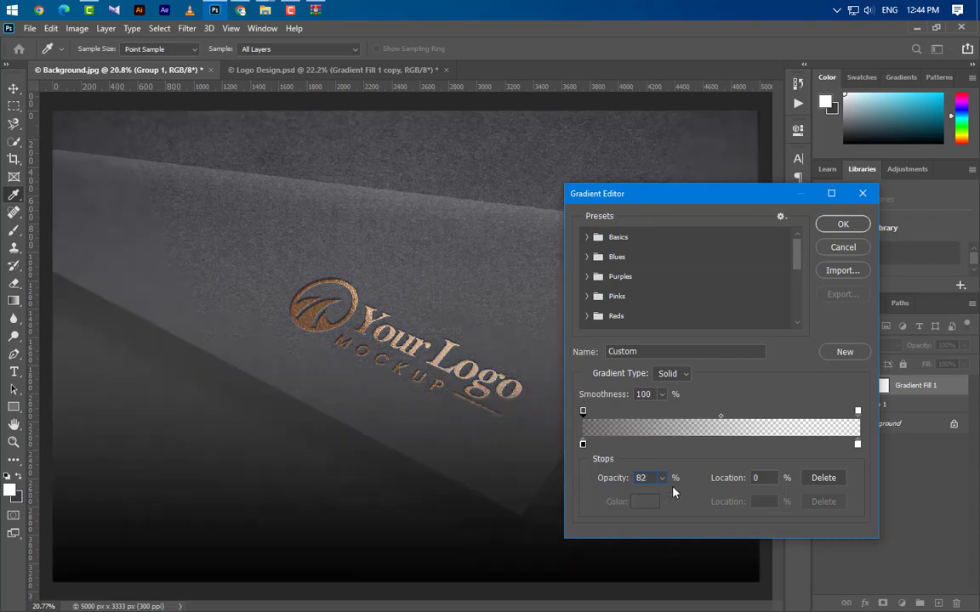
left_click(583, 445)
left_click_drag(583, 444, 592, 445)
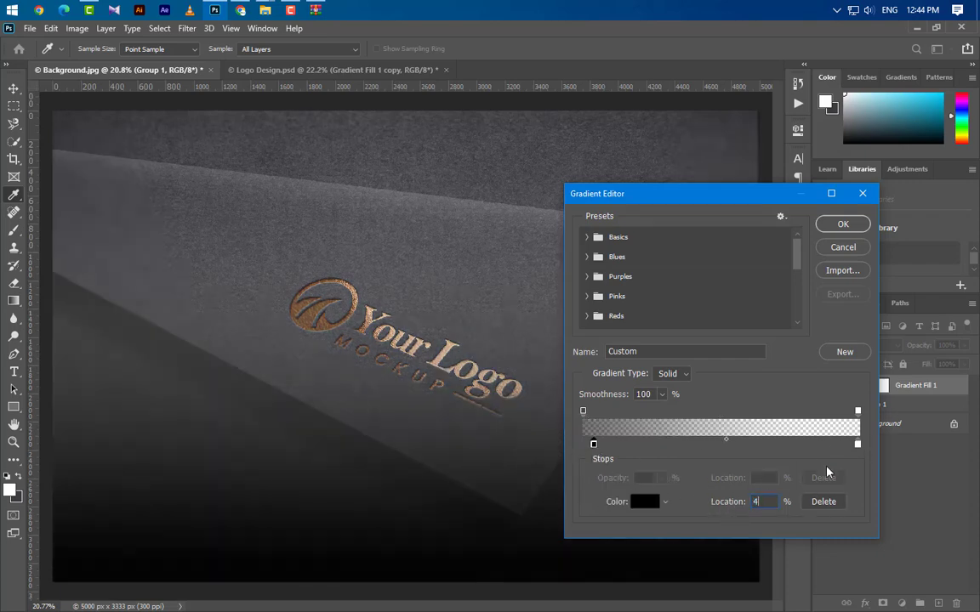
Move the gradient's white colour stop to location 86%, raise the ending opacity stop to full opacity and accept the gradient
left_click(857, 444)
left_click_drag(858, 444, 819, 444)
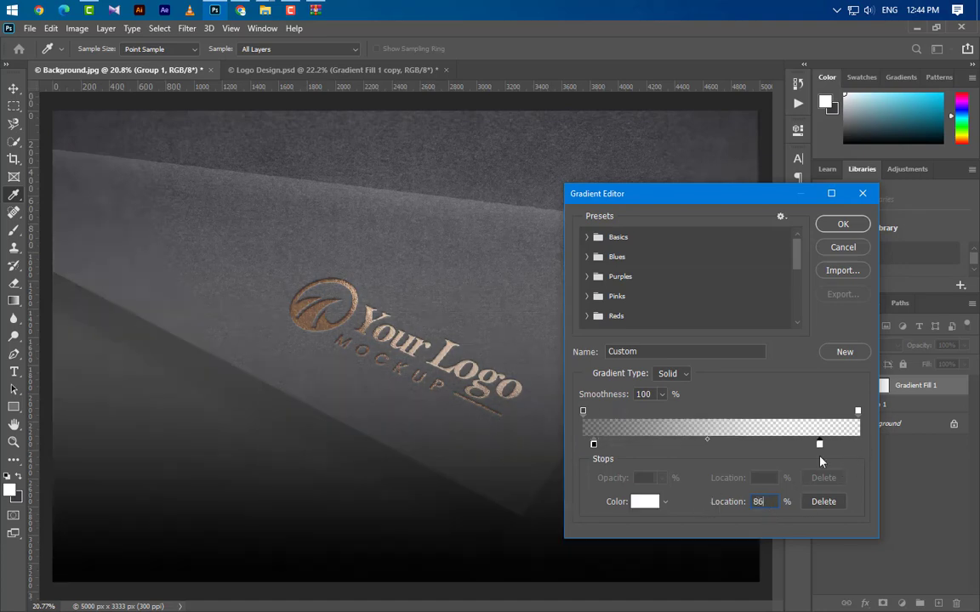
left_click(858, 411)
left_click(662, 478)
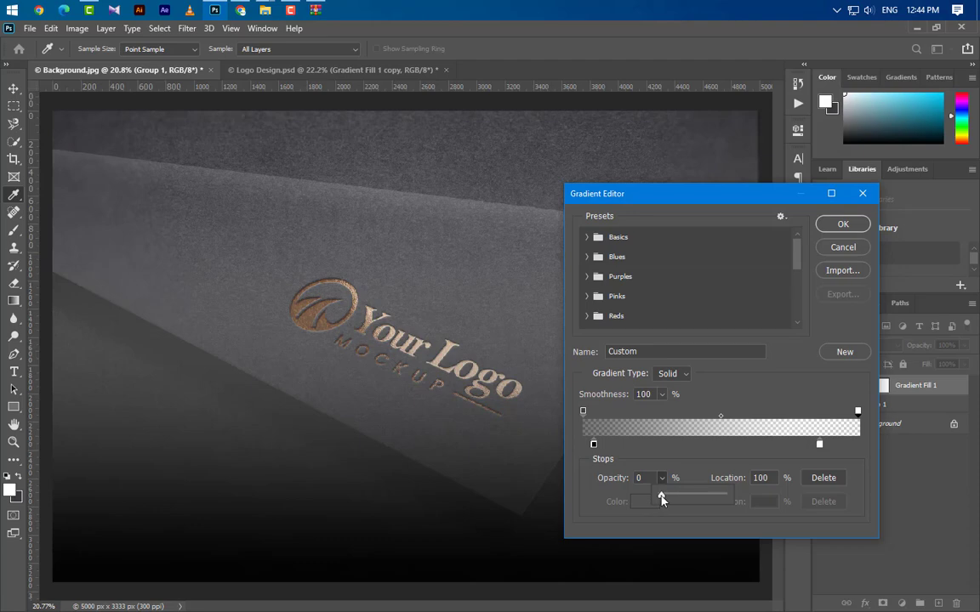
left_click_drag(660, 497, 879, 504)
left_click(843, 224)
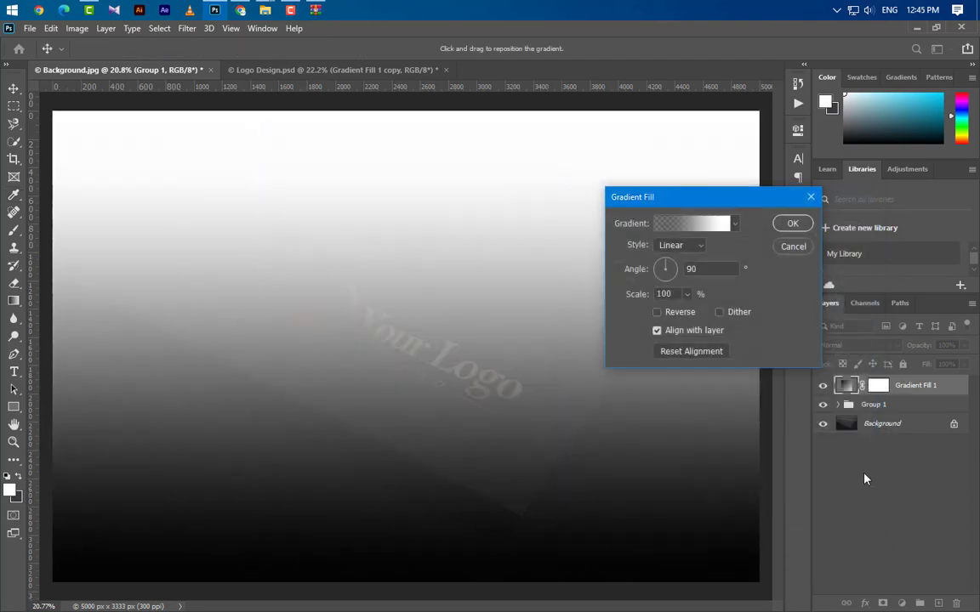
Set the gradient fill's scale to 150% at a 90° angle and accept the fill
left_click(706, 269)
type("150")
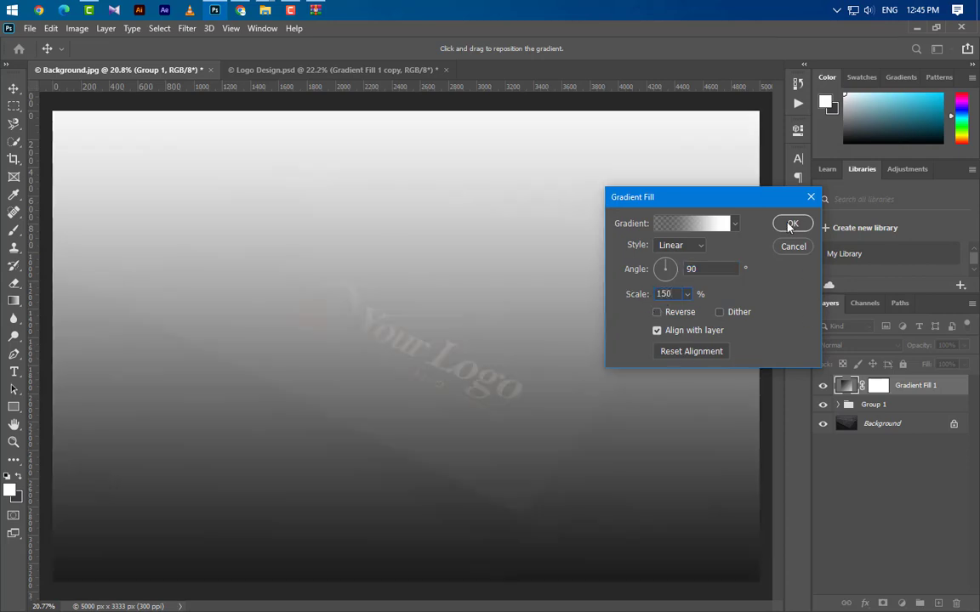
left_click(789, 226)
Set the Gradient Fill 1 layer's blend mode to Soft Light and its opacity to 30%
left_click(868, 344)
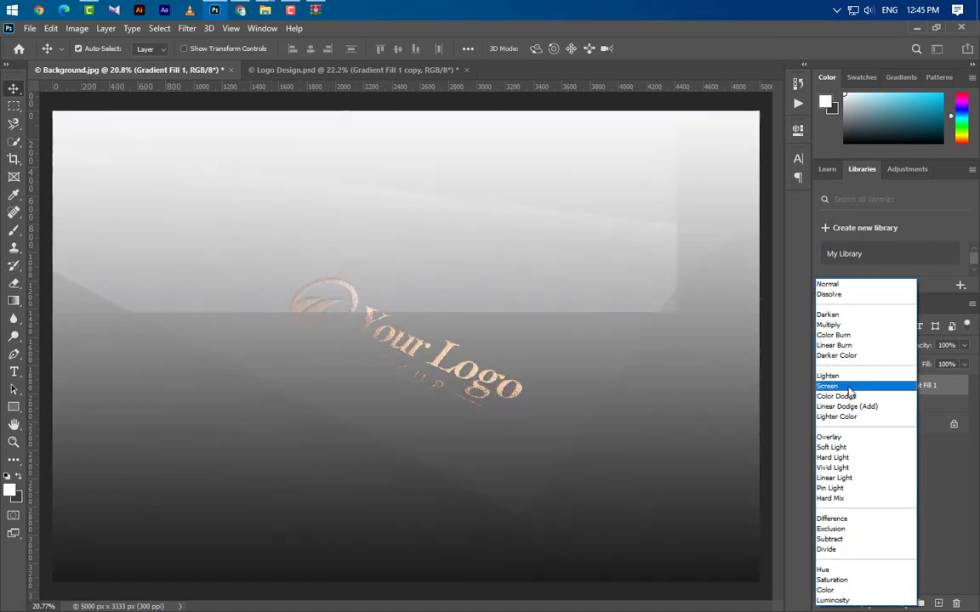
left_click(832, 447)
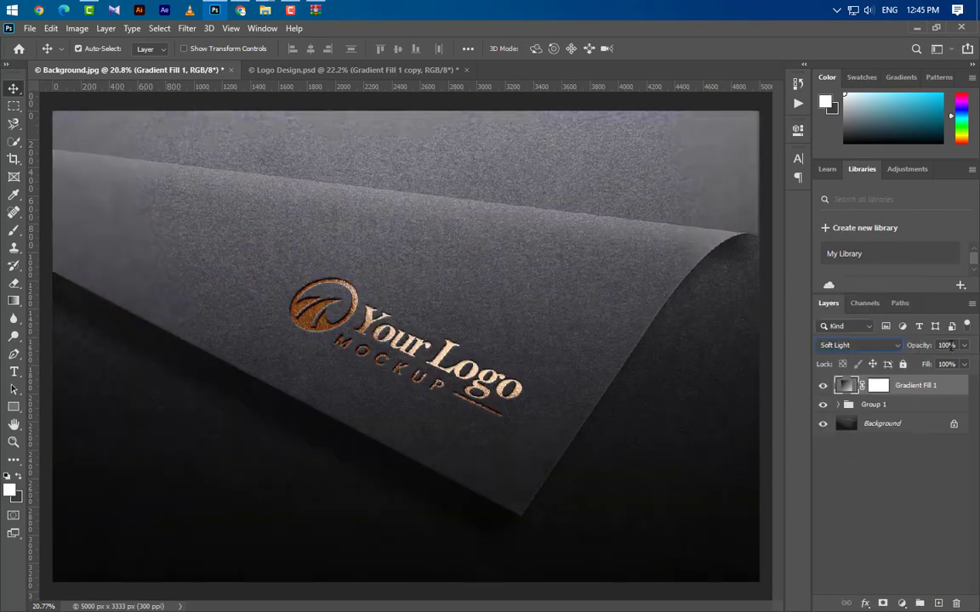
left_click(949, 345)
type("30")
key("Return")
Duplicate the Gradient Fill 1 layer and set the copy's gradient angle to 45°
left_click_drag(936, 392, 938, 603)
double_click(846, 385)
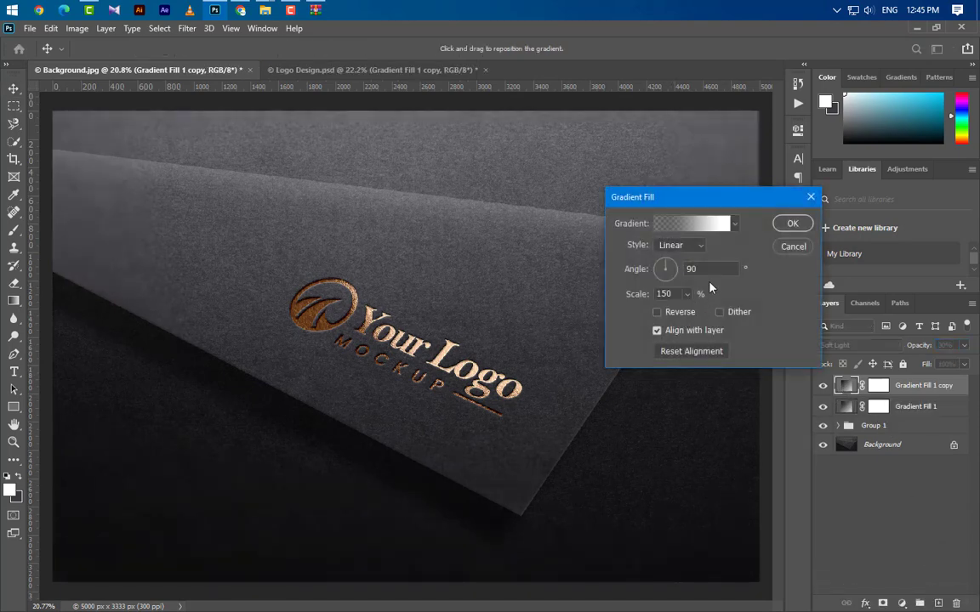
type("45")
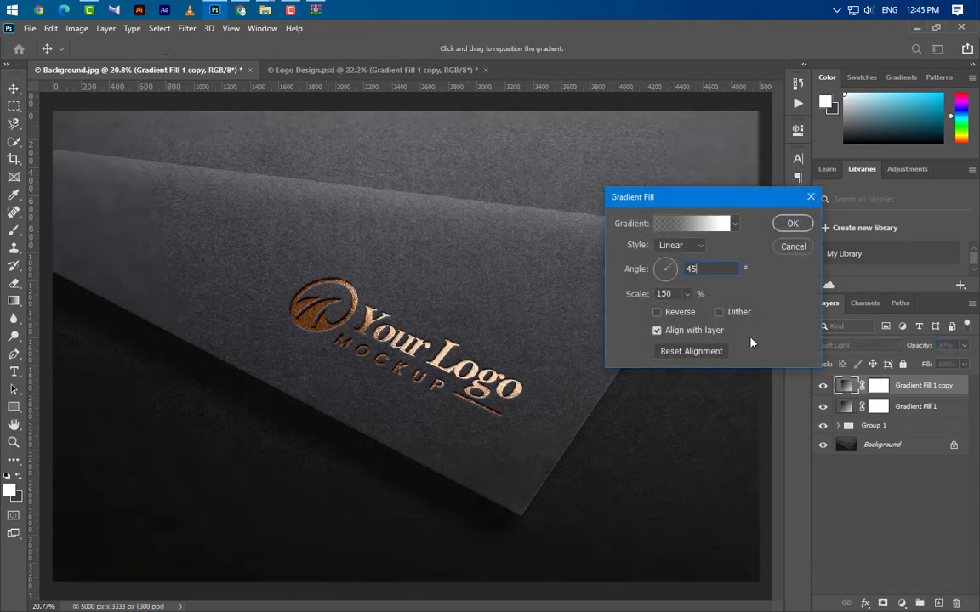
left_click(793, 223)
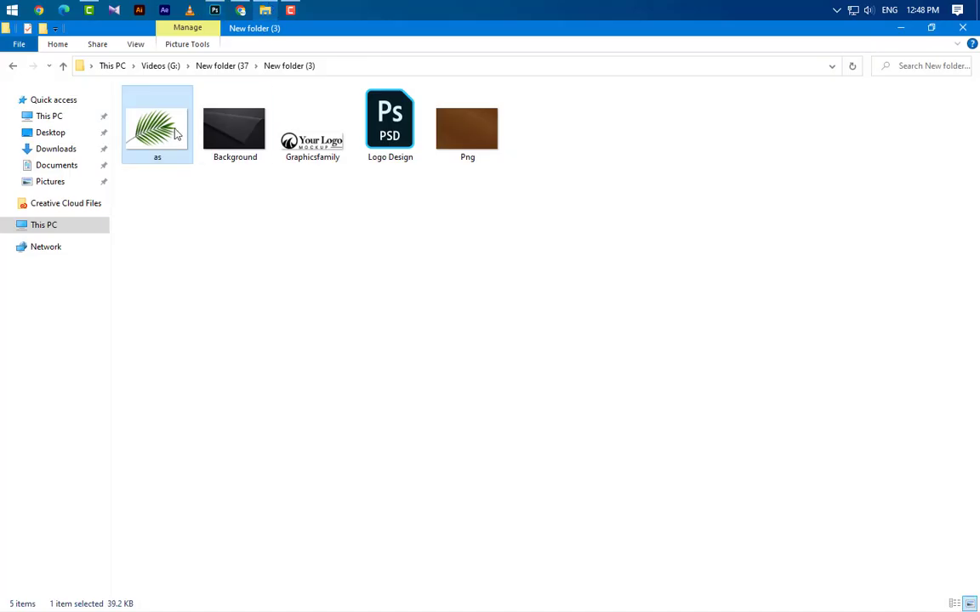
Place the palm leaf image "as" from the project folder into Background.jpg, enlarged to about 497%
left_click_drag(176, 134, 462, 414)
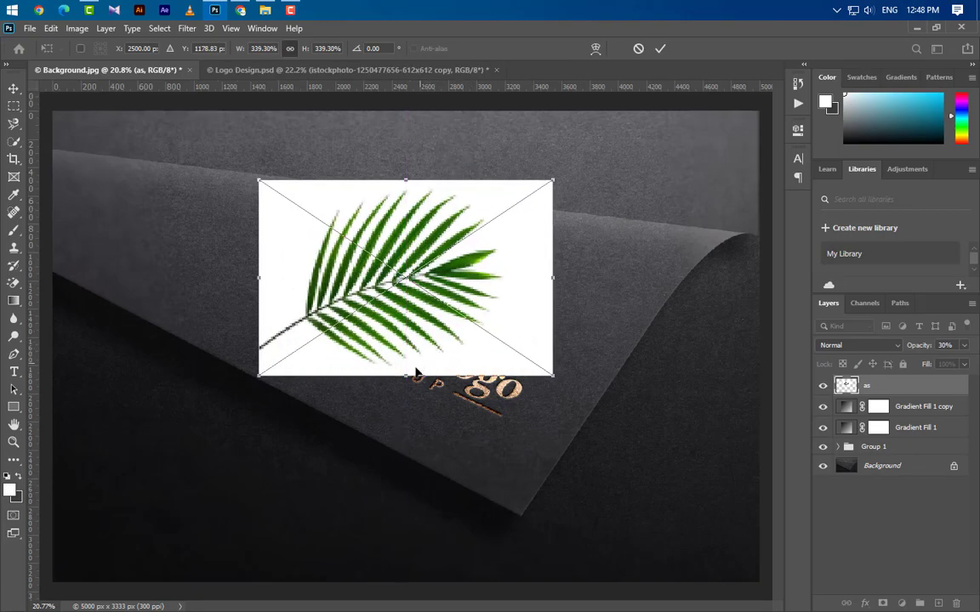
left_click_drag(406, 375, 406, 467)
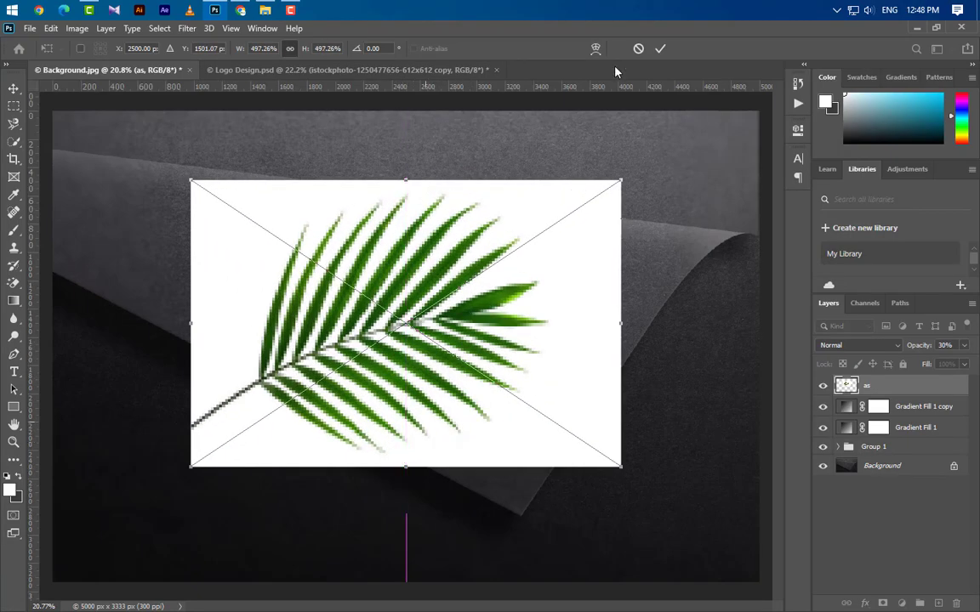
left_click(660, 49)
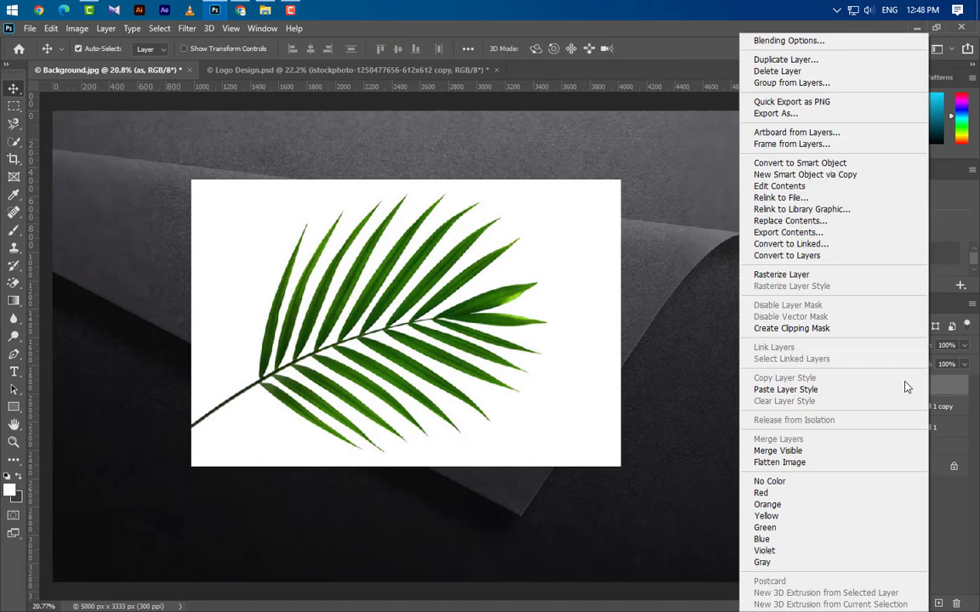
Rasterize the leaf layer and remove its white background with the Magic Eraser tool
left_click(817, 274)
left_click(8, 284)
right_click(8, 285)
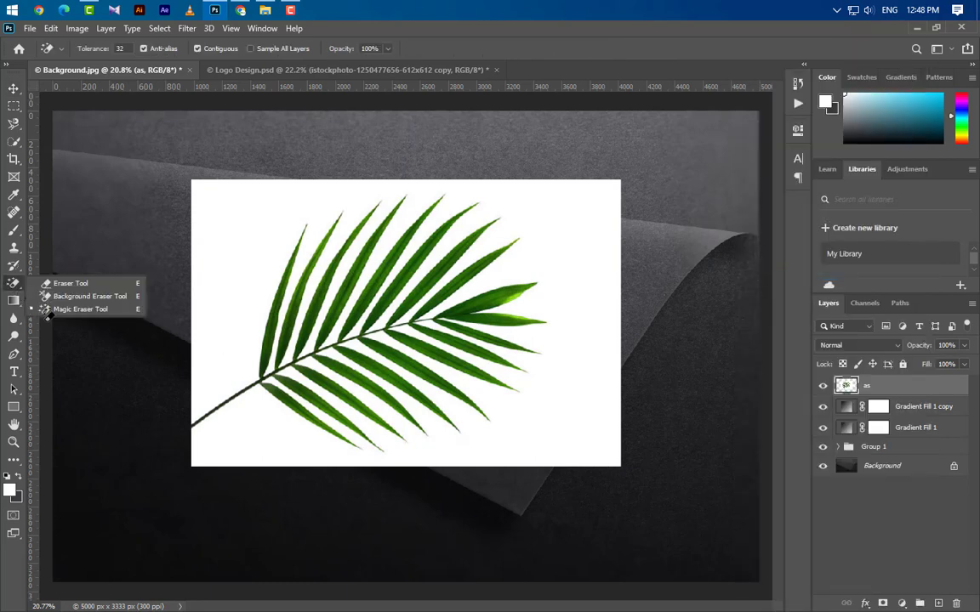
left_click(61, 309)
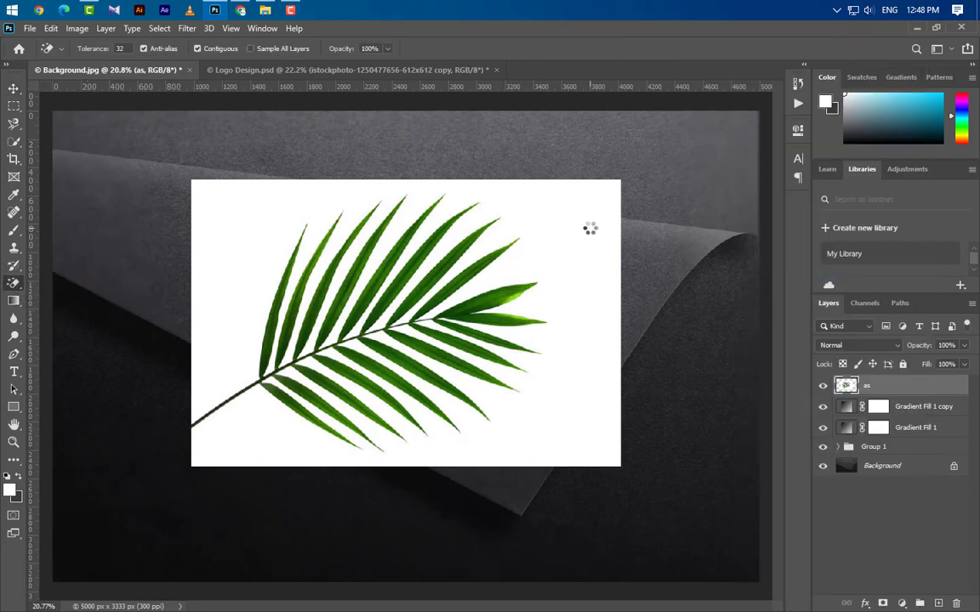
left_click(531, 204)
Rotate the palm leaf about 115°, scale it to about 101% and place it over the canvas's upper-left corner
key("ctrl+t")
left_click_drag(529, 242, 422, 511)
left_click_drag(462, 468, 137, 272)
left_click_drag(150, 424, 162, 428)
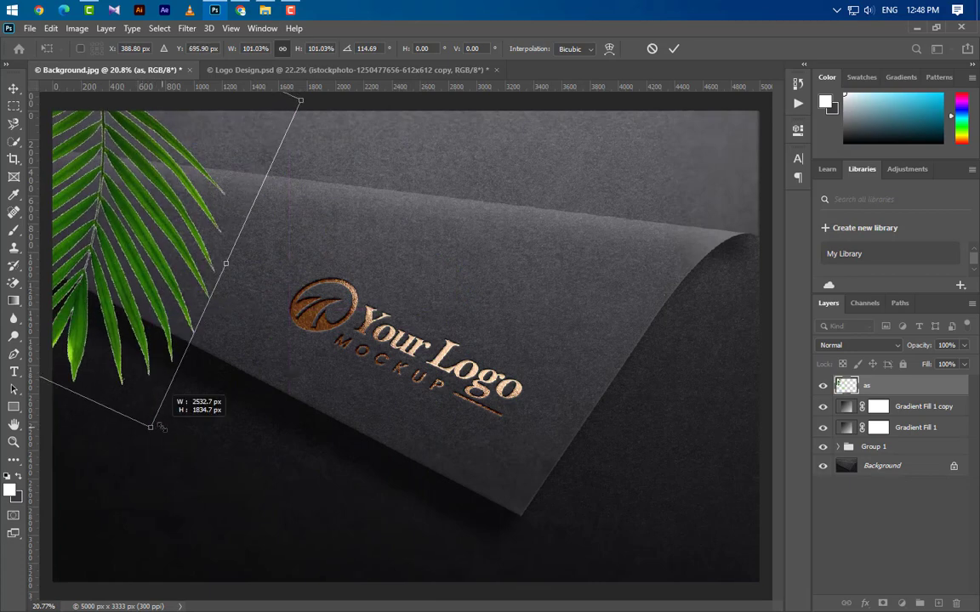
left_click(673, 48)
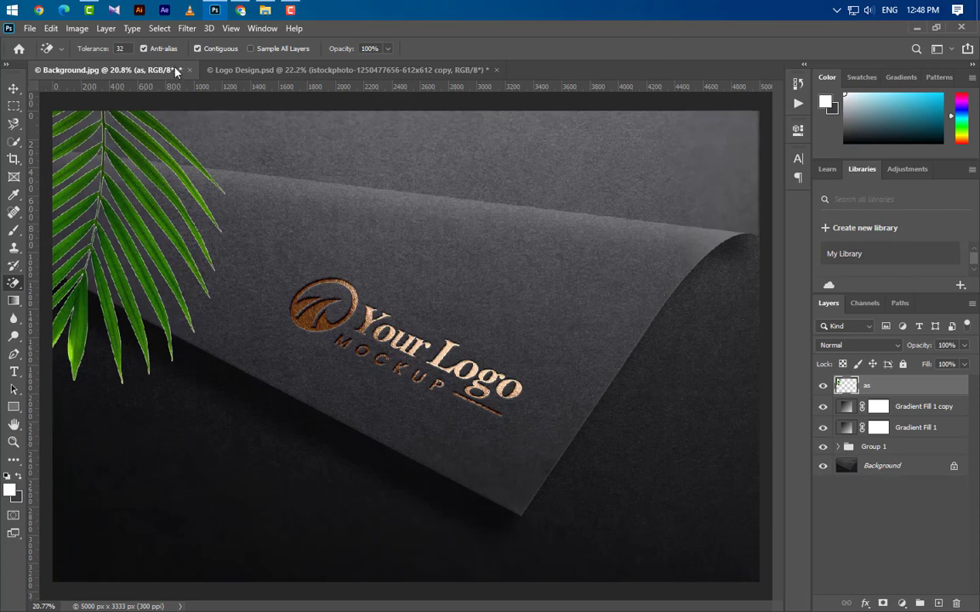
Apply a Gaussian Blur with a 35 pixel radius to the palm leaf layer
left_click(186, 28)
mouse_move(190, 180)
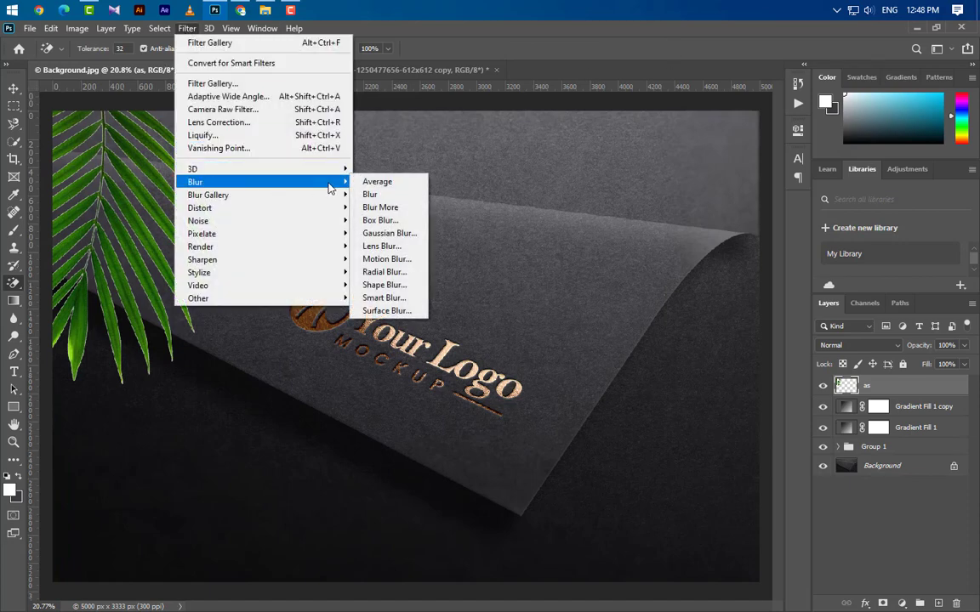
left_click(382, 239)
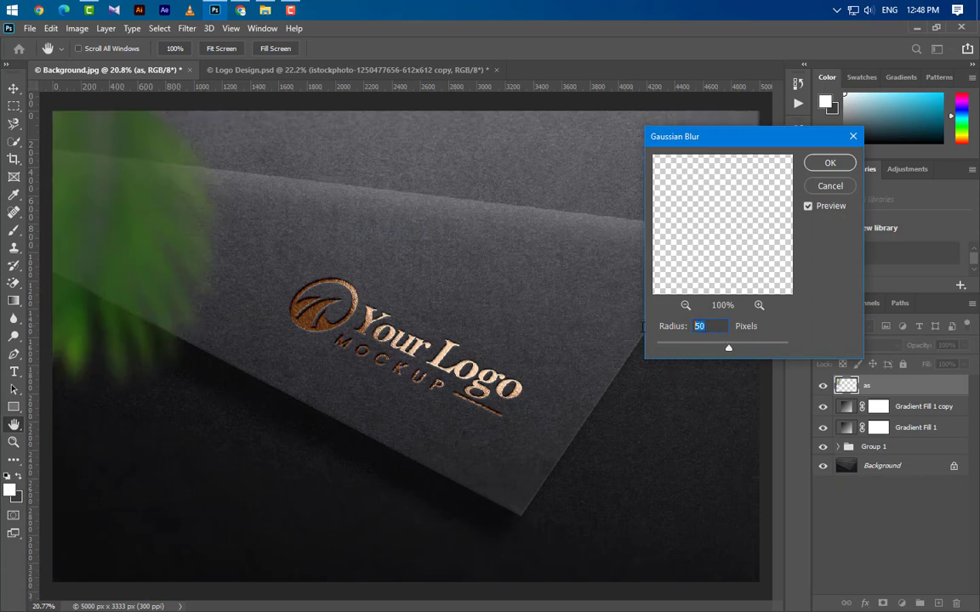
type("35")
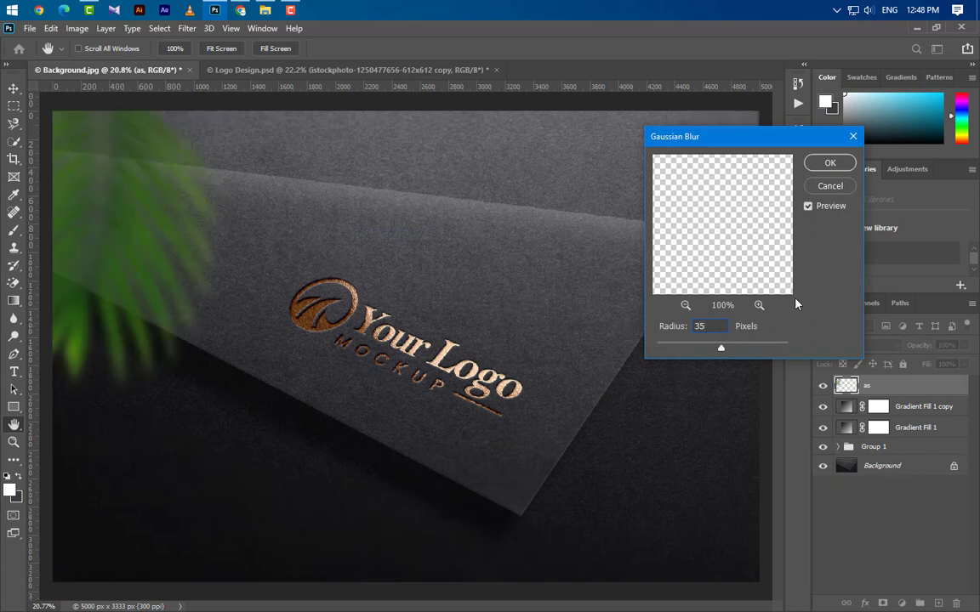
left_click(827, 164)
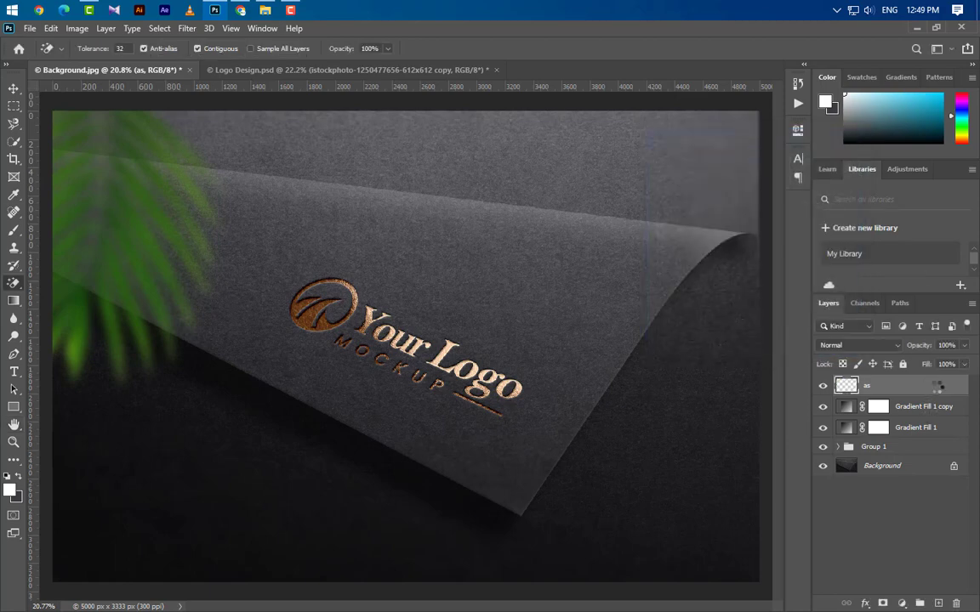
Add a black Color Overlay effect to the blurred leaf layer to turn it into a shadow
double_click(940, 388)
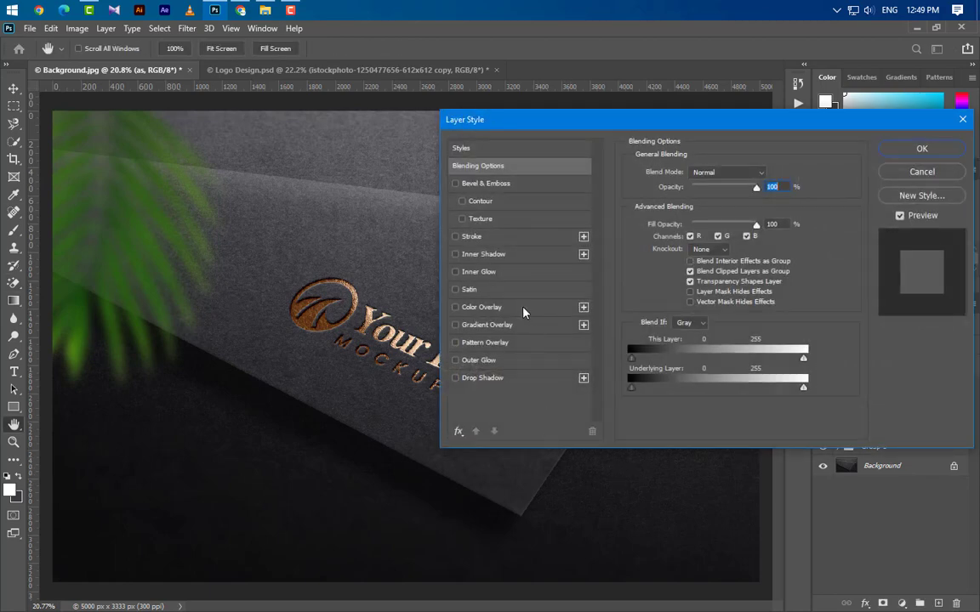
left_click(482, 307)
left_click(919, 149)
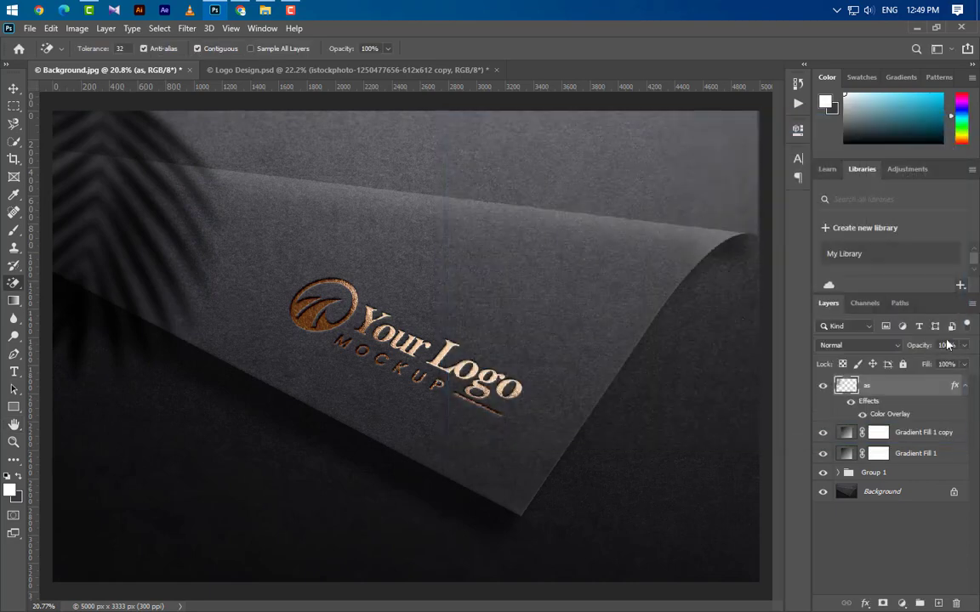
Set the leaf shadow layer's blend mode to Overlay and its opacity to 20%
left_click(856, 347)
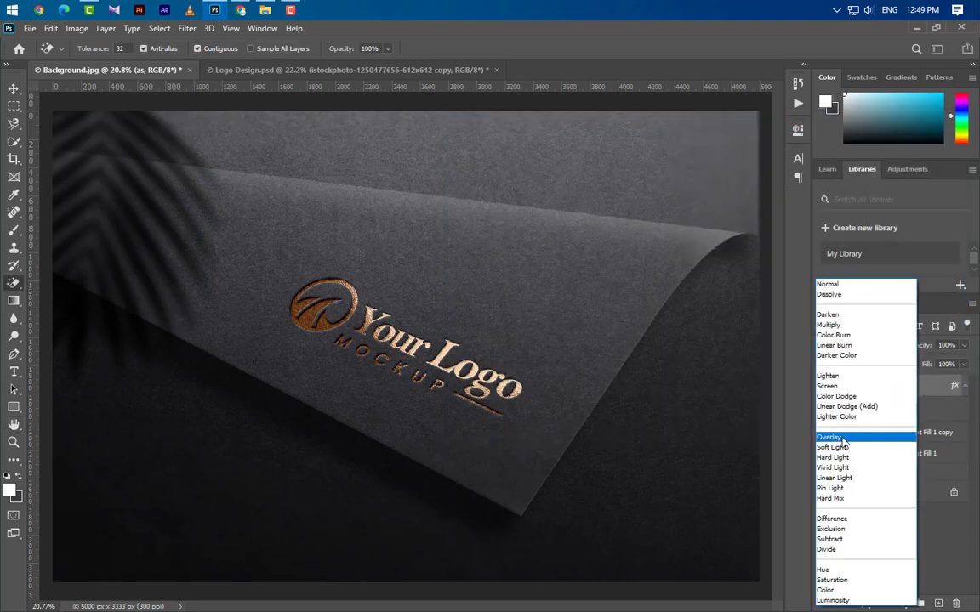
left_click(843, 438)
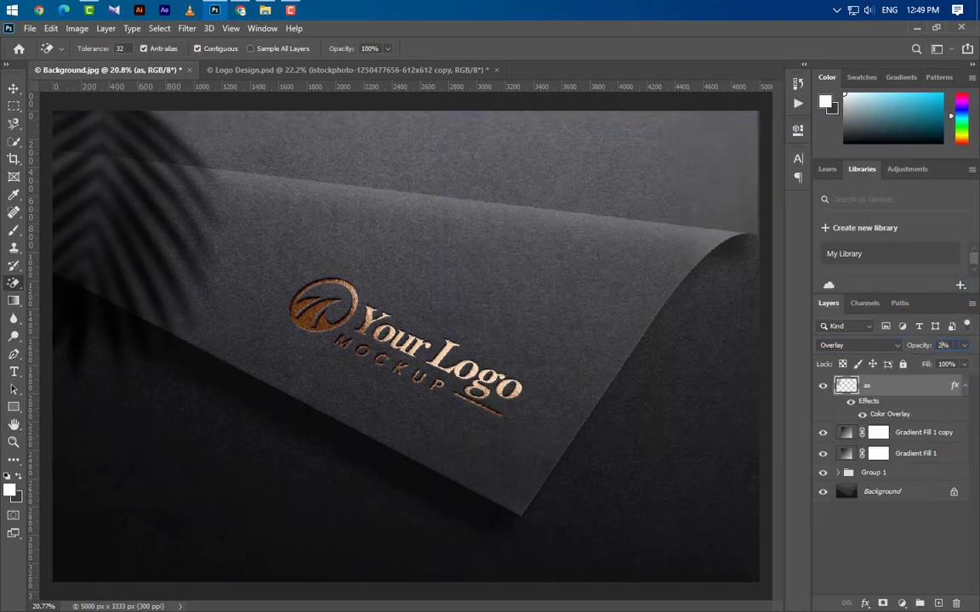
type("20")
Duplicate the leaf shadow layer and set the copy's blend mode to Soft Light
left_click_drag(934, 408, 938, 603)
left_click(859, 346)
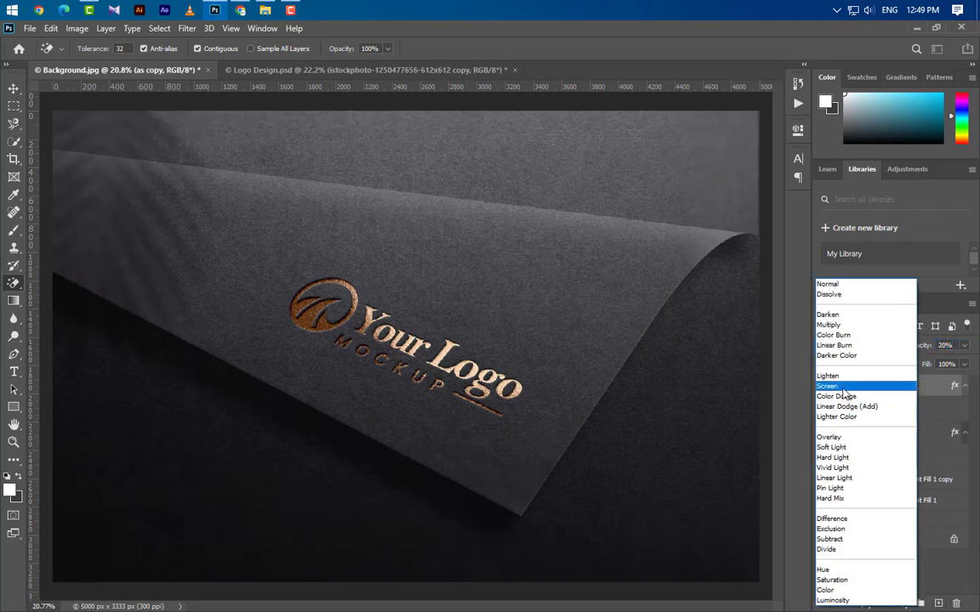
left_click(831, 447)
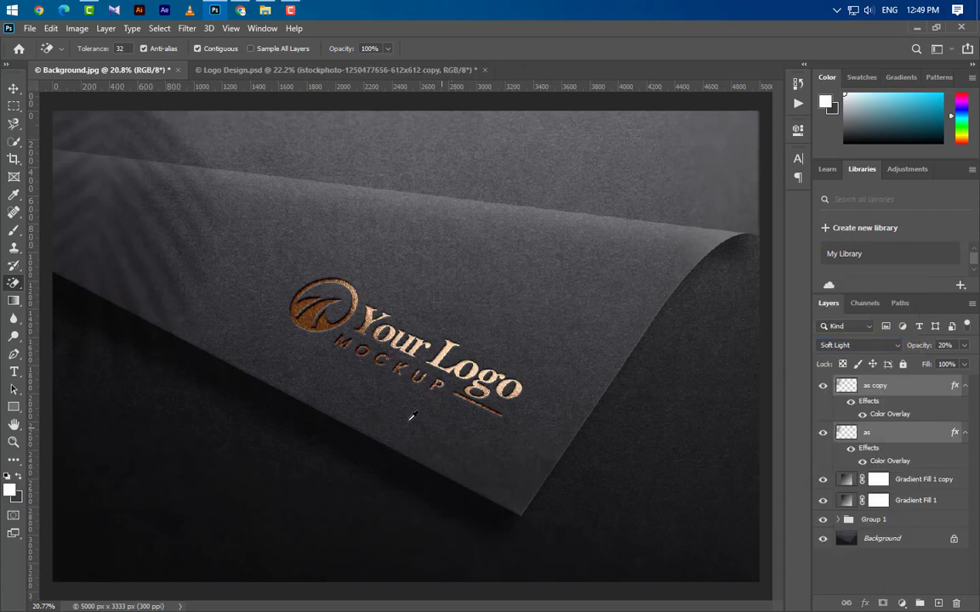
Transform both leaf shadow layers together, scaling them to about 139%, rotating them about 10° and repositioning them over the upper-left corner
scroll(407, 387, "down", 3)
key("ctrl+t")
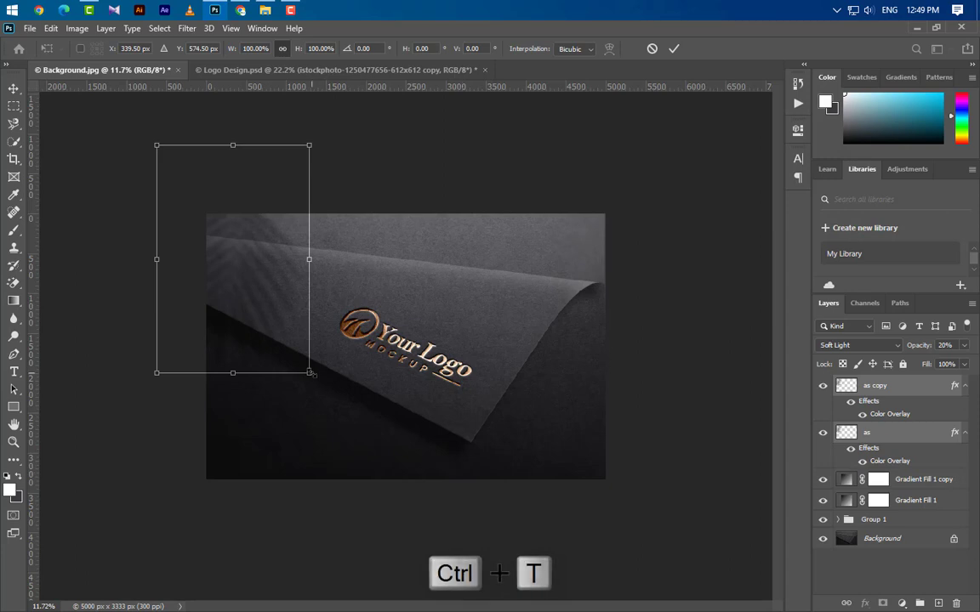
mouse_move(309, 373)
left_mouse_down()
mouse_move(408, 434)
mouse_move(285, 354)
mouse_move(296, 371)
left_mouse_up()
left_click_drag(332, 340, 359, 400)
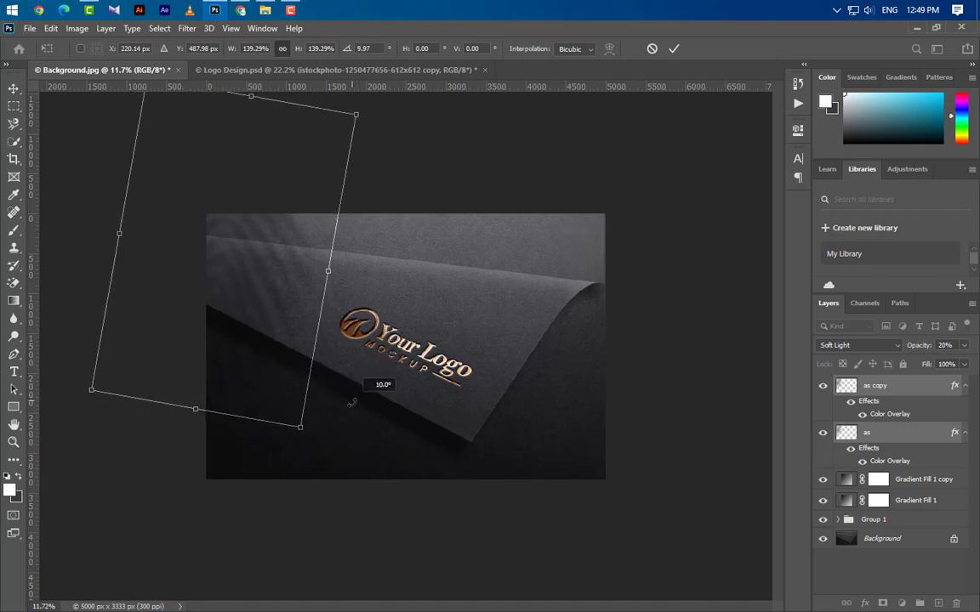
left_click_drag(280, 361, 297, 344)
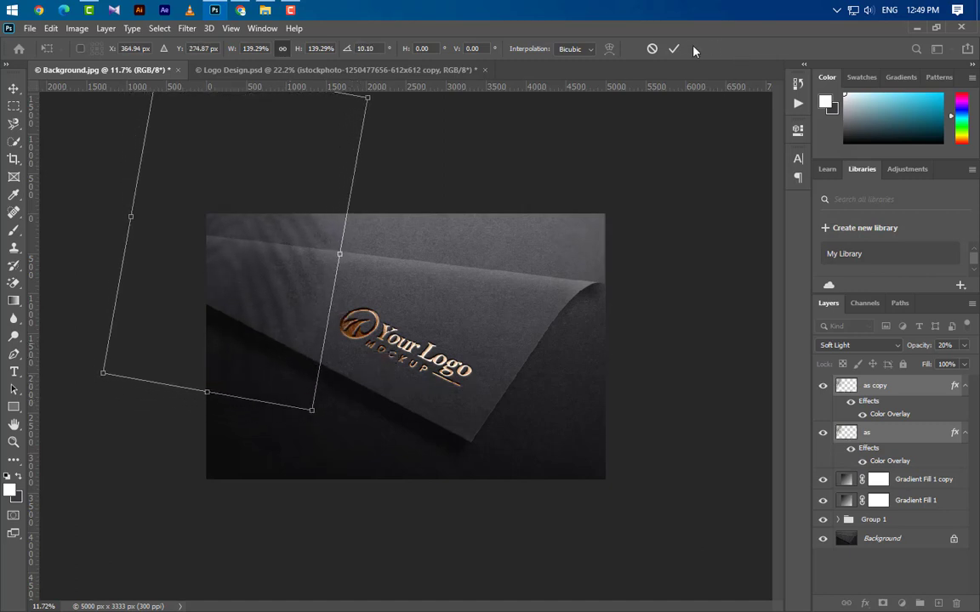
left_click(674, 49)
key("ctrl+0")
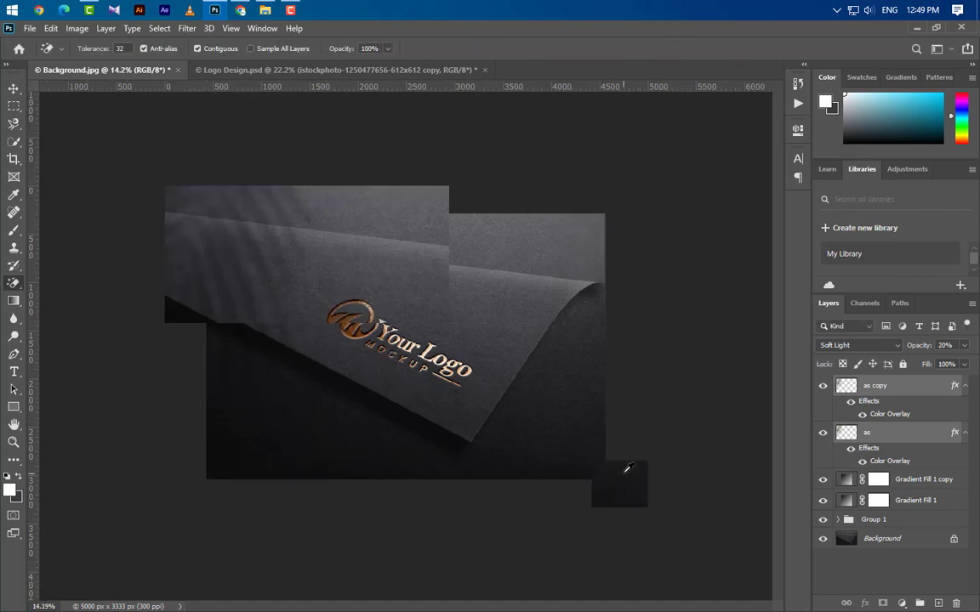
Add a Curves adjustment above the leaf shadow copy and move the RGB black and white input points slightly inward
left_click(946, 411)
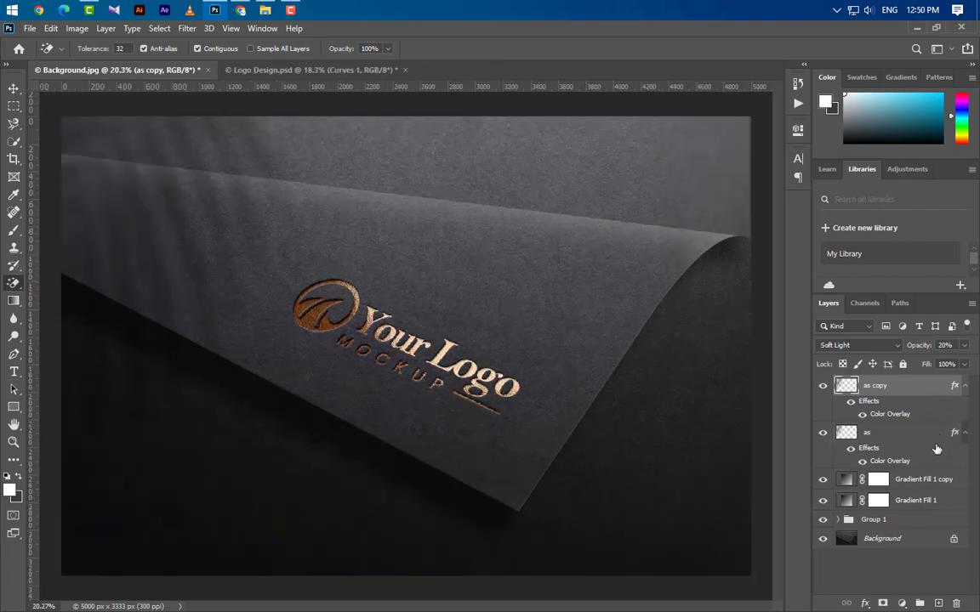
left_click(901, 604)
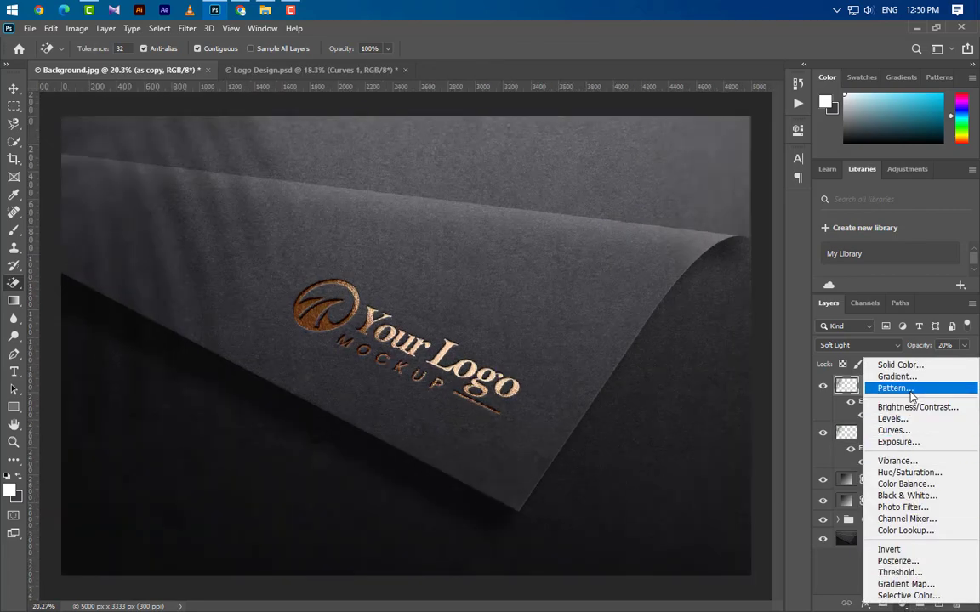
left_click(907, 431)
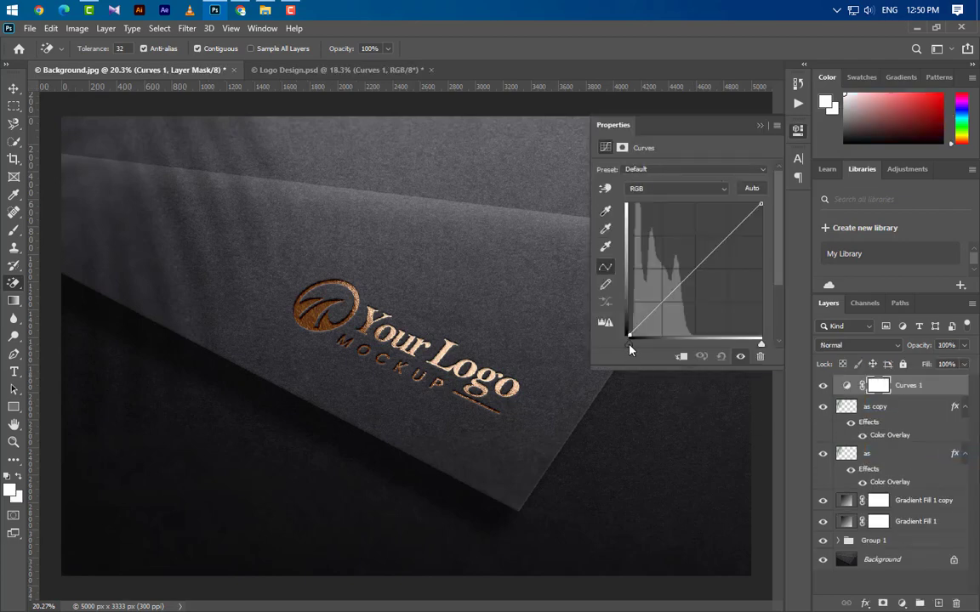
left_click_drag(629, 346, 631, 345)
left_click_drag(762, 345, 759, 346)
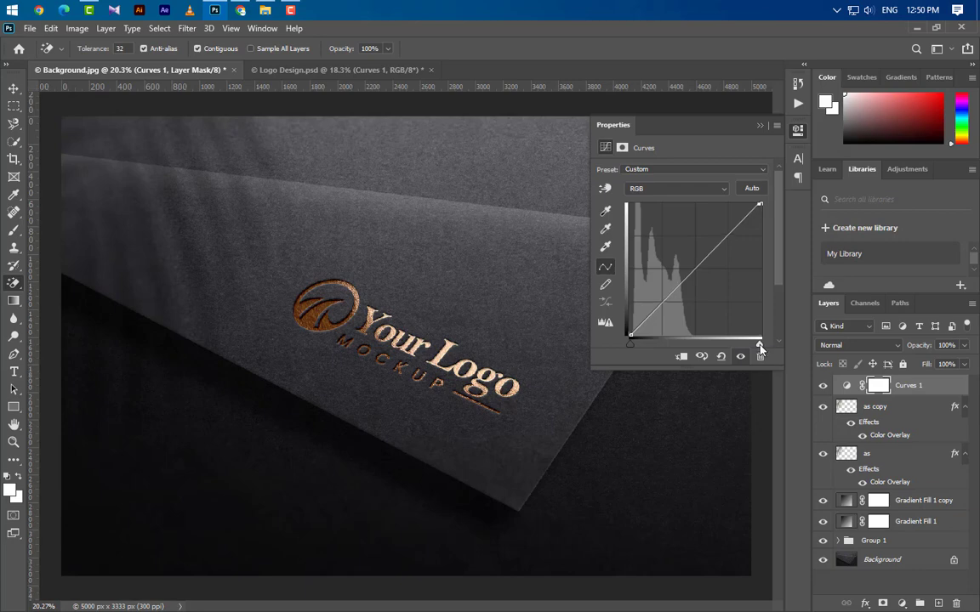
In the Curves adjustment, move the red channel's black point slightly inward and the blue channel's black and white points slightly inward
left_click(684, 188)
left_click(650, 201)
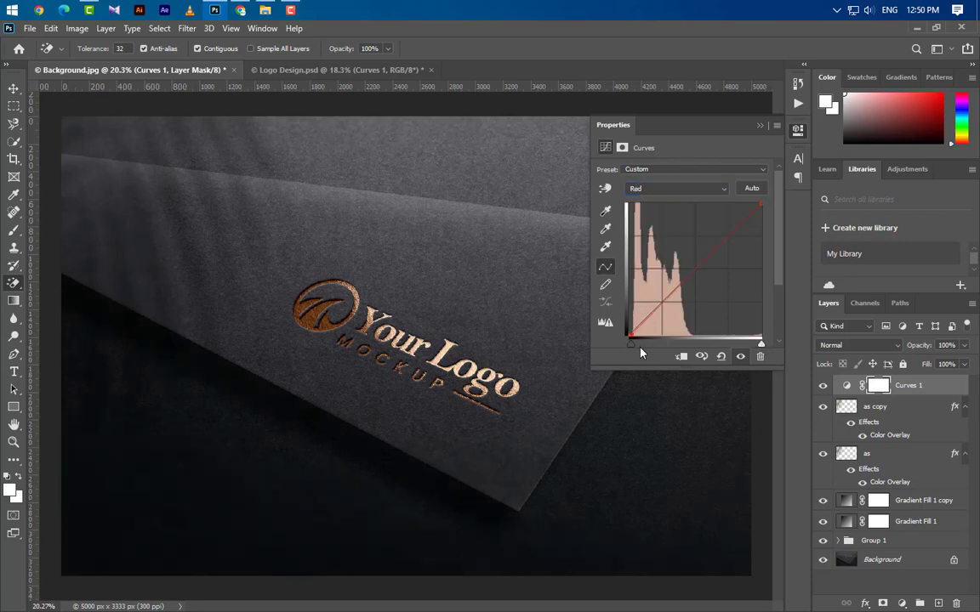
left_click(690, 189)
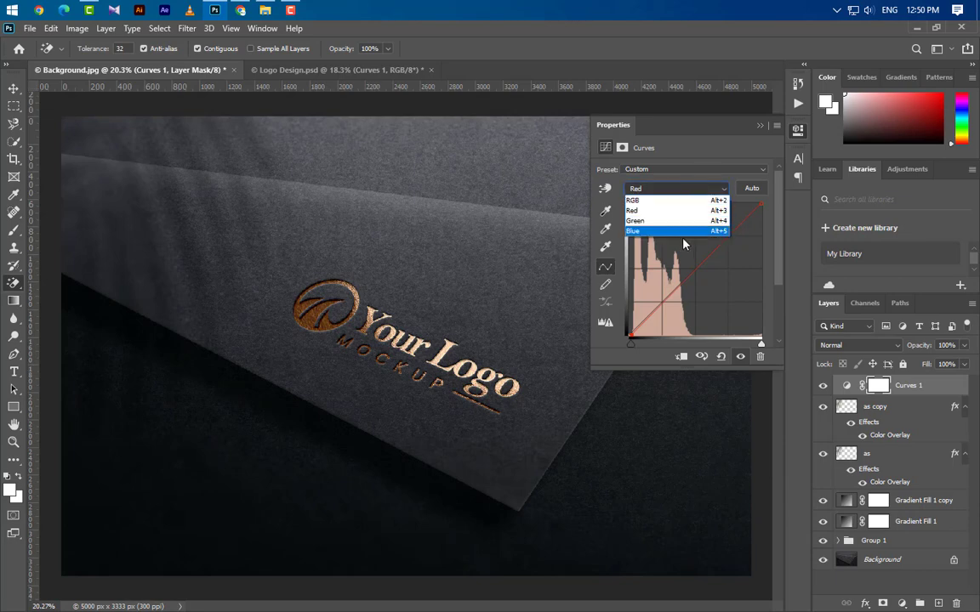
left_click(613, 209)
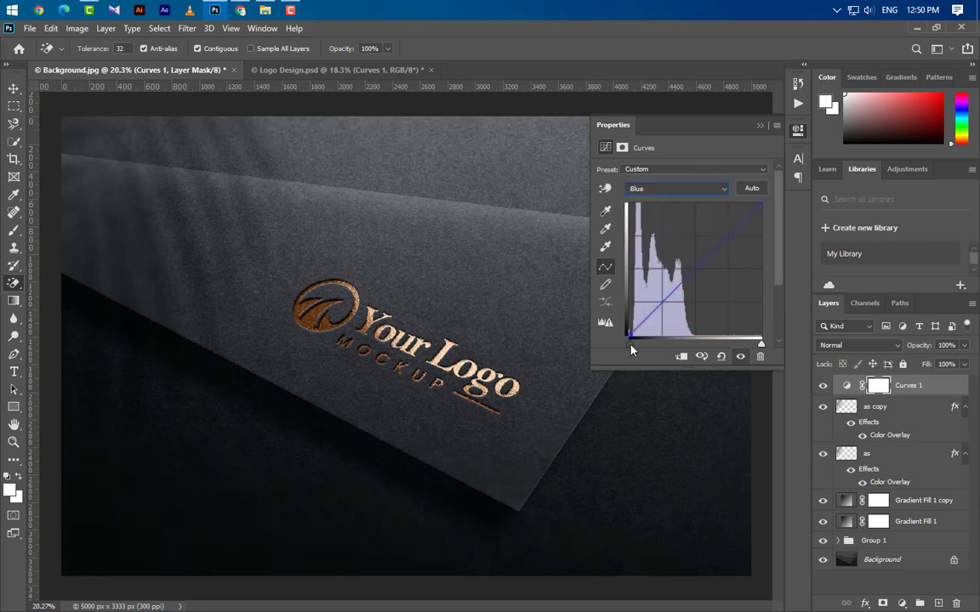
left_click_drag(760, 344, 757, 345)
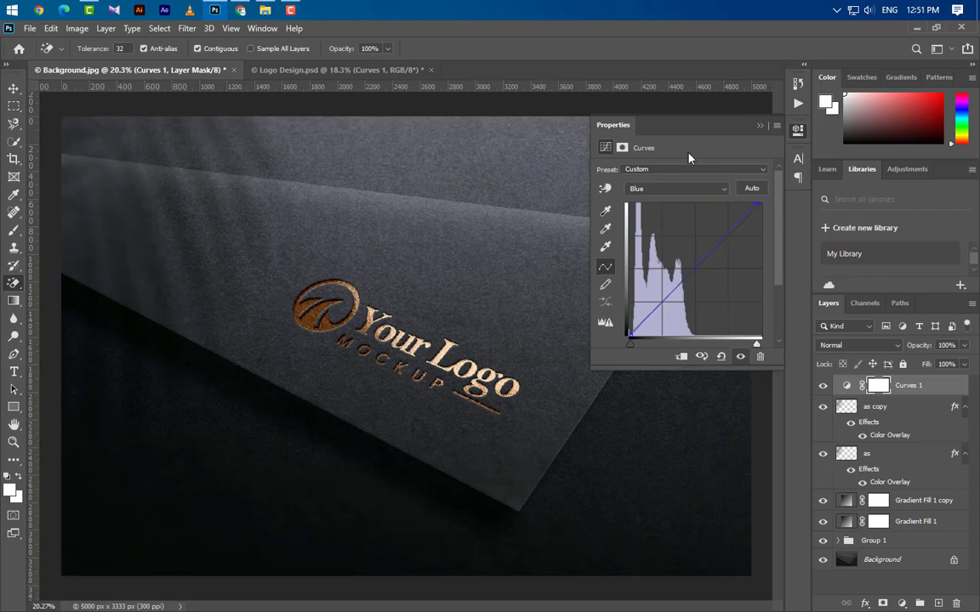
Group the Curves adjustment, both leaf shadow layers and both gradient fill layers together
left_click(759, 126)
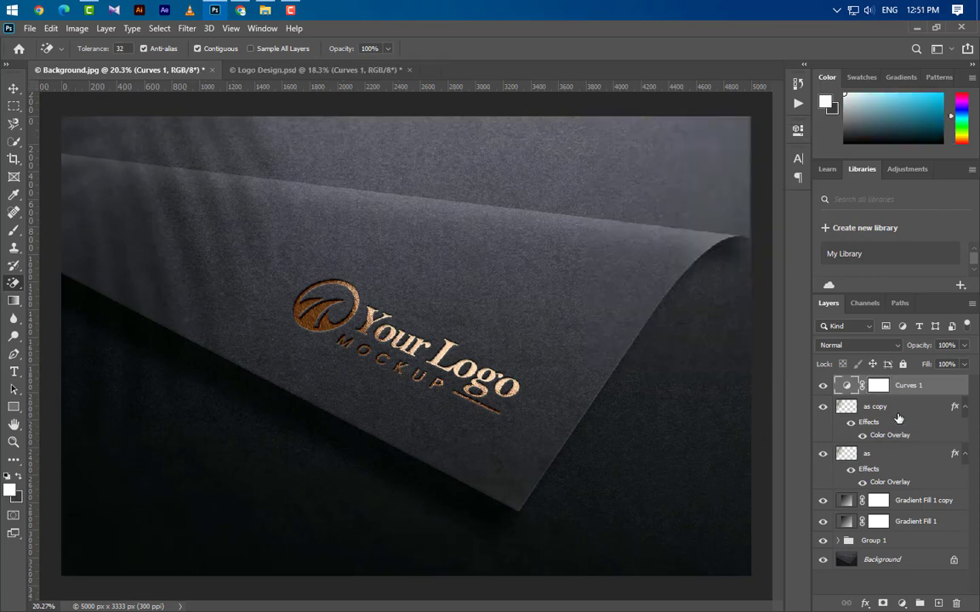
left_click(899, 408, "shift")
left_click(897, 456, "shift")
left_click(906, 502, "shift")
left_click(916, 521, "shift")
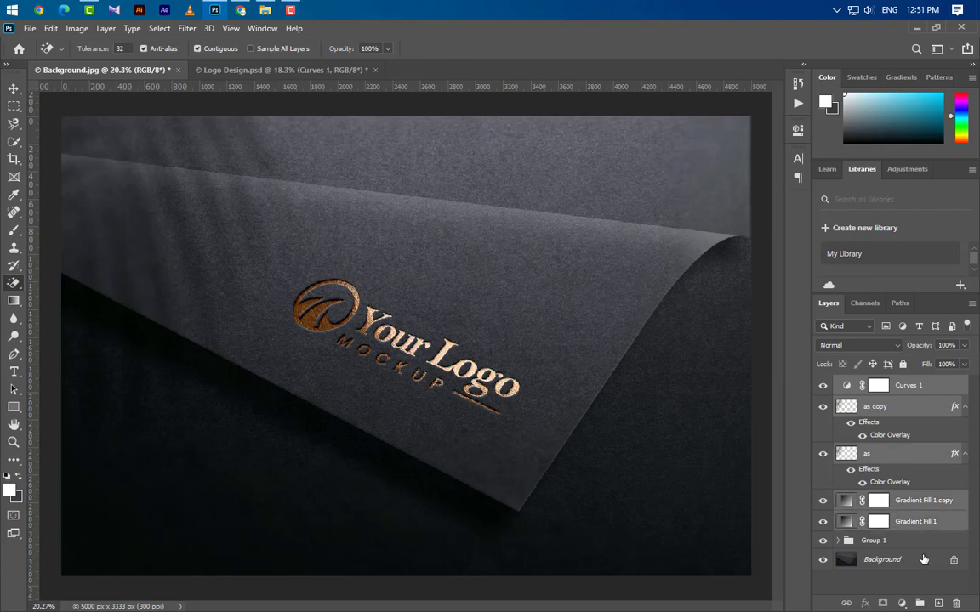
key("ctrl+g")
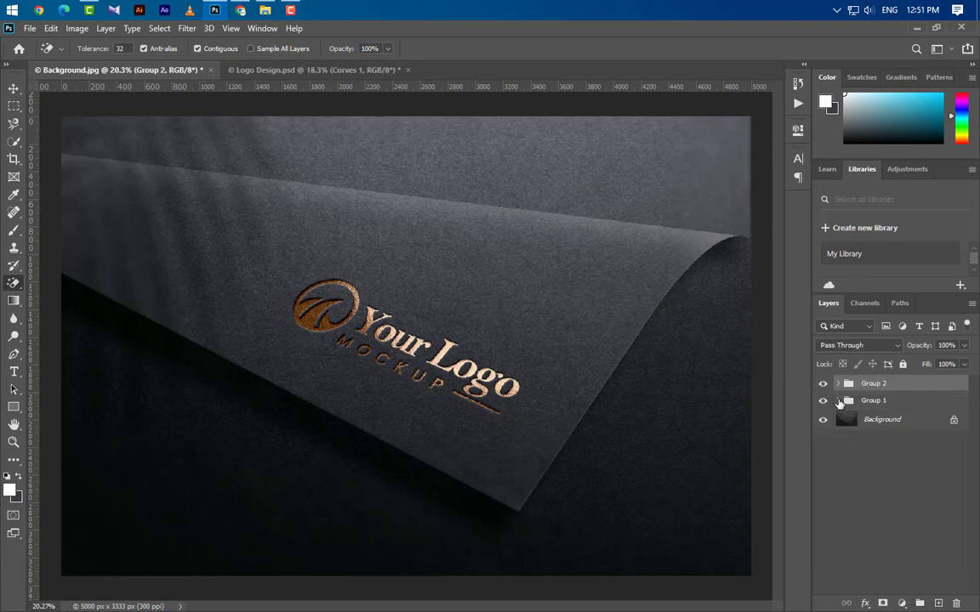
Duplicate the topmost logo smart object of Group 1 to the top of the layer stack, above Group 2
left_click(839, 401)
left_click_drag(902, 419, 907, 379)
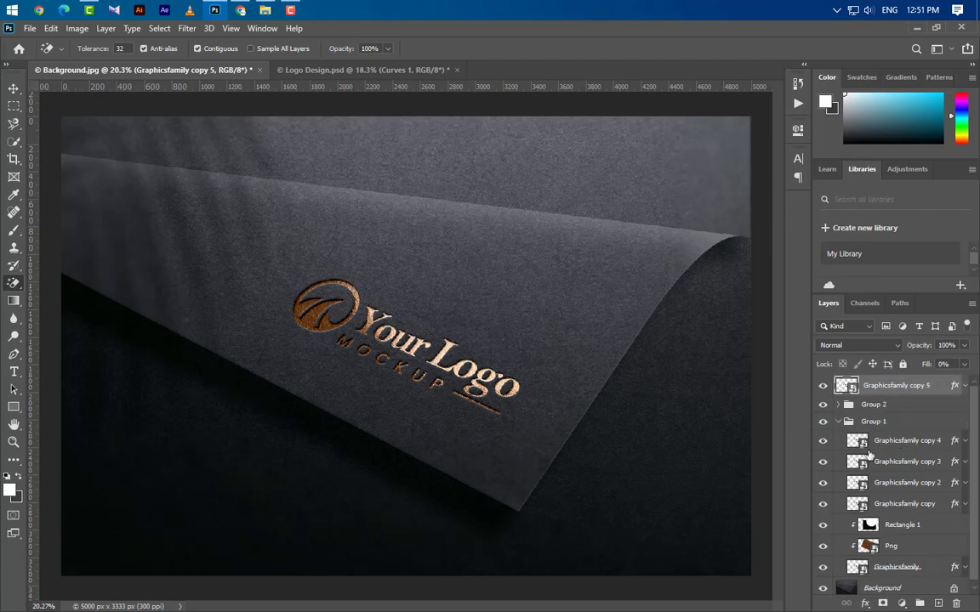
left_click(840, 423)
Rename the new top logo layer "Your Logo Here", set its opacity to 0% and remove its layer effects
double_click(900, 387)
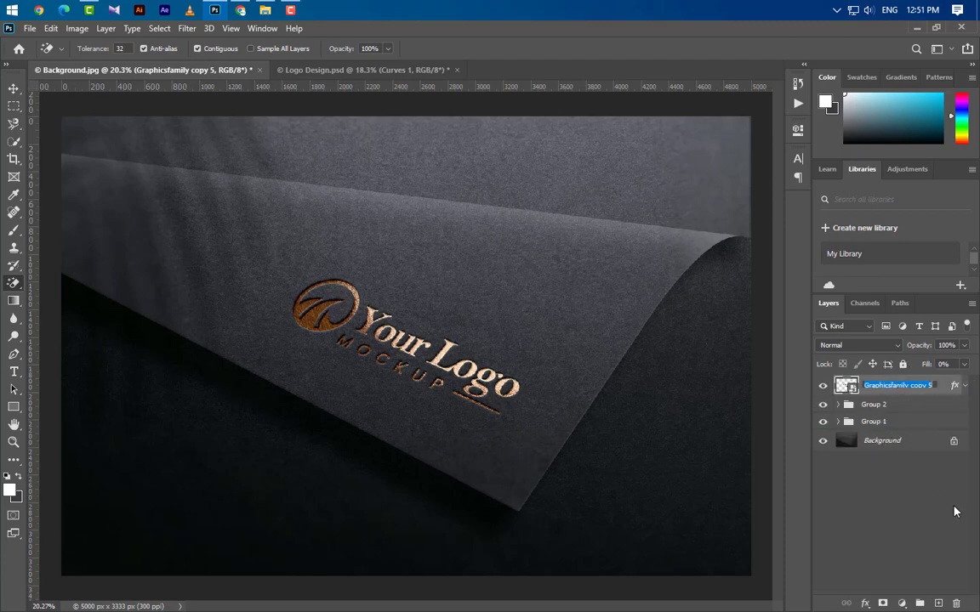
type("Your Logo Here")
key("Return")
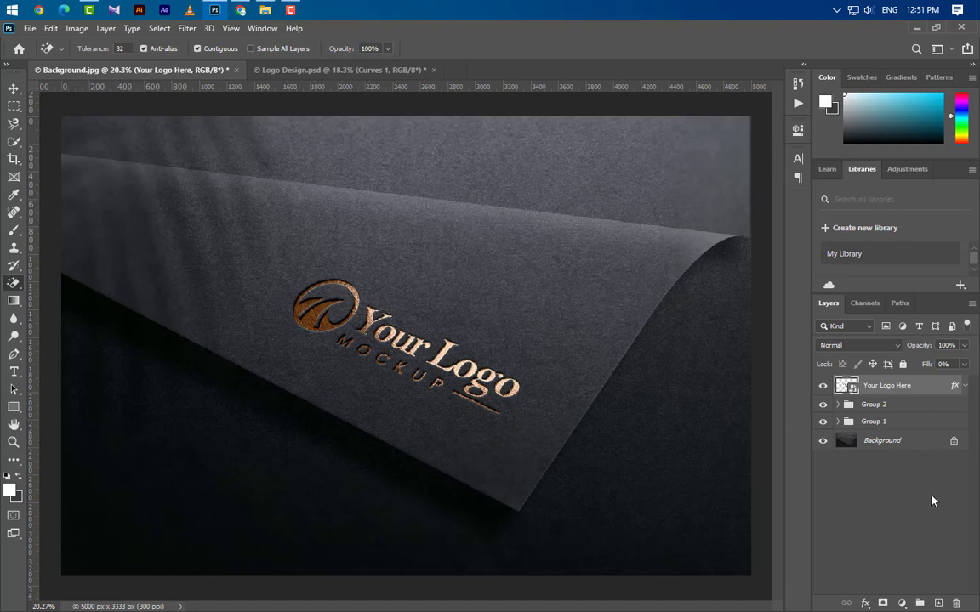
left_click(964, 346)
left_click_drag(951, 367, 857, 340)
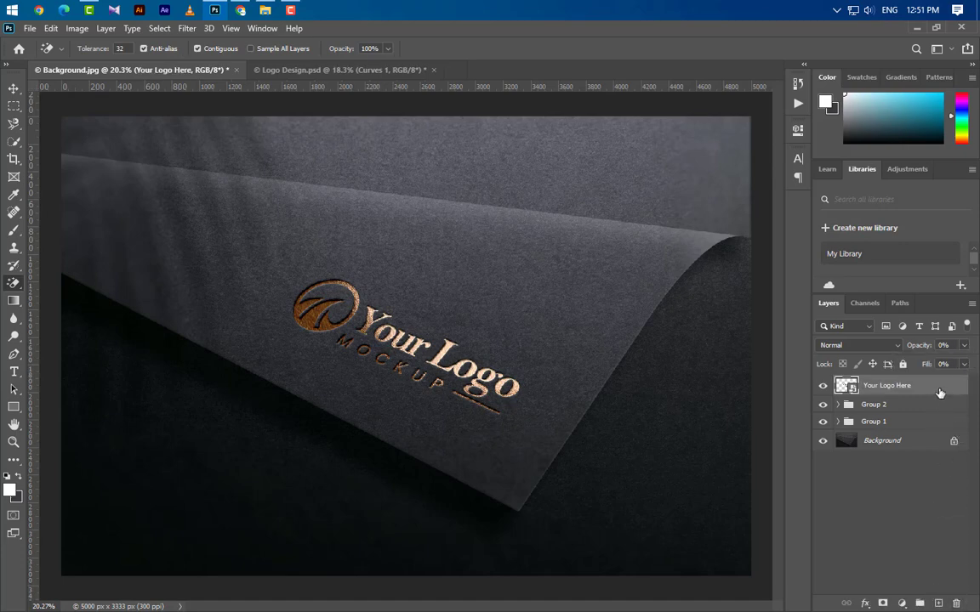
Open the contents of the Your Logo Here smart object and bring in the Logo Design PSD layer from Logo Design.psd
double_click(846, 387)
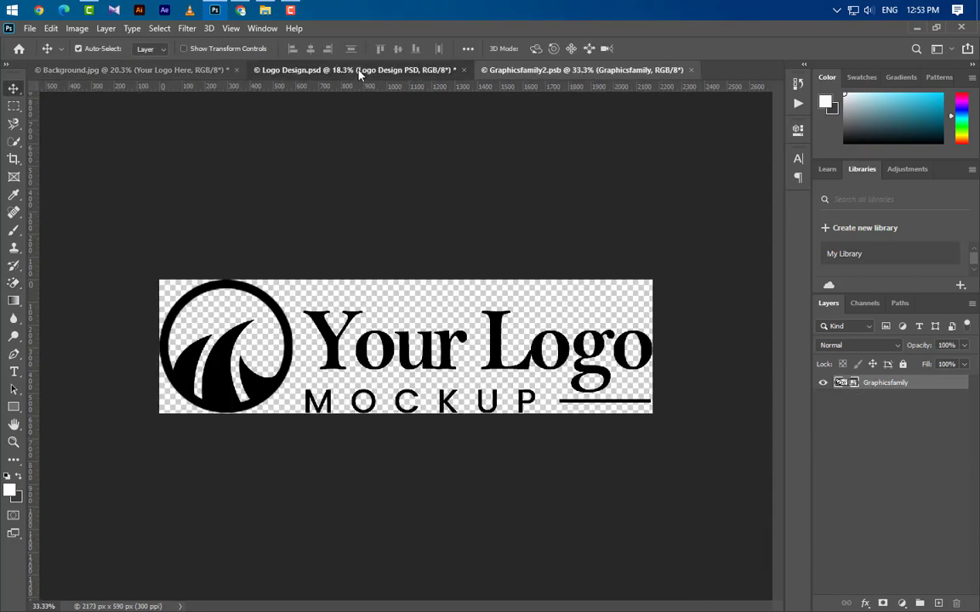
left_click(360, 70)
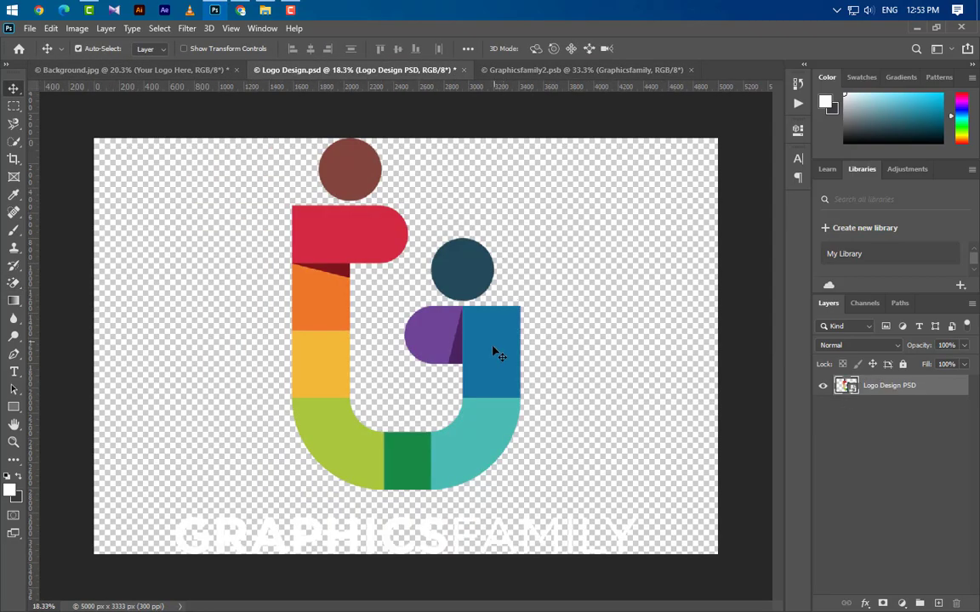
left_click_drag(497, 354, 440, 379)
Scale the Logo Design PSD layer to about 12.93% and centre it on the smart object's canvas
key("ctrl+t")
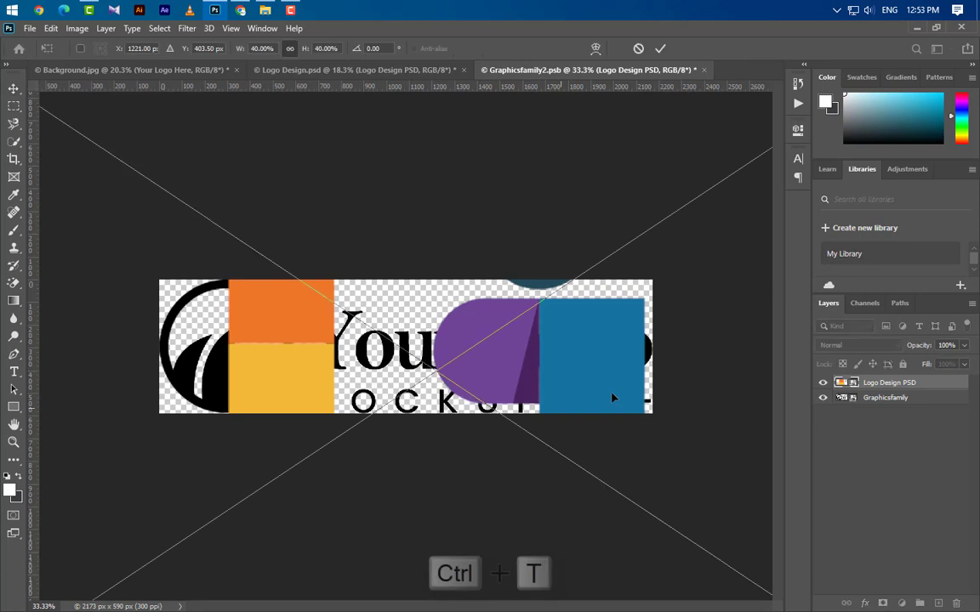
key("ctrl+0")
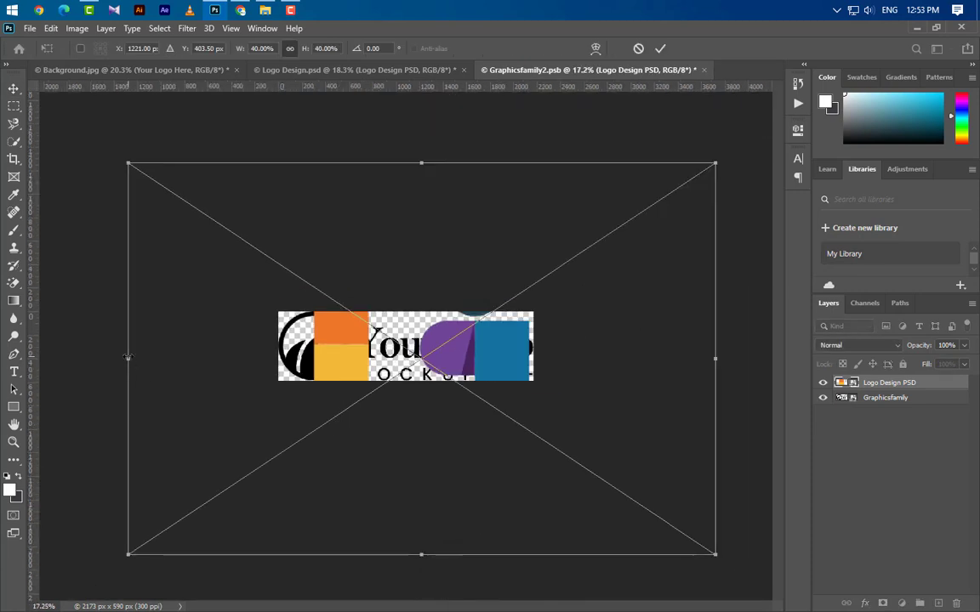
left_click_drag(132, 365, 528, 366)
left_click_drag(708, 386, 508, 342)
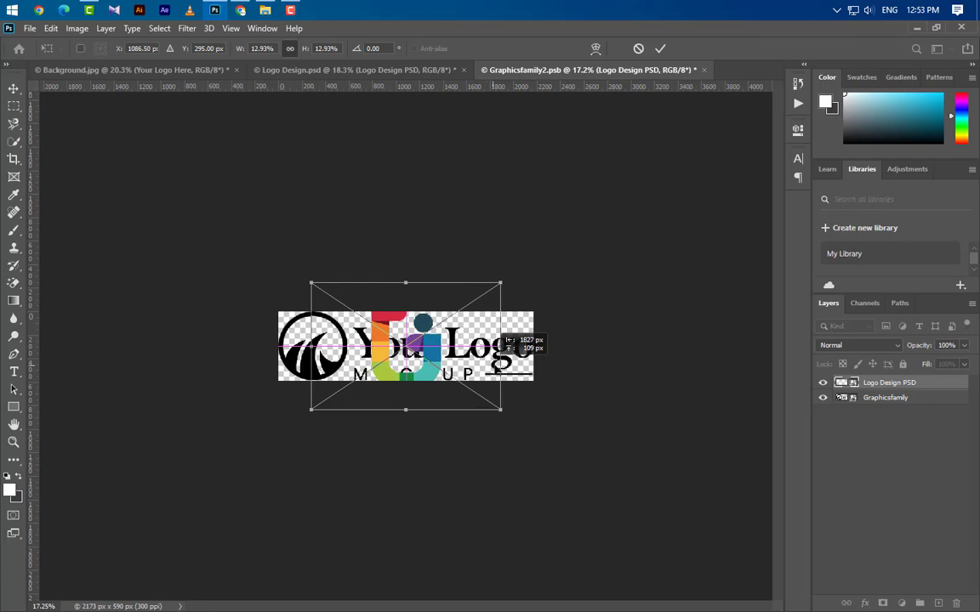
left_click(660, 48)
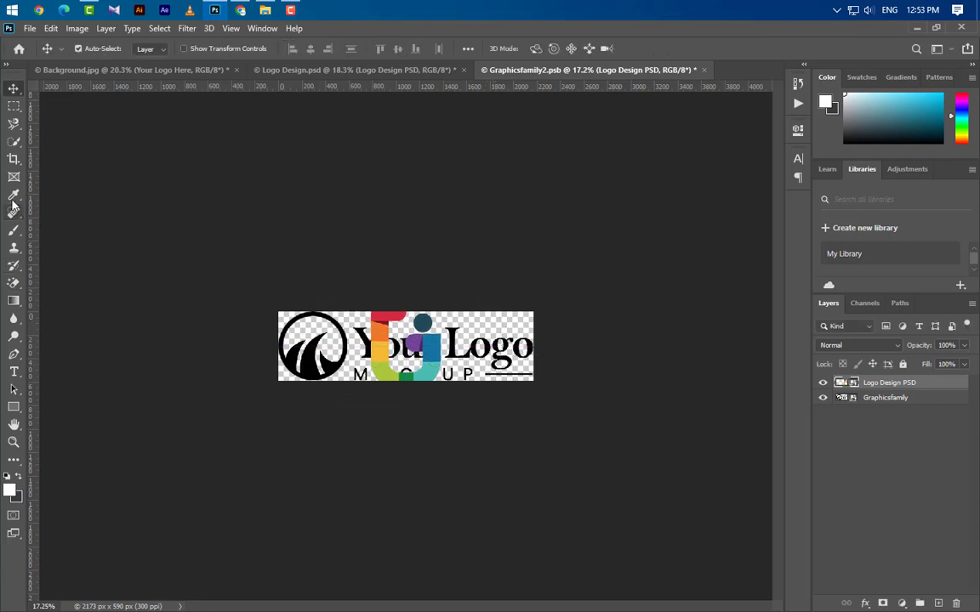
Extend the smart object's canvas vertically with the Crop tool to about 2176 × 1156 px so the whole new logo fits
key("c")
mouse_move(406, 312)
left_mouse_down()
mouse_move(409, 287)
mouse_move(410, 296)
left_mouse_up()
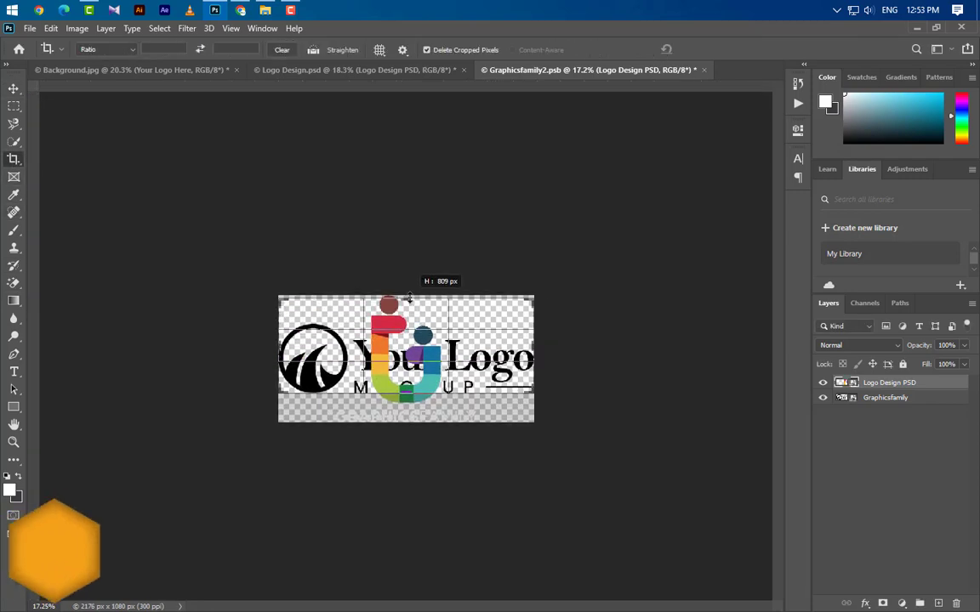
left_click_drag(406, 422, 405, 416)
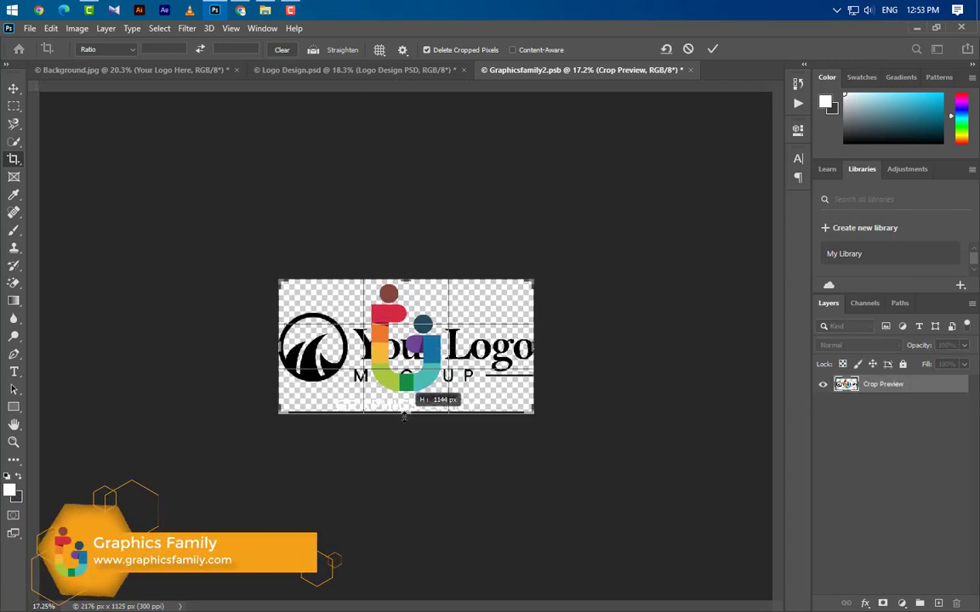
key("Escape")
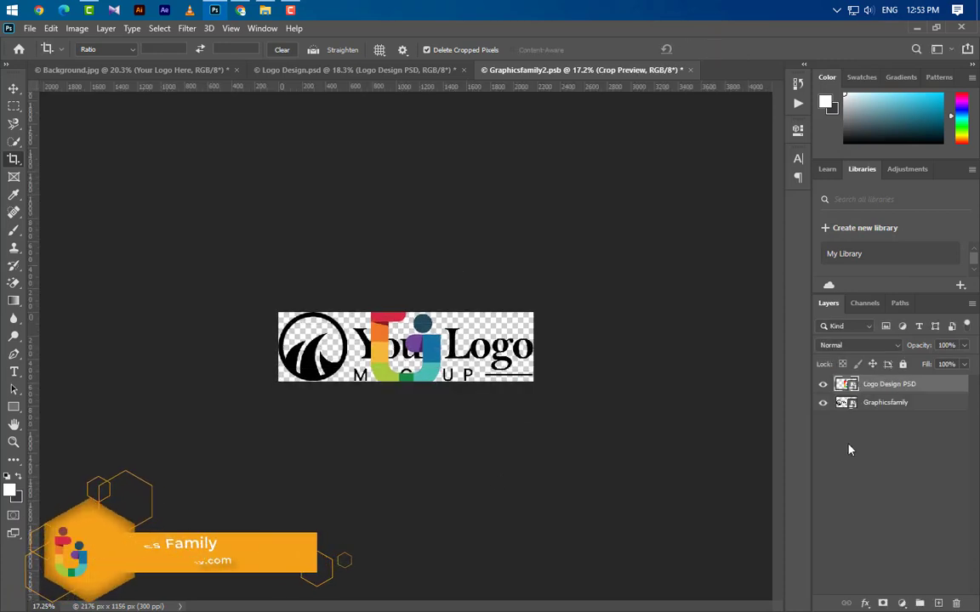
Hide the old Graphicsfamily logo layer, close the smart object saving its changes, and return to the Background.jpg mockup
left_click(822, 403)
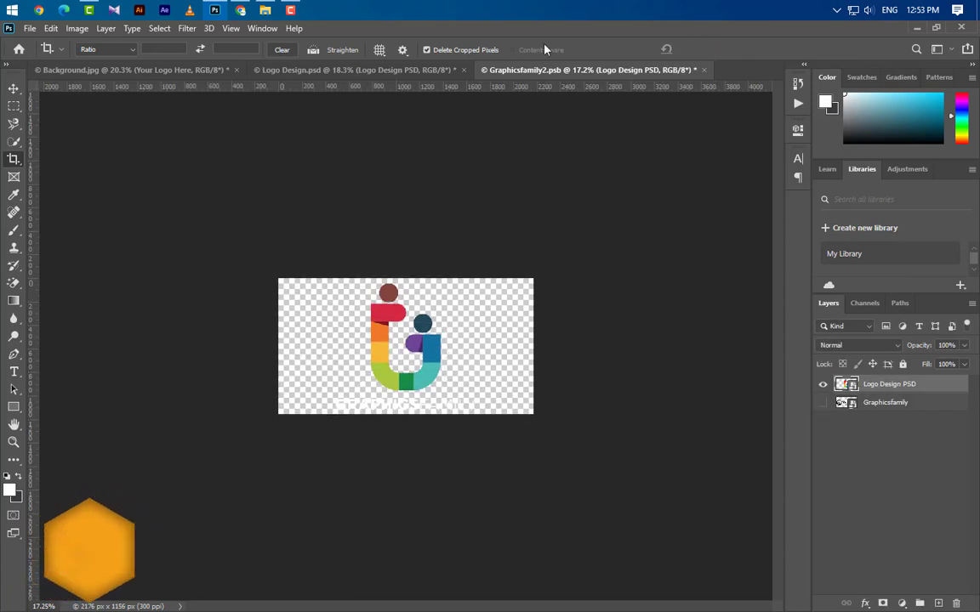
left_click(704, 70)
left_click(429, 249)
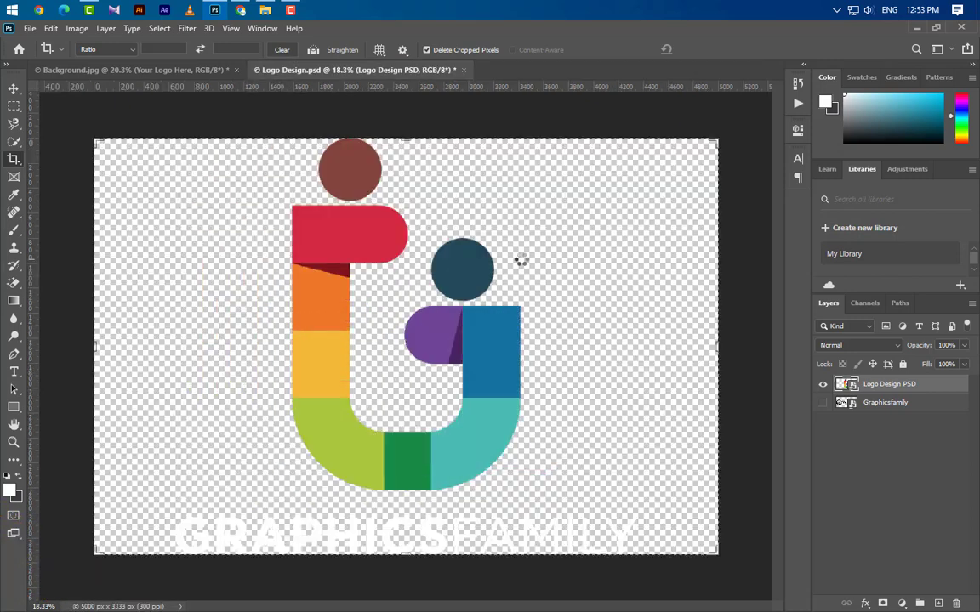
left_click(166, 68)
key("v")
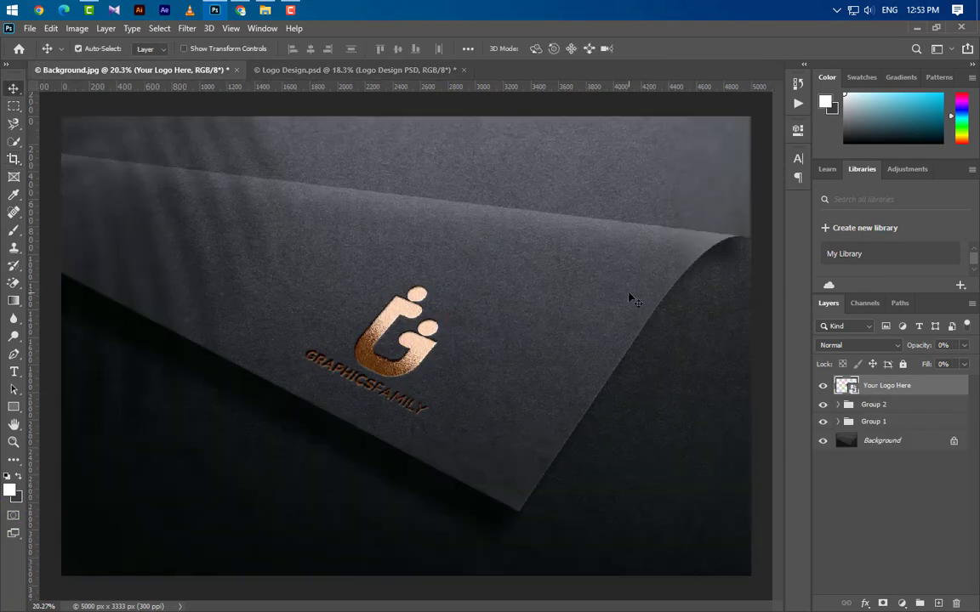